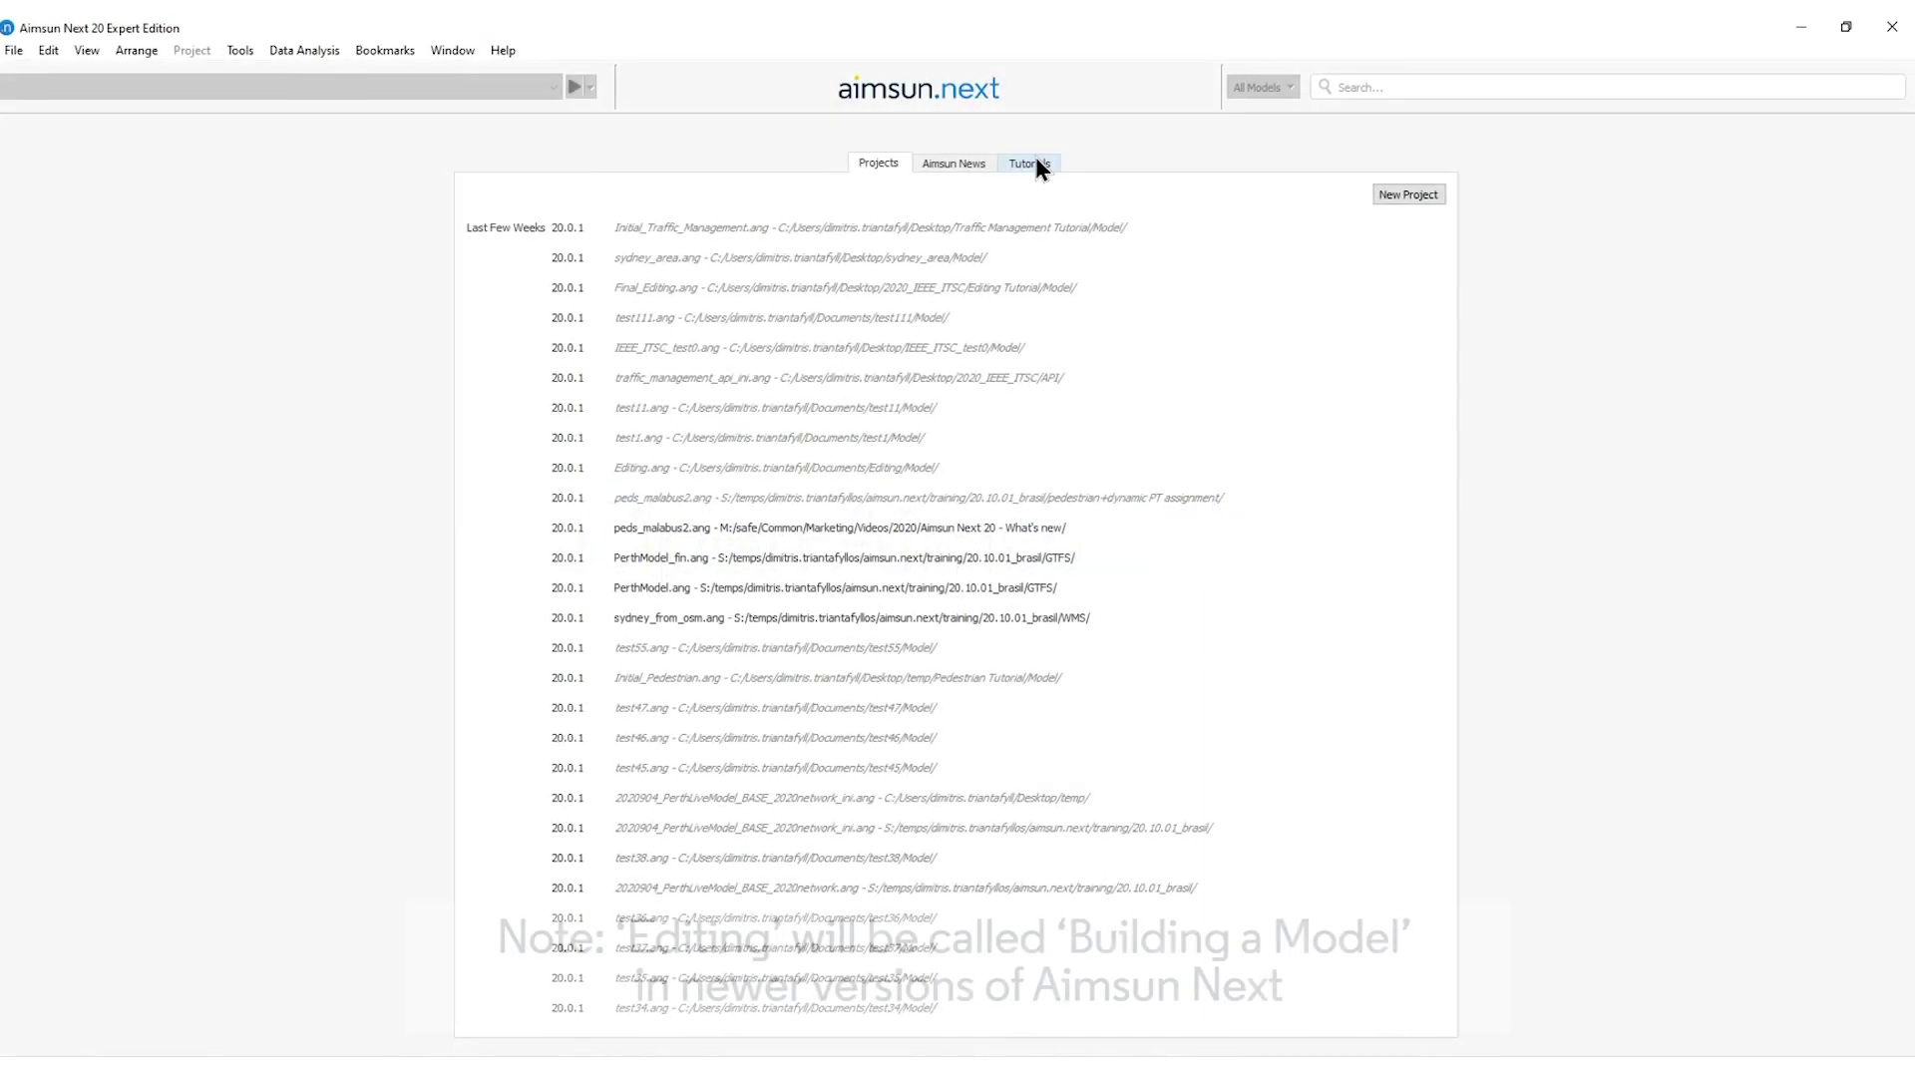
Browse the available tutorials and keep the Editing tutorial selected
left_click(1031, 161)
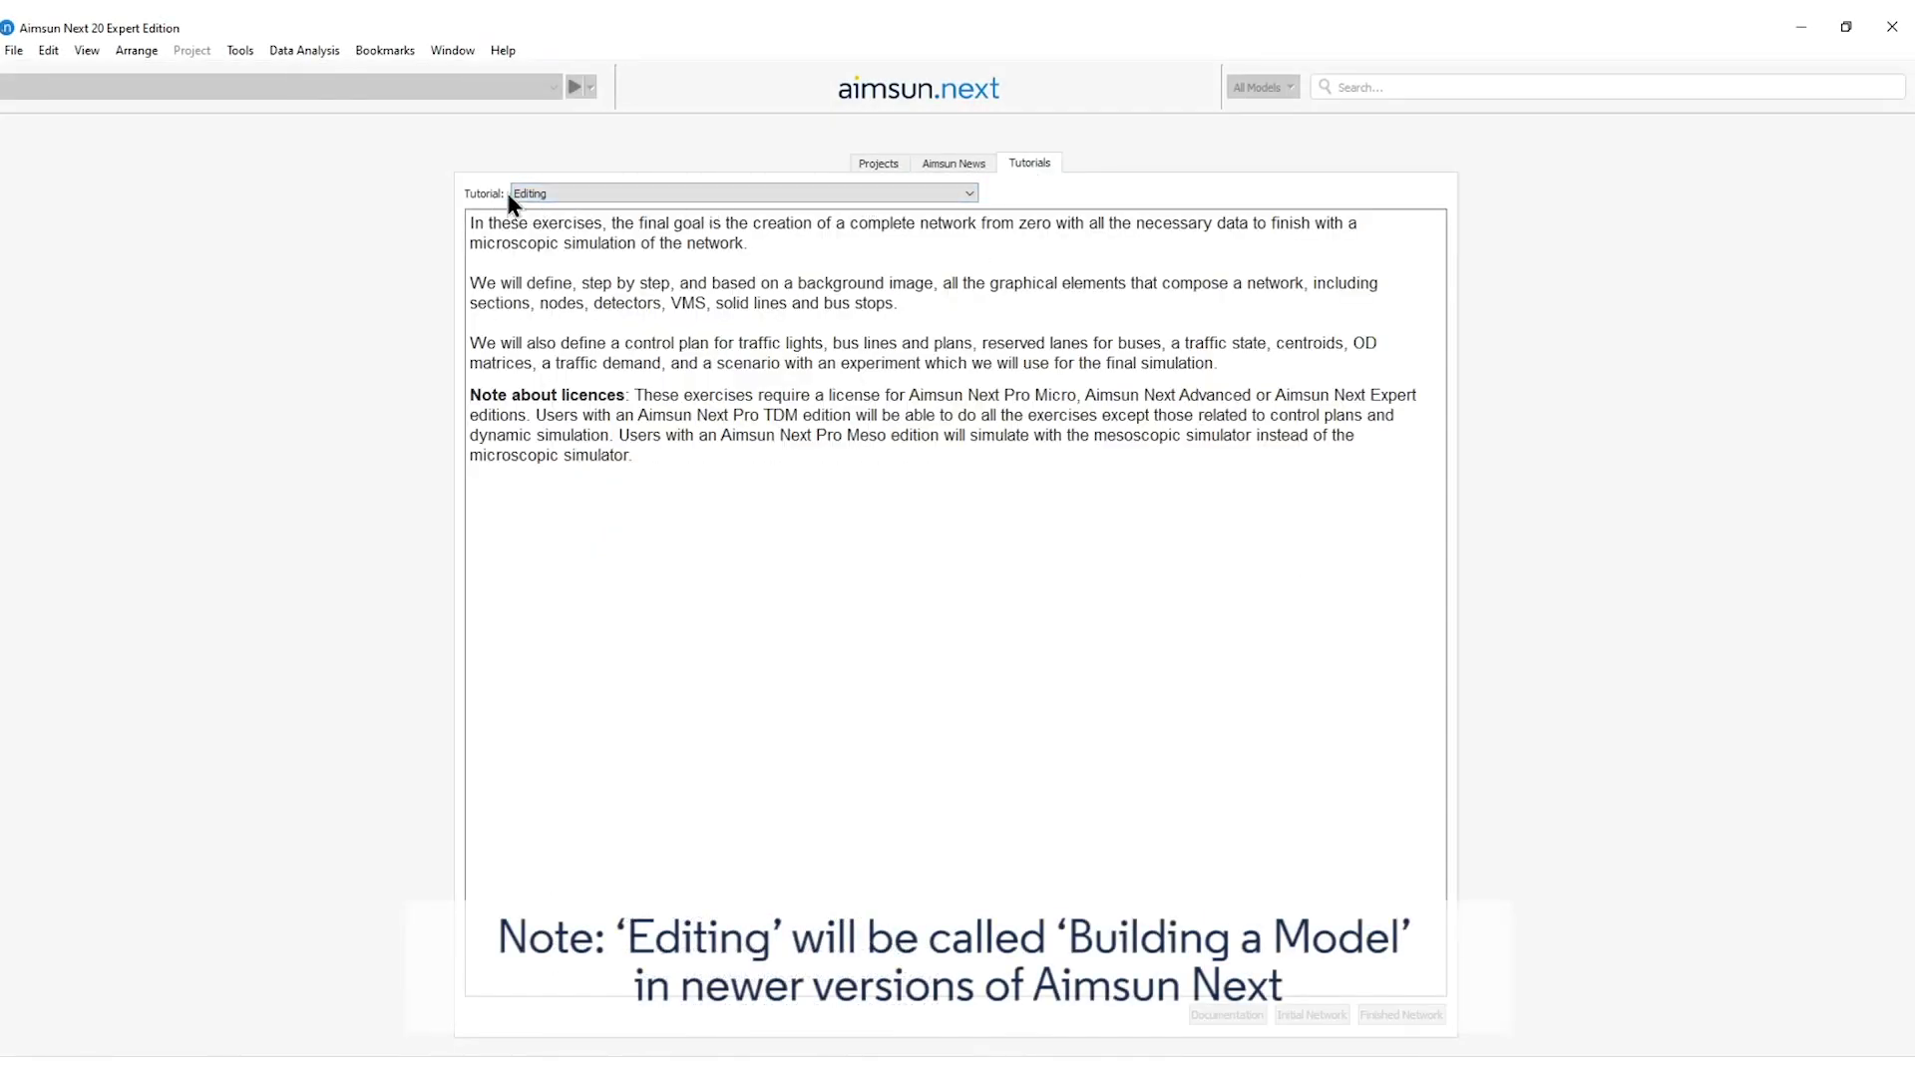
left_click(535, 193)
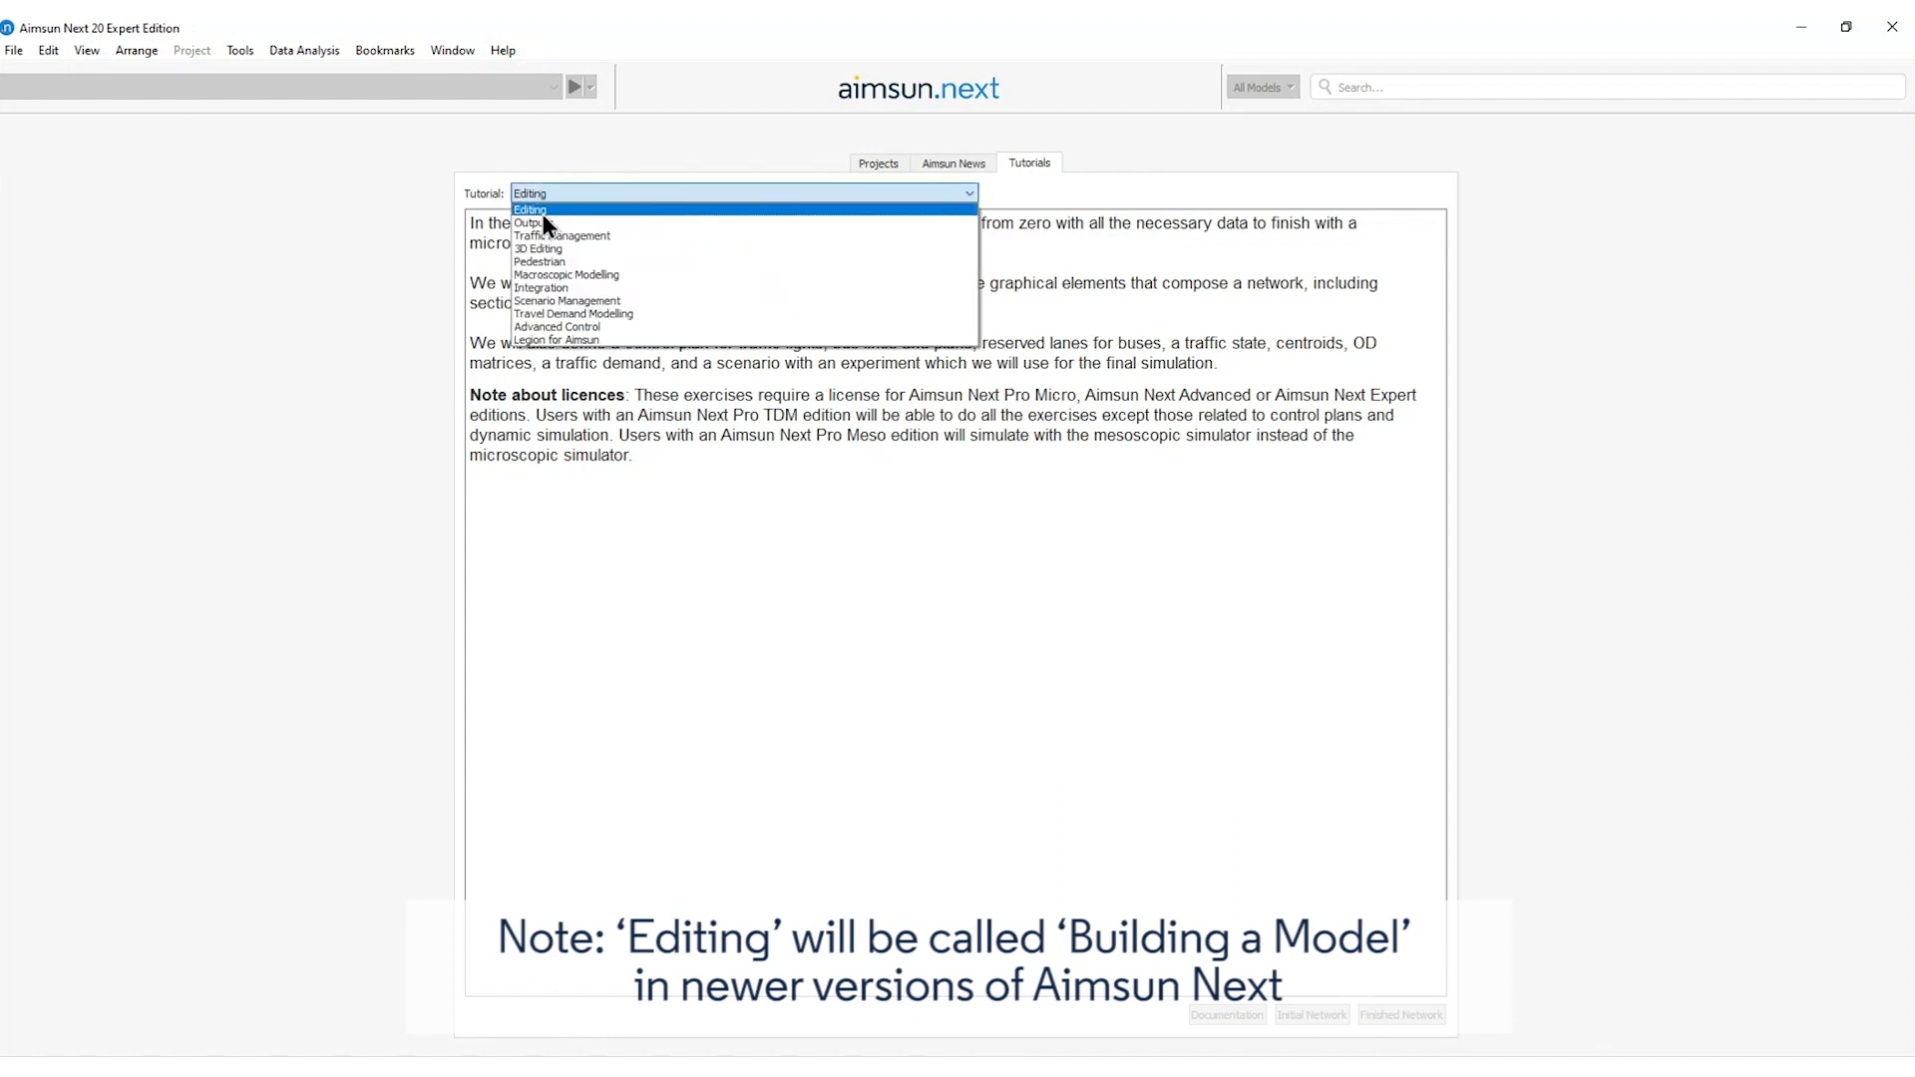
left_click(541, 211)
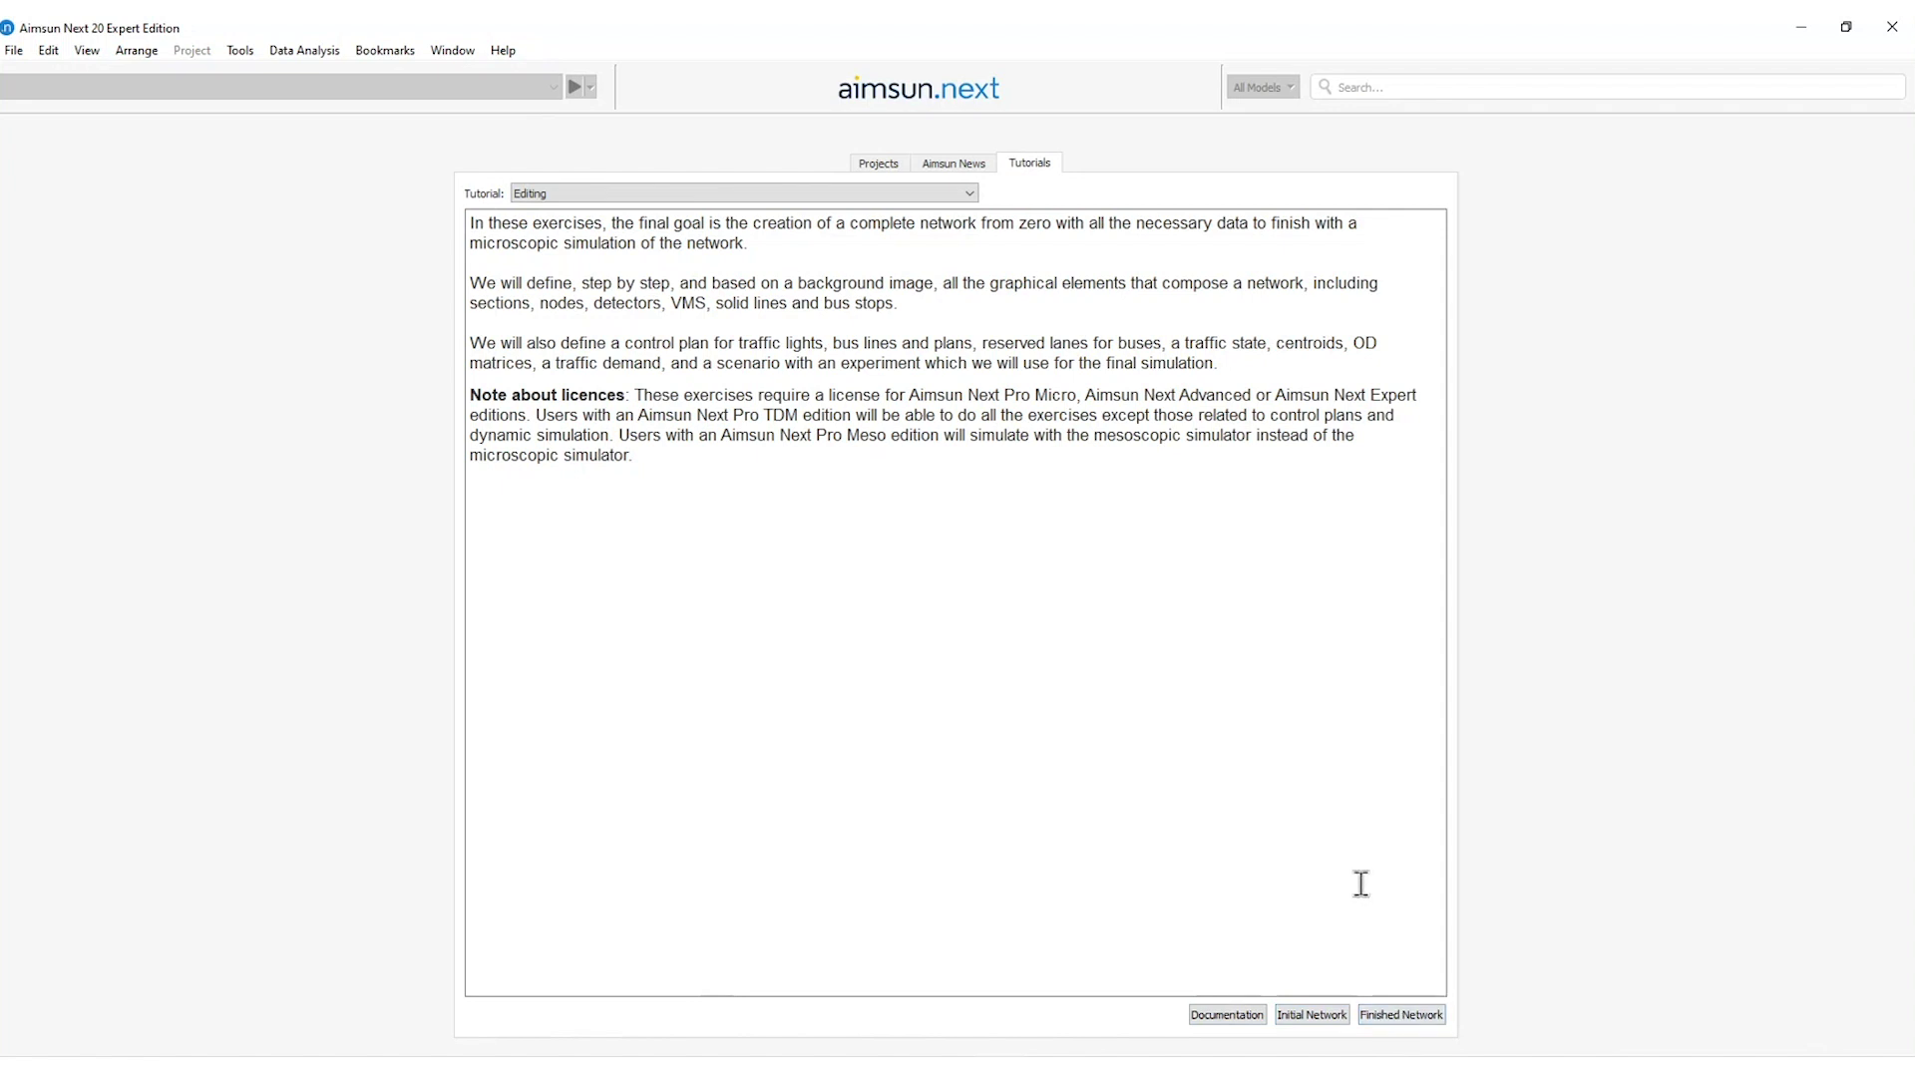
left_click(1233, 1013)
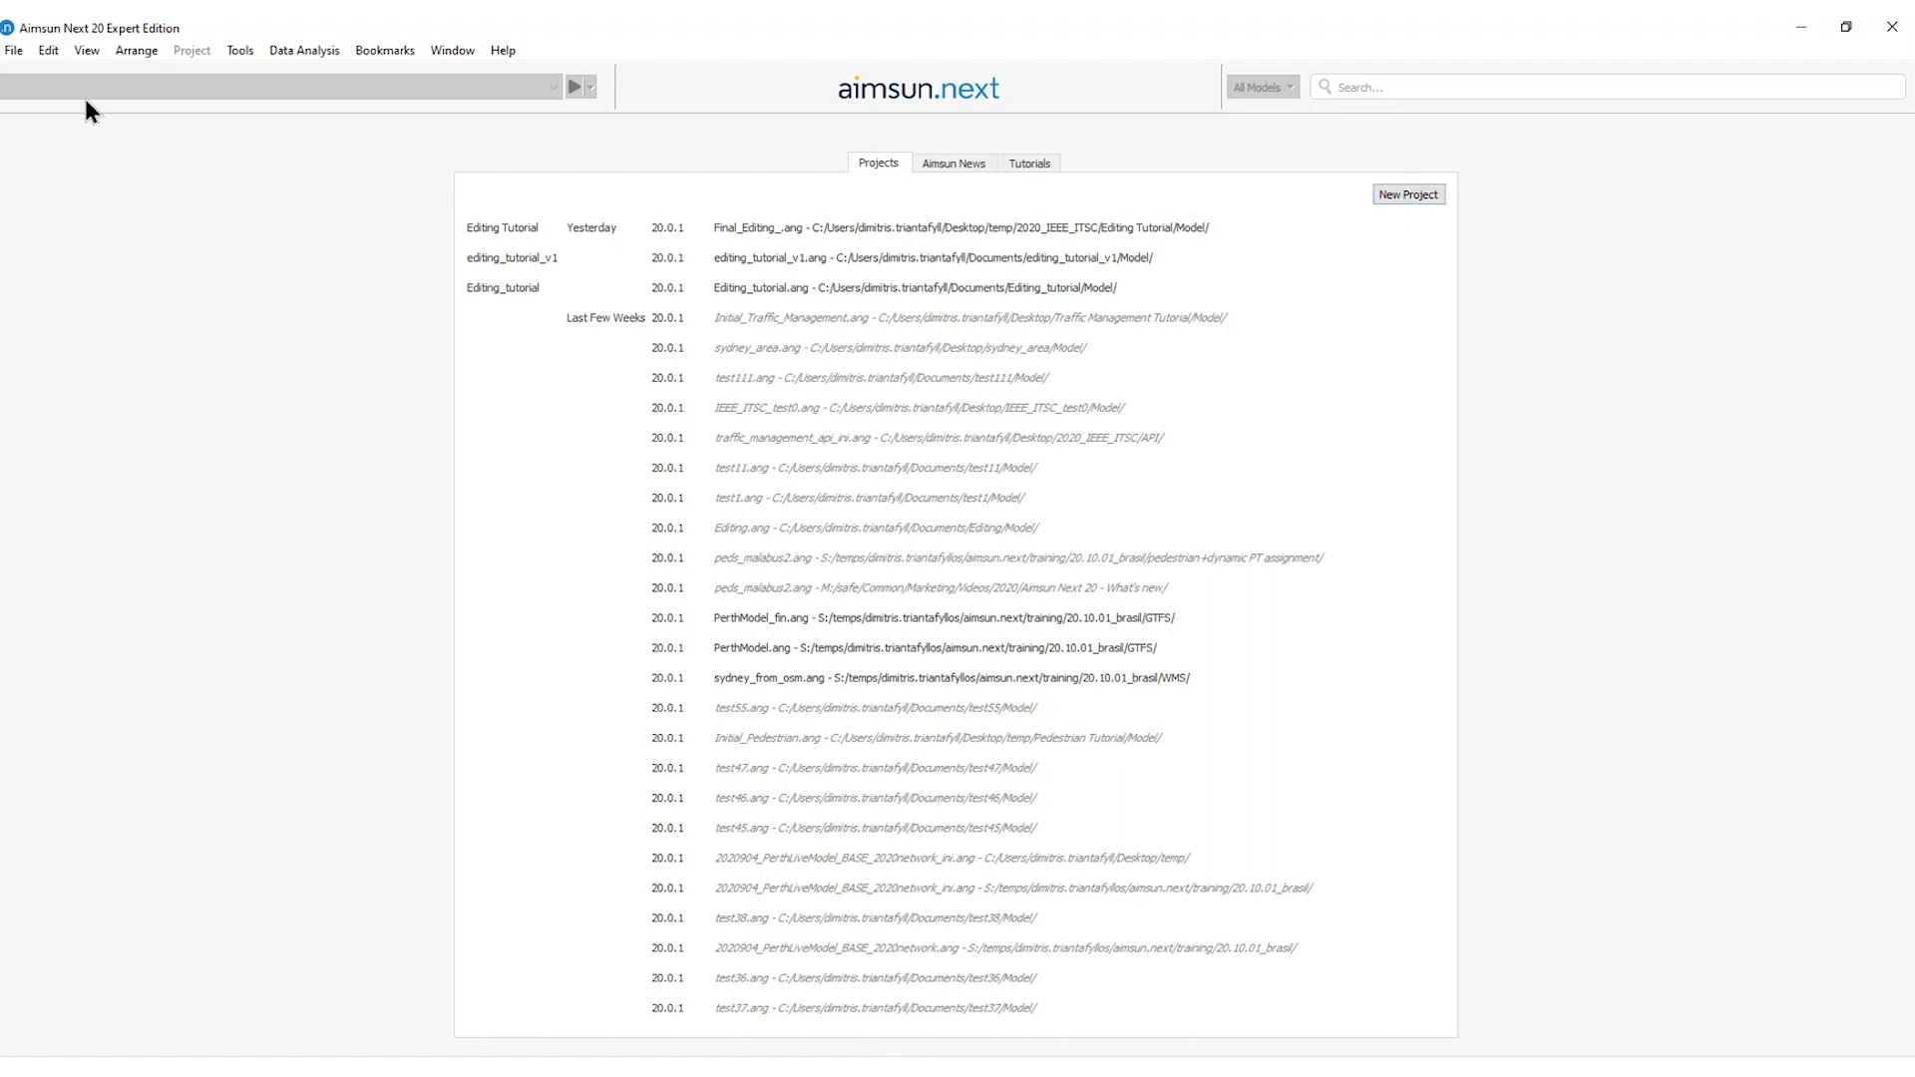
Create a new project named tutorial_editing, keeping the Aimsun Template
left_click(14, 50)
left_click(18, 78)
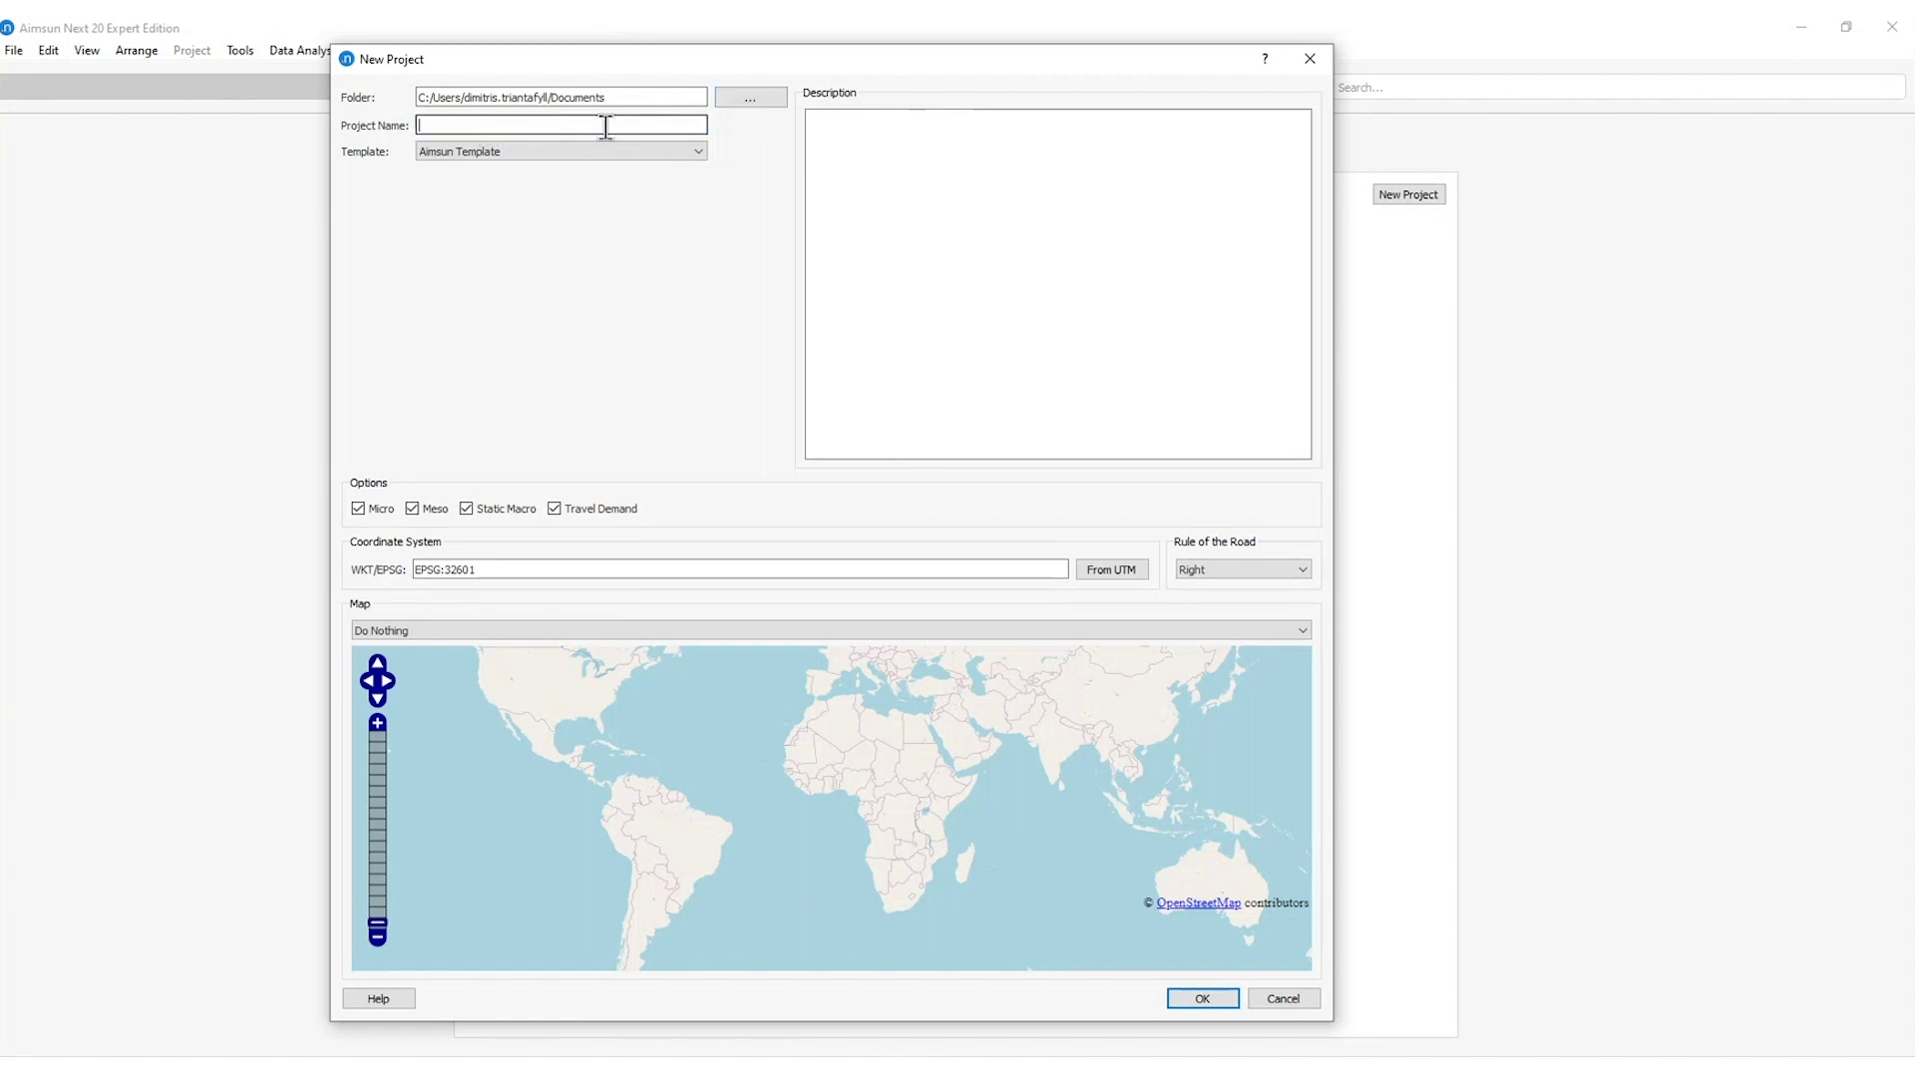
type("utorial_editing")
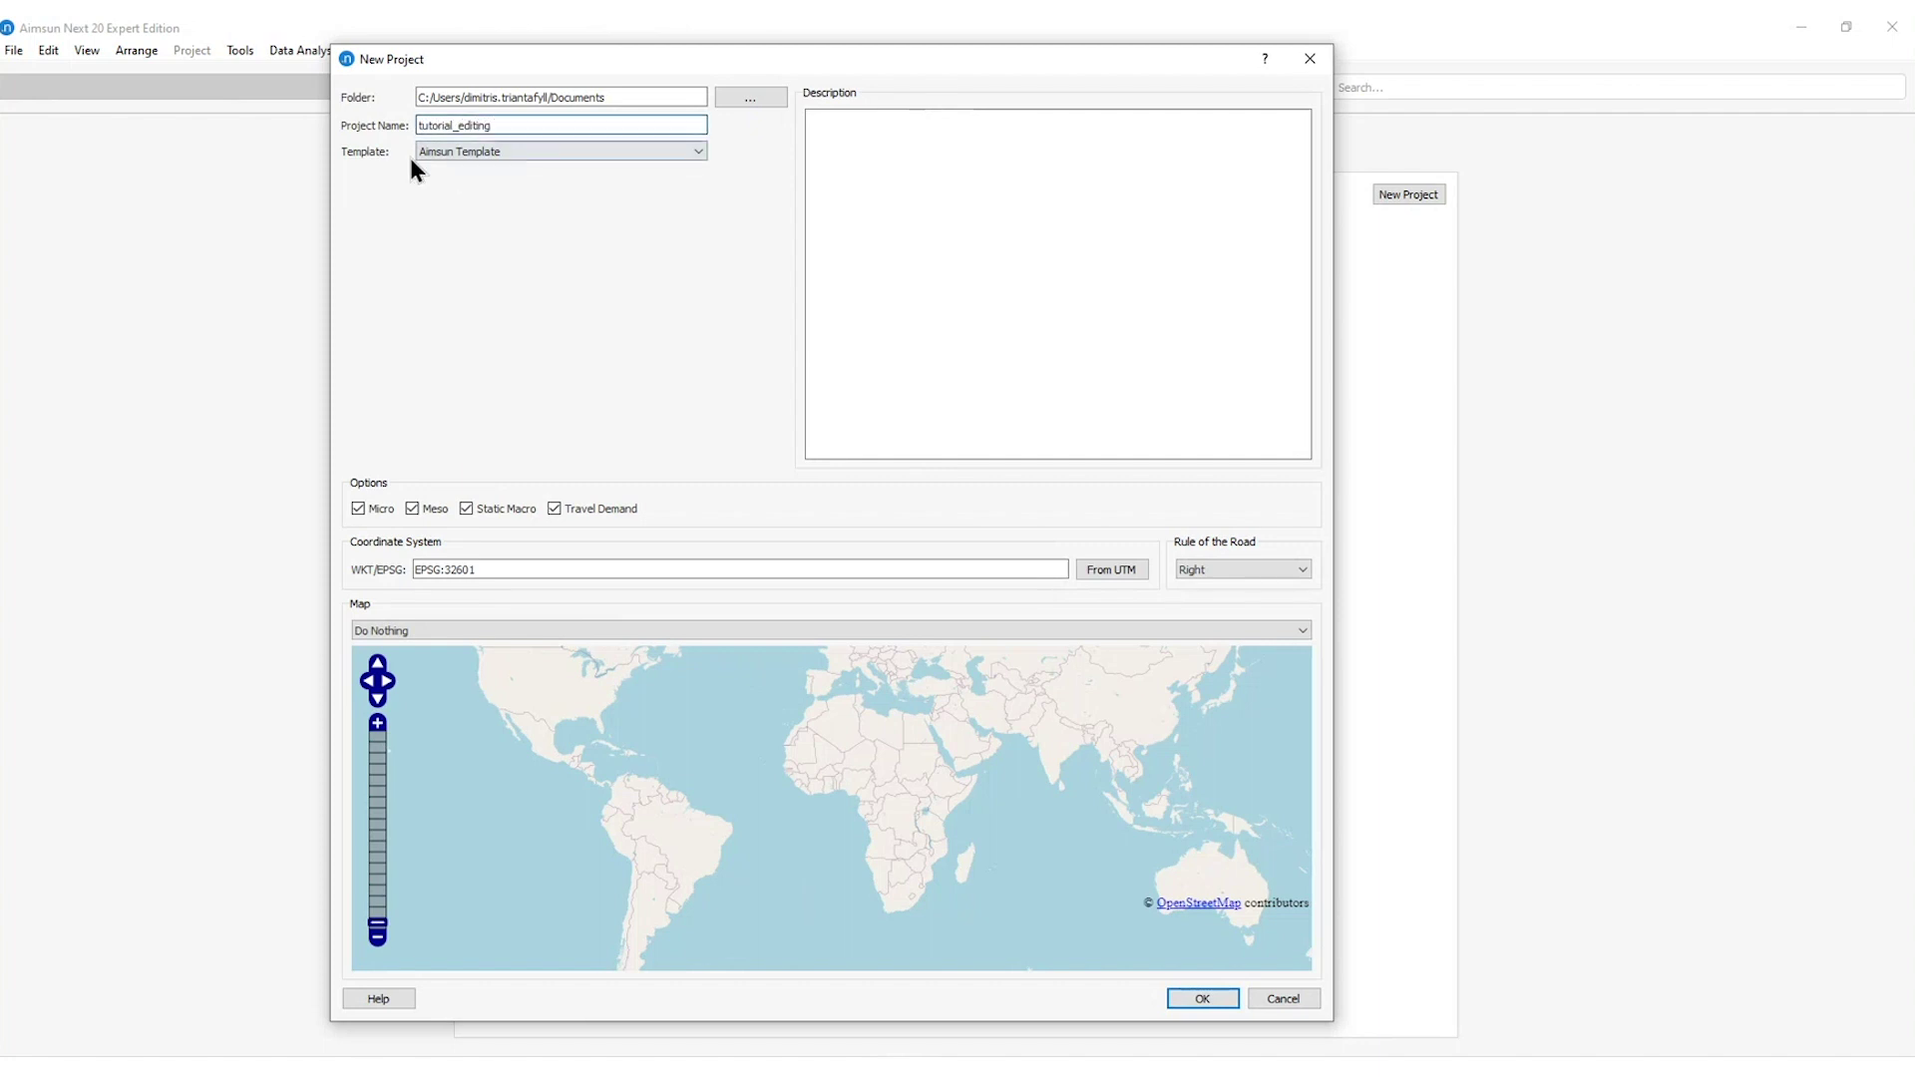
left_click(482, 151)
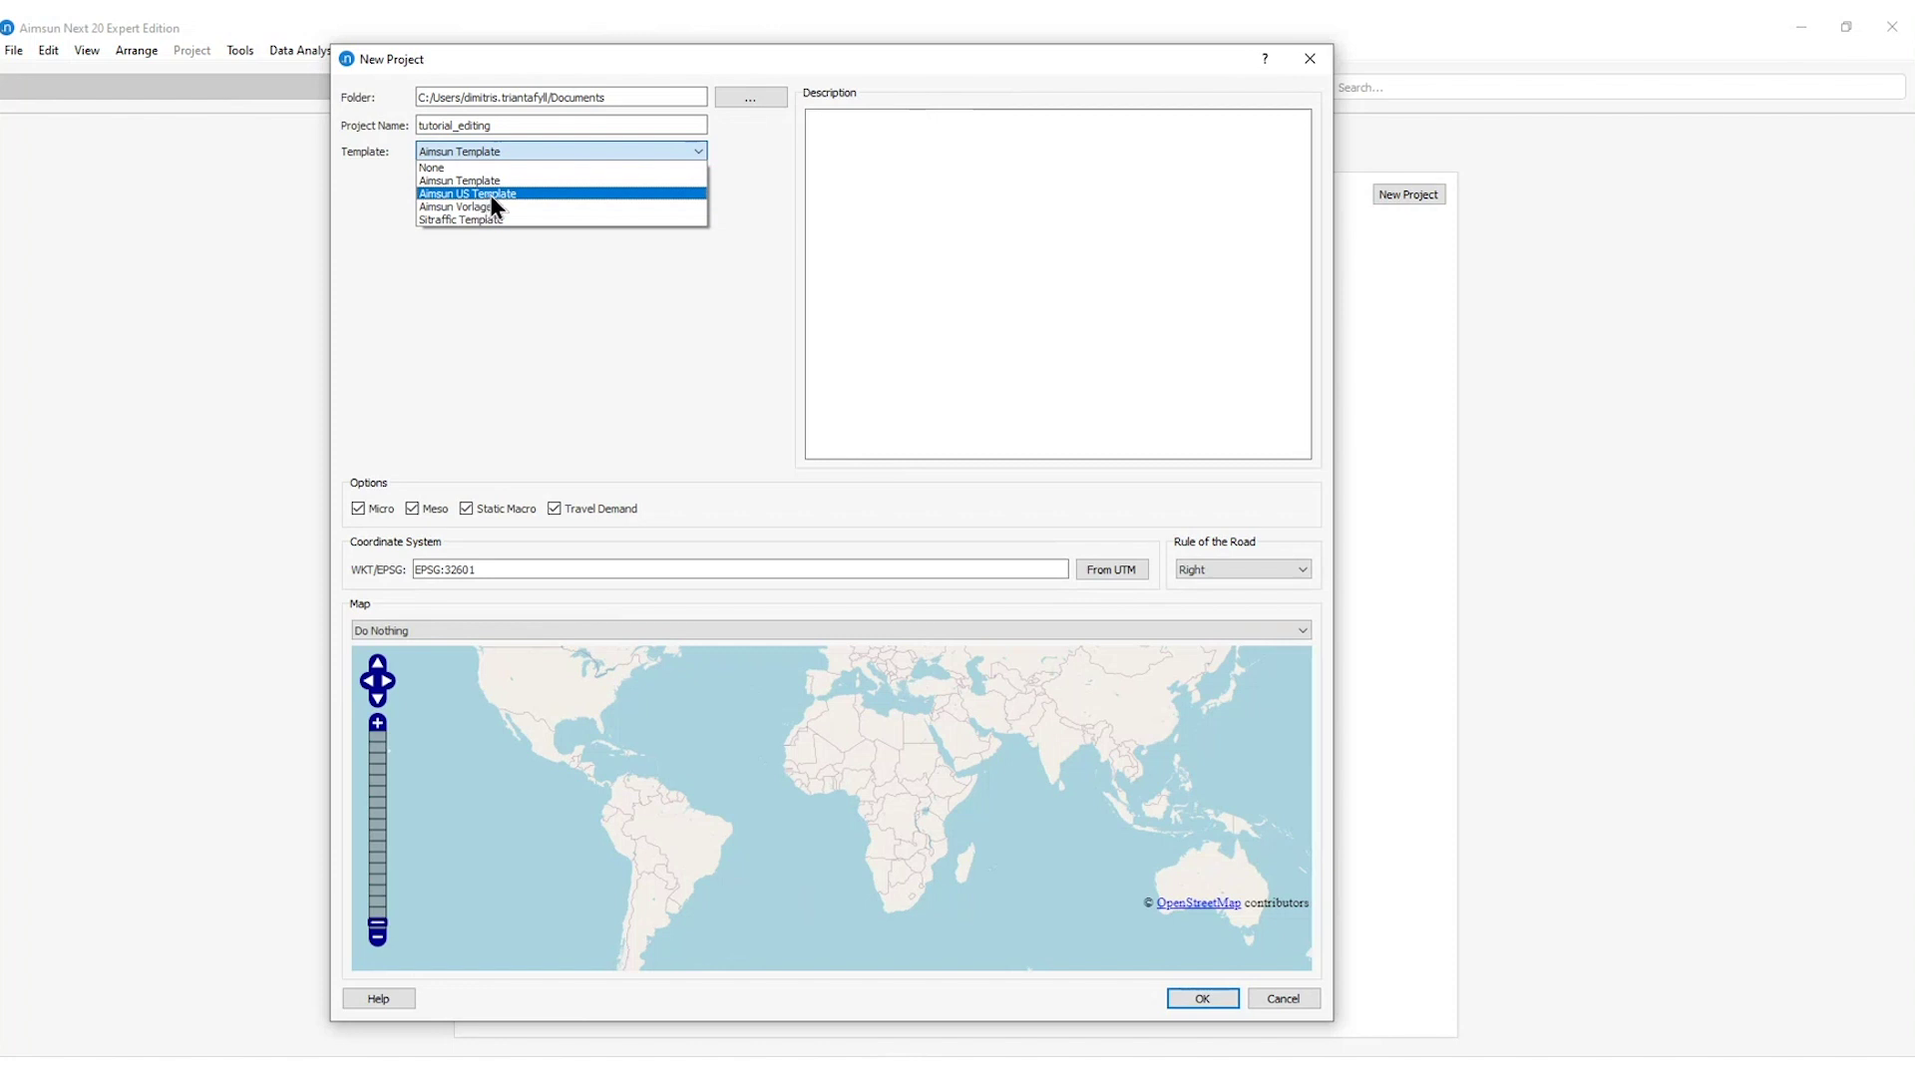
left_click(499, 251)
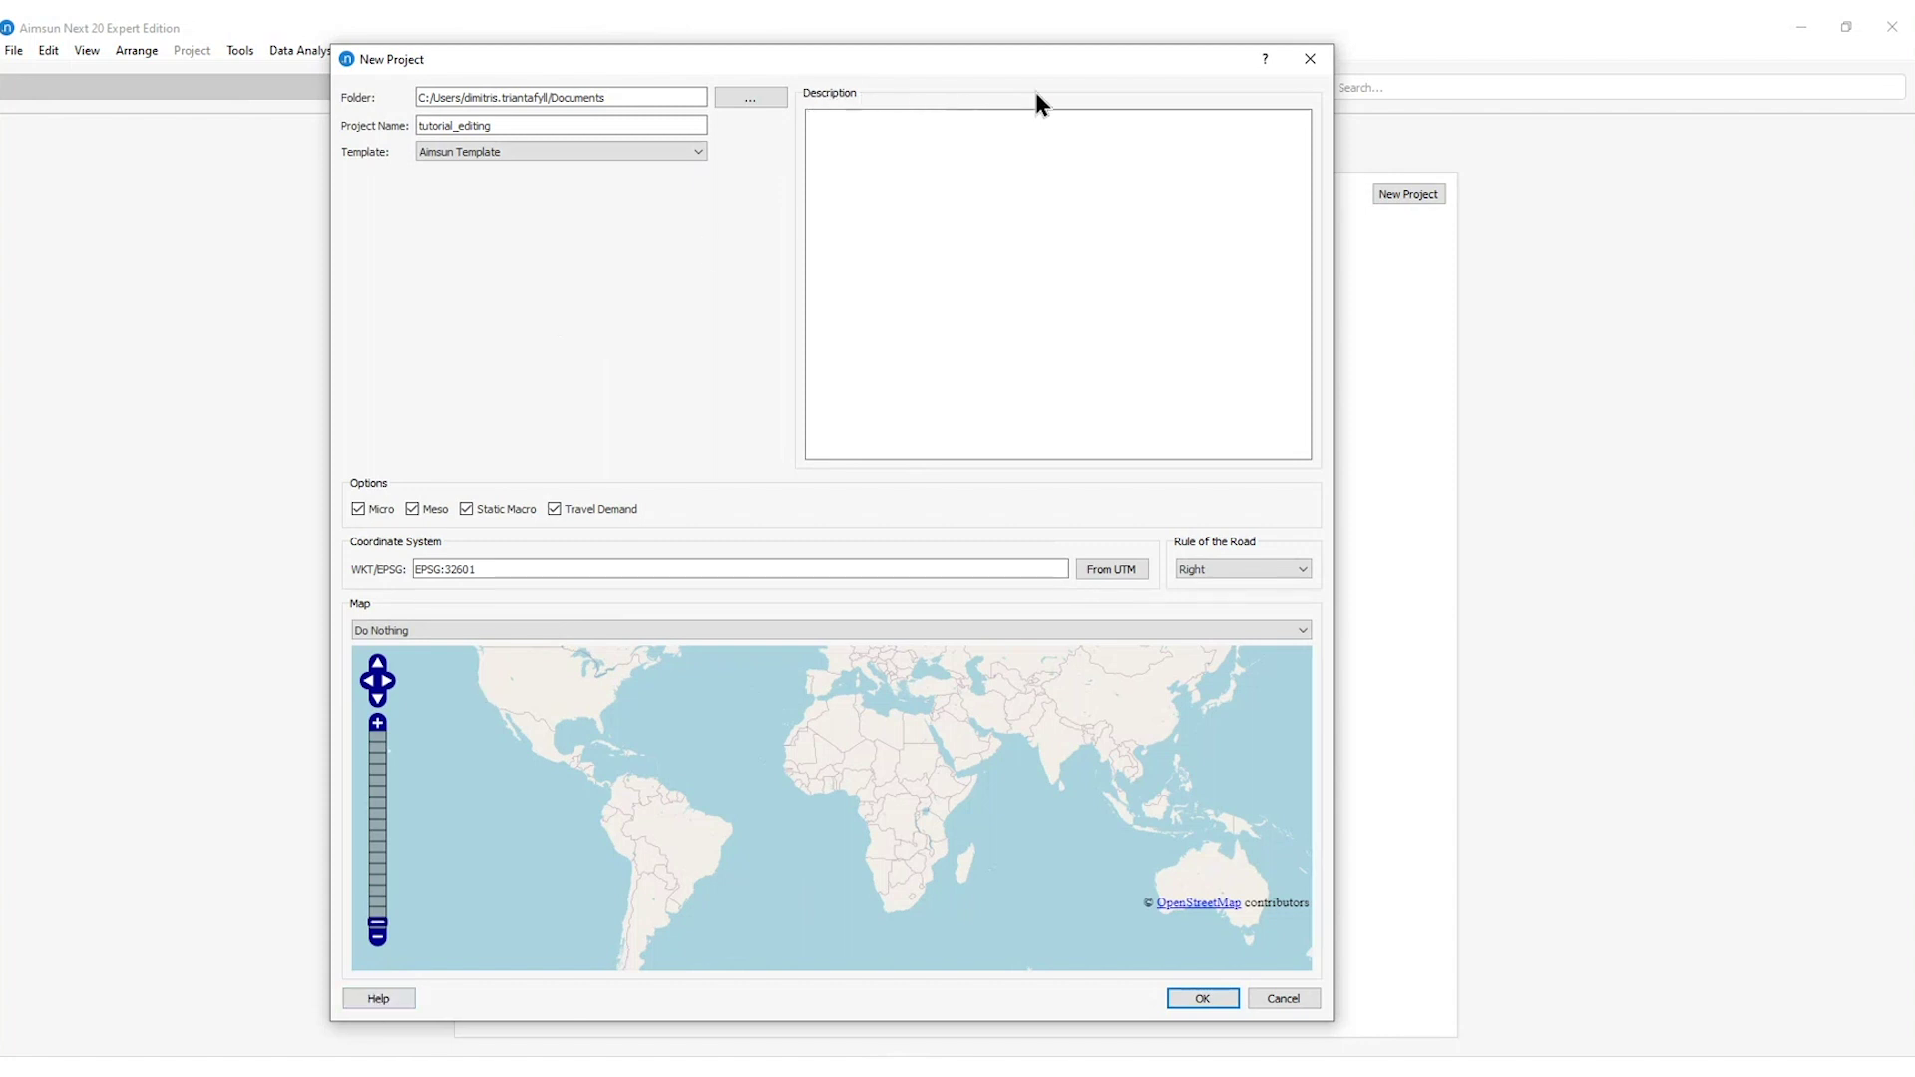
Enter the description 'This is for testing purposes. Examples wrt the Editing Tutorial.'
left_click(865, 122)
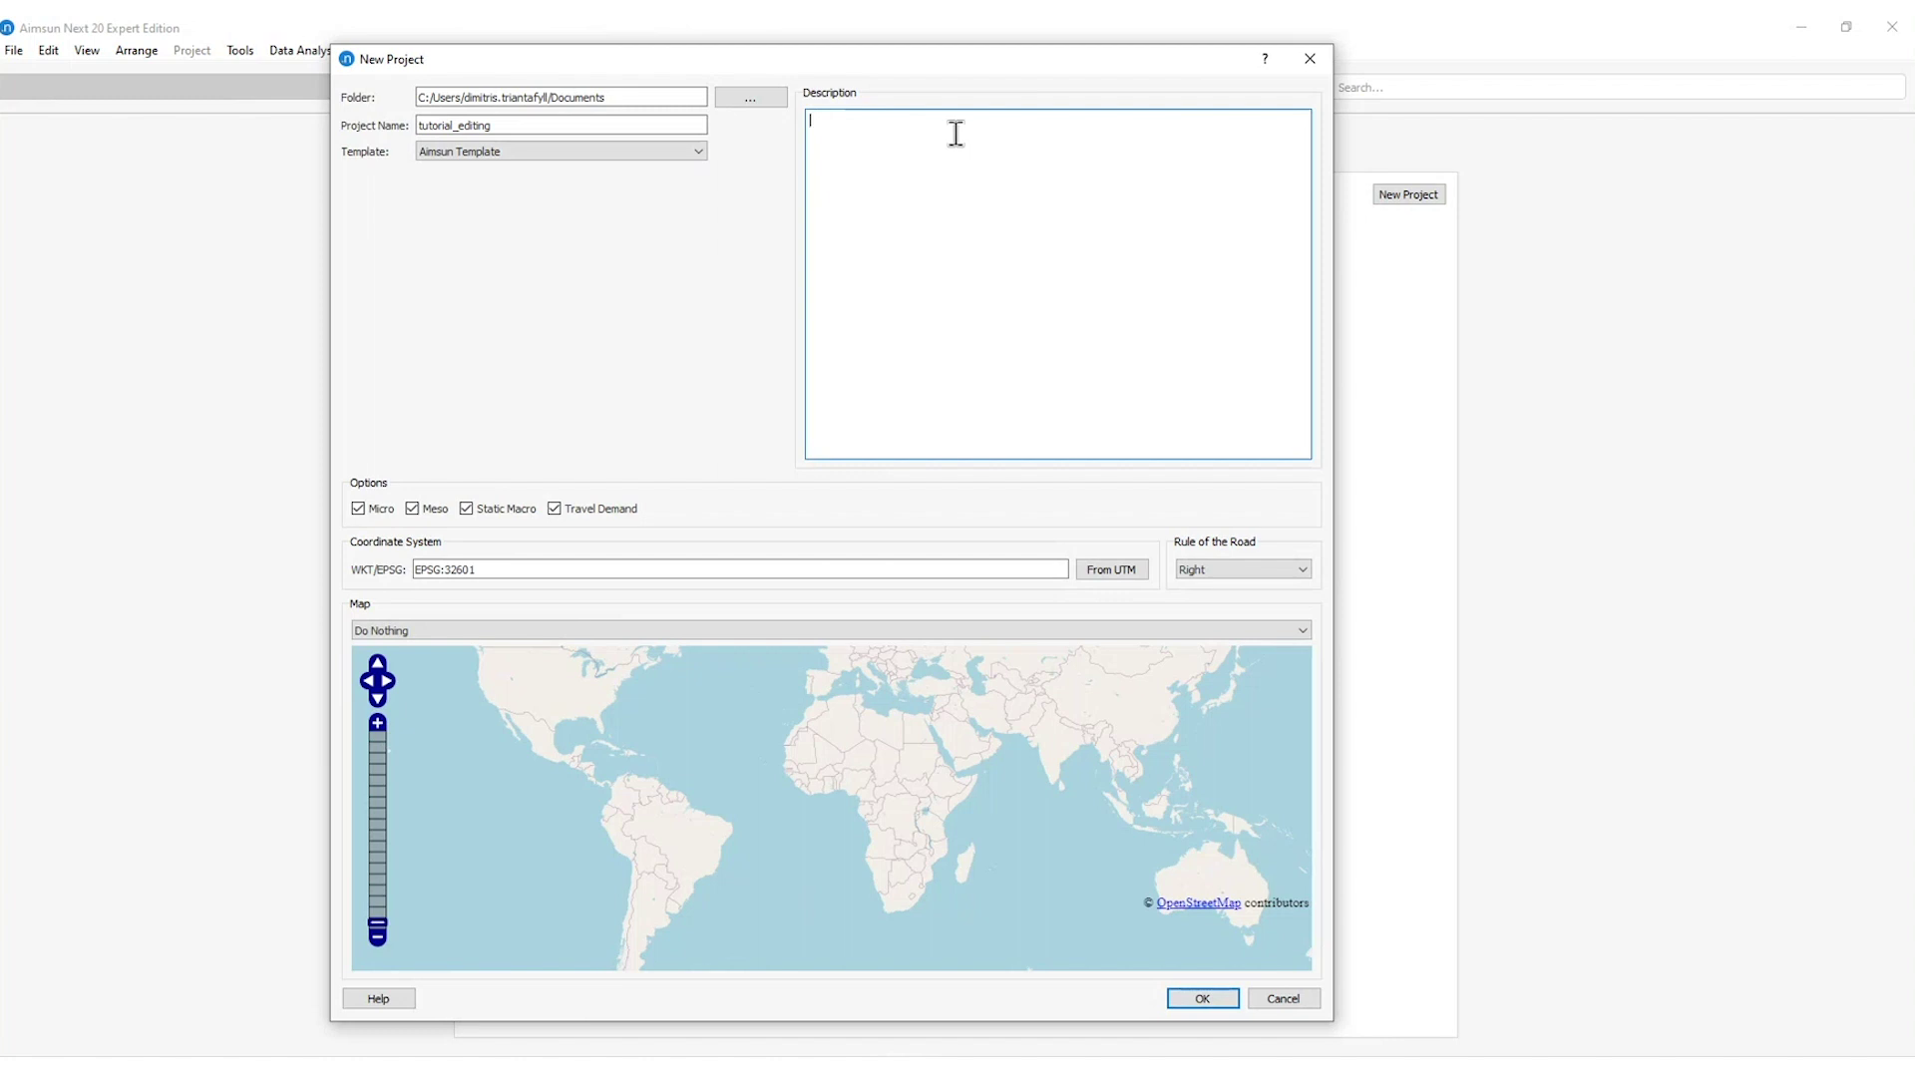
type("This is for testing purposes. Examples wrt the Editing Tutorial.")
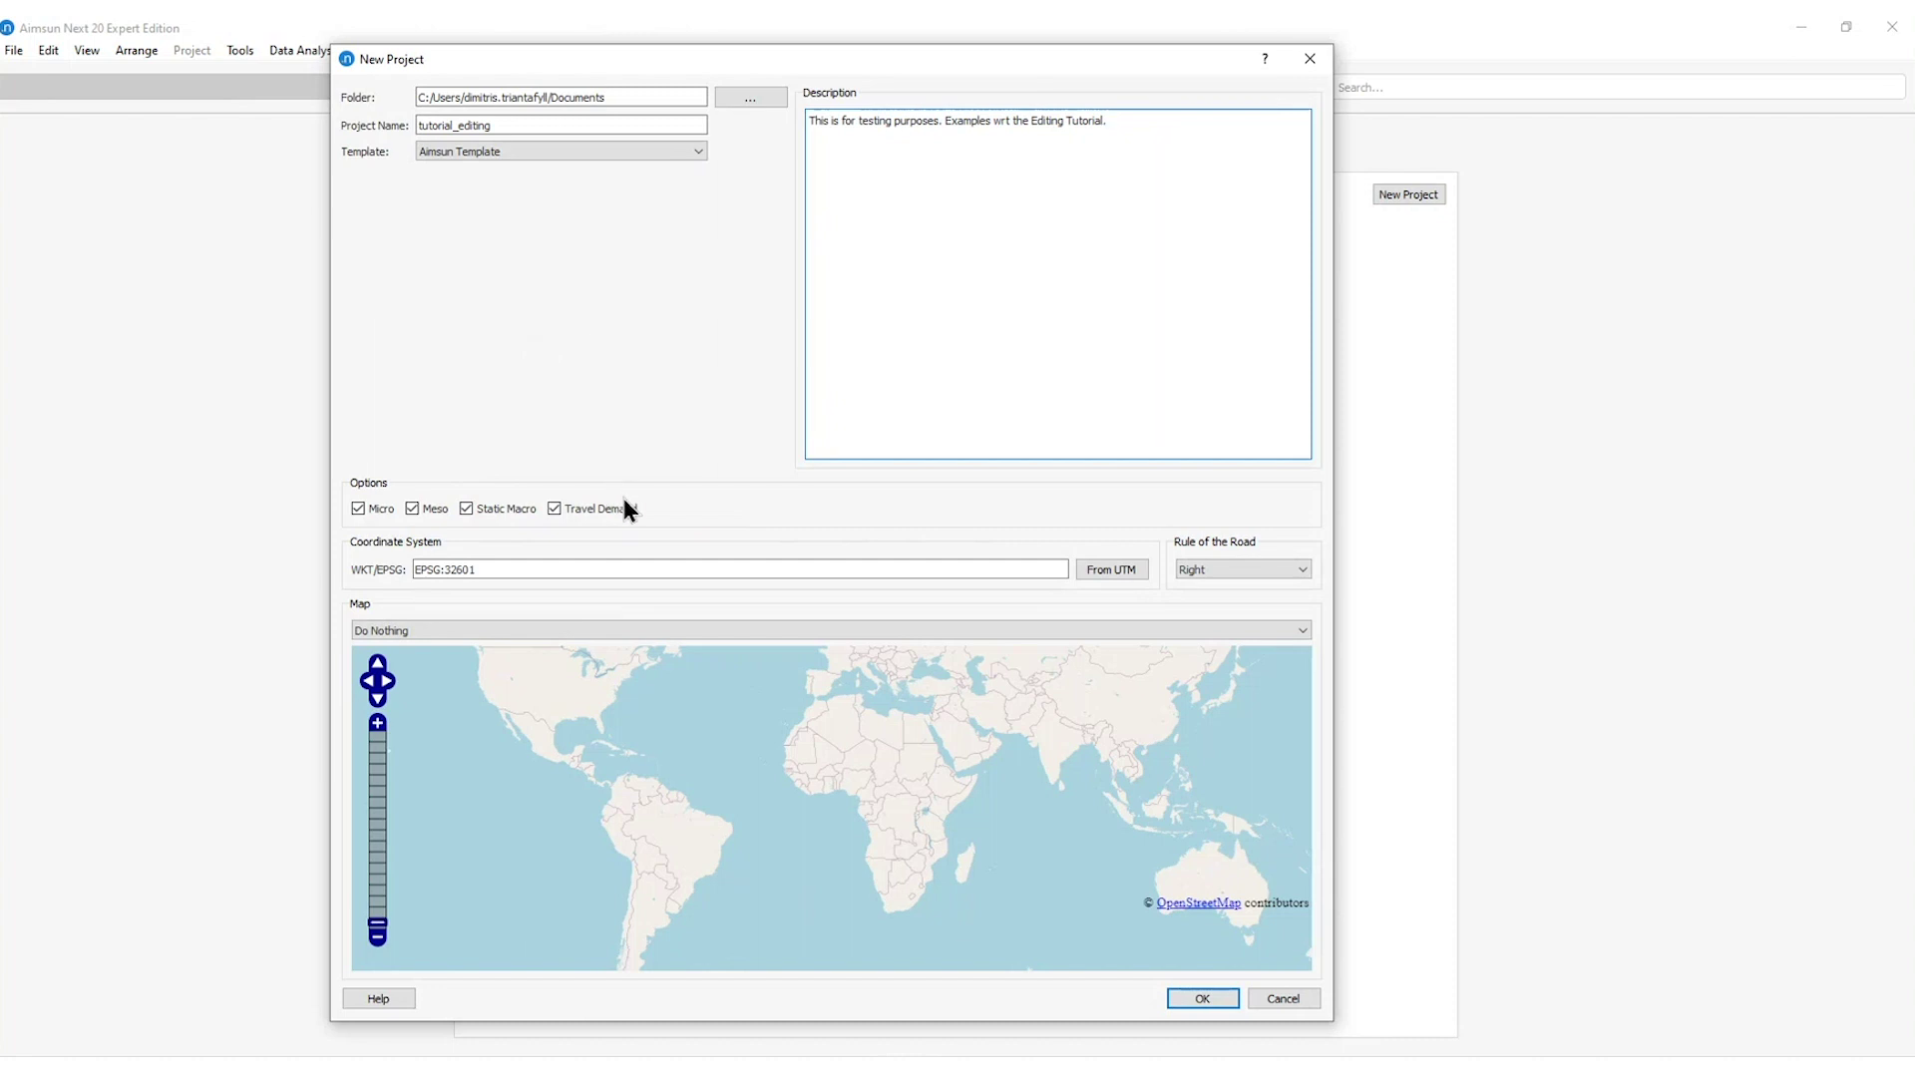
Turn off Travel Demand and keep Right as the rule of the road
left_click(554, 508)
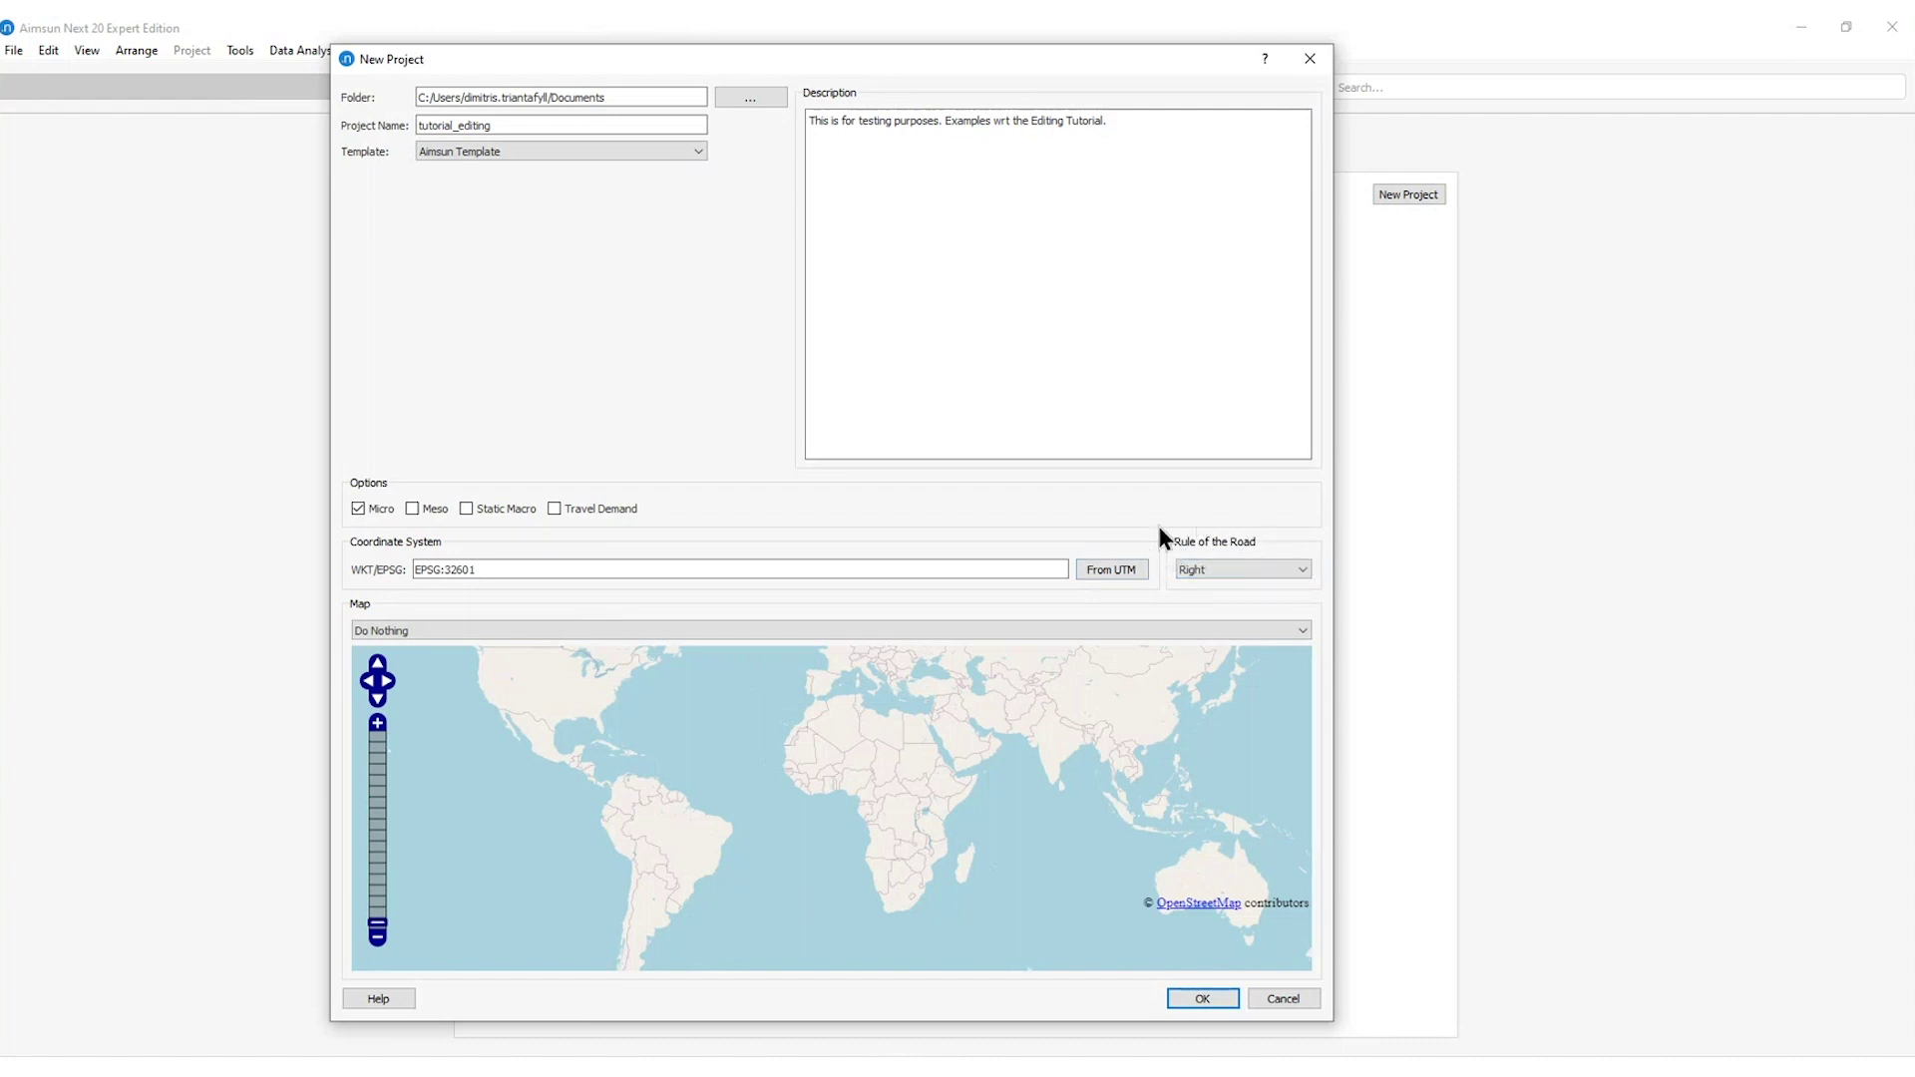
left_click(1235, 571)
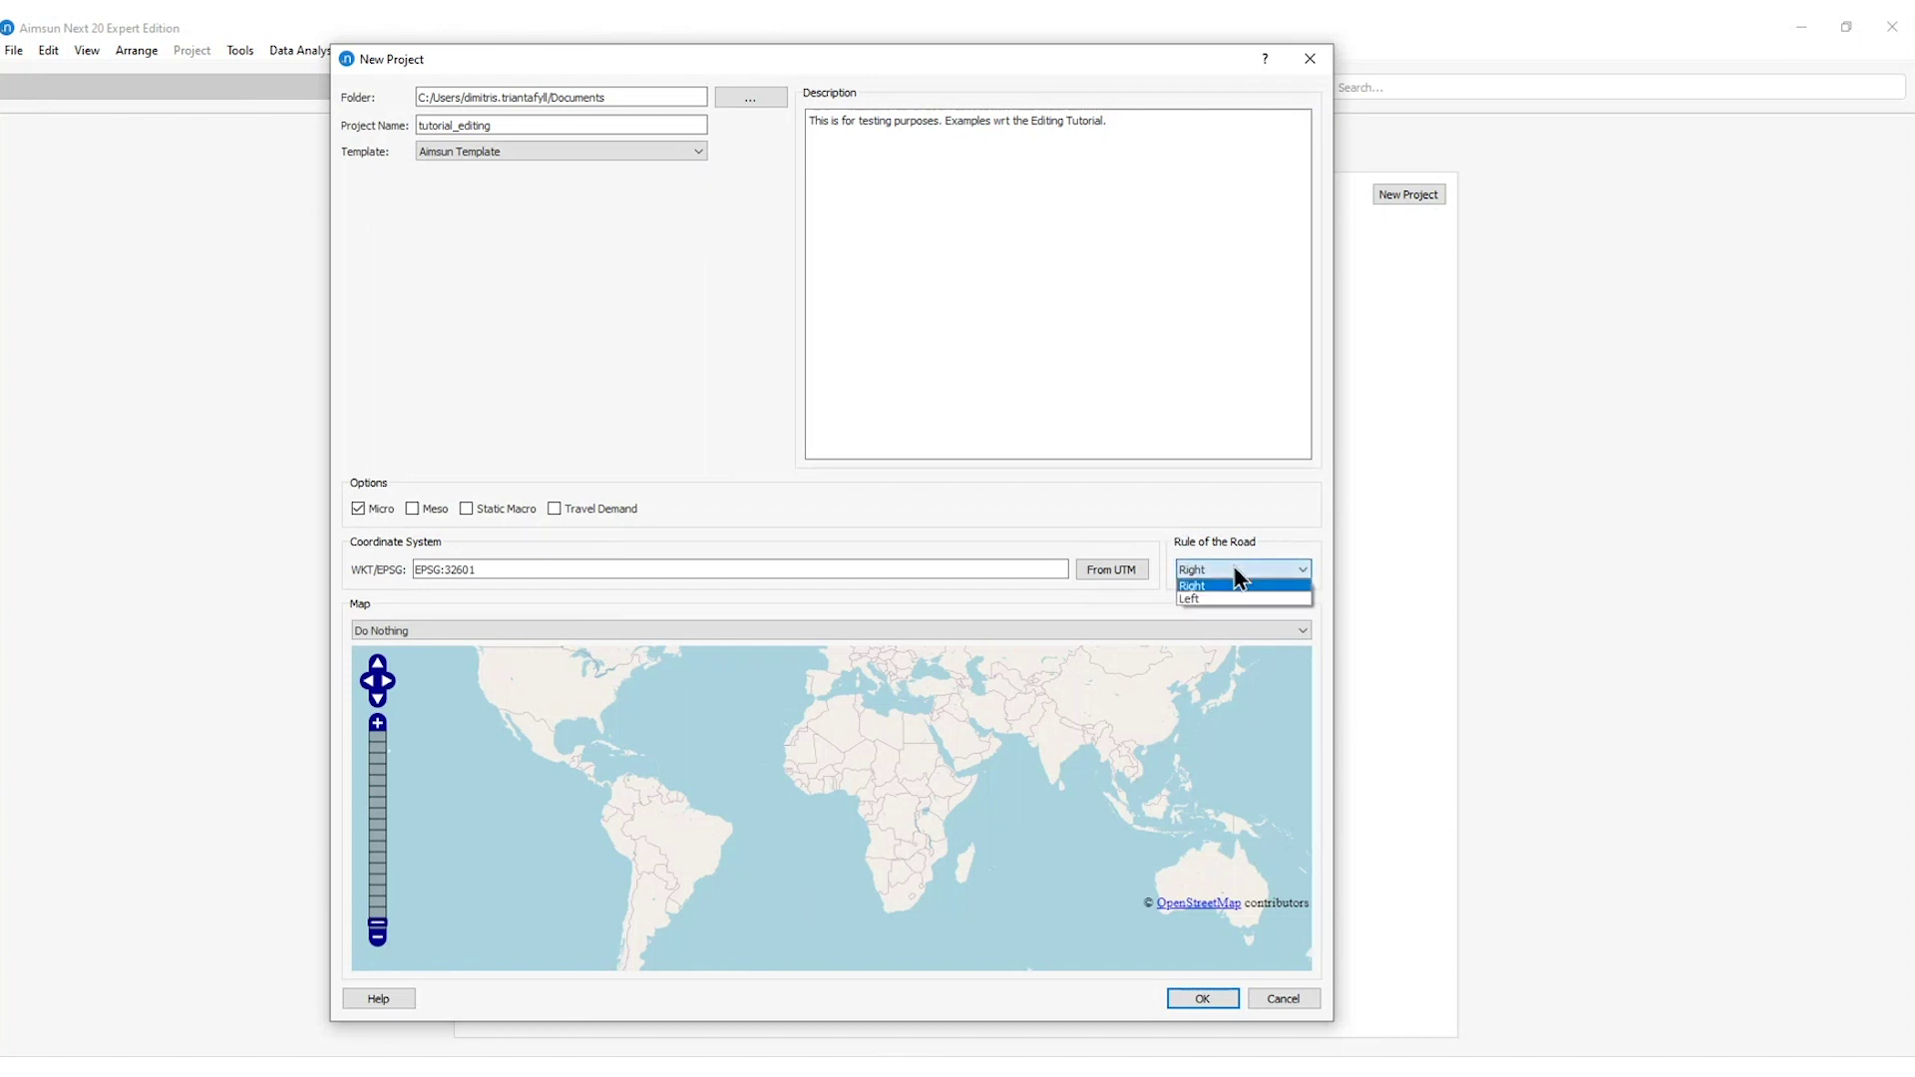
left_click(1235, 570)
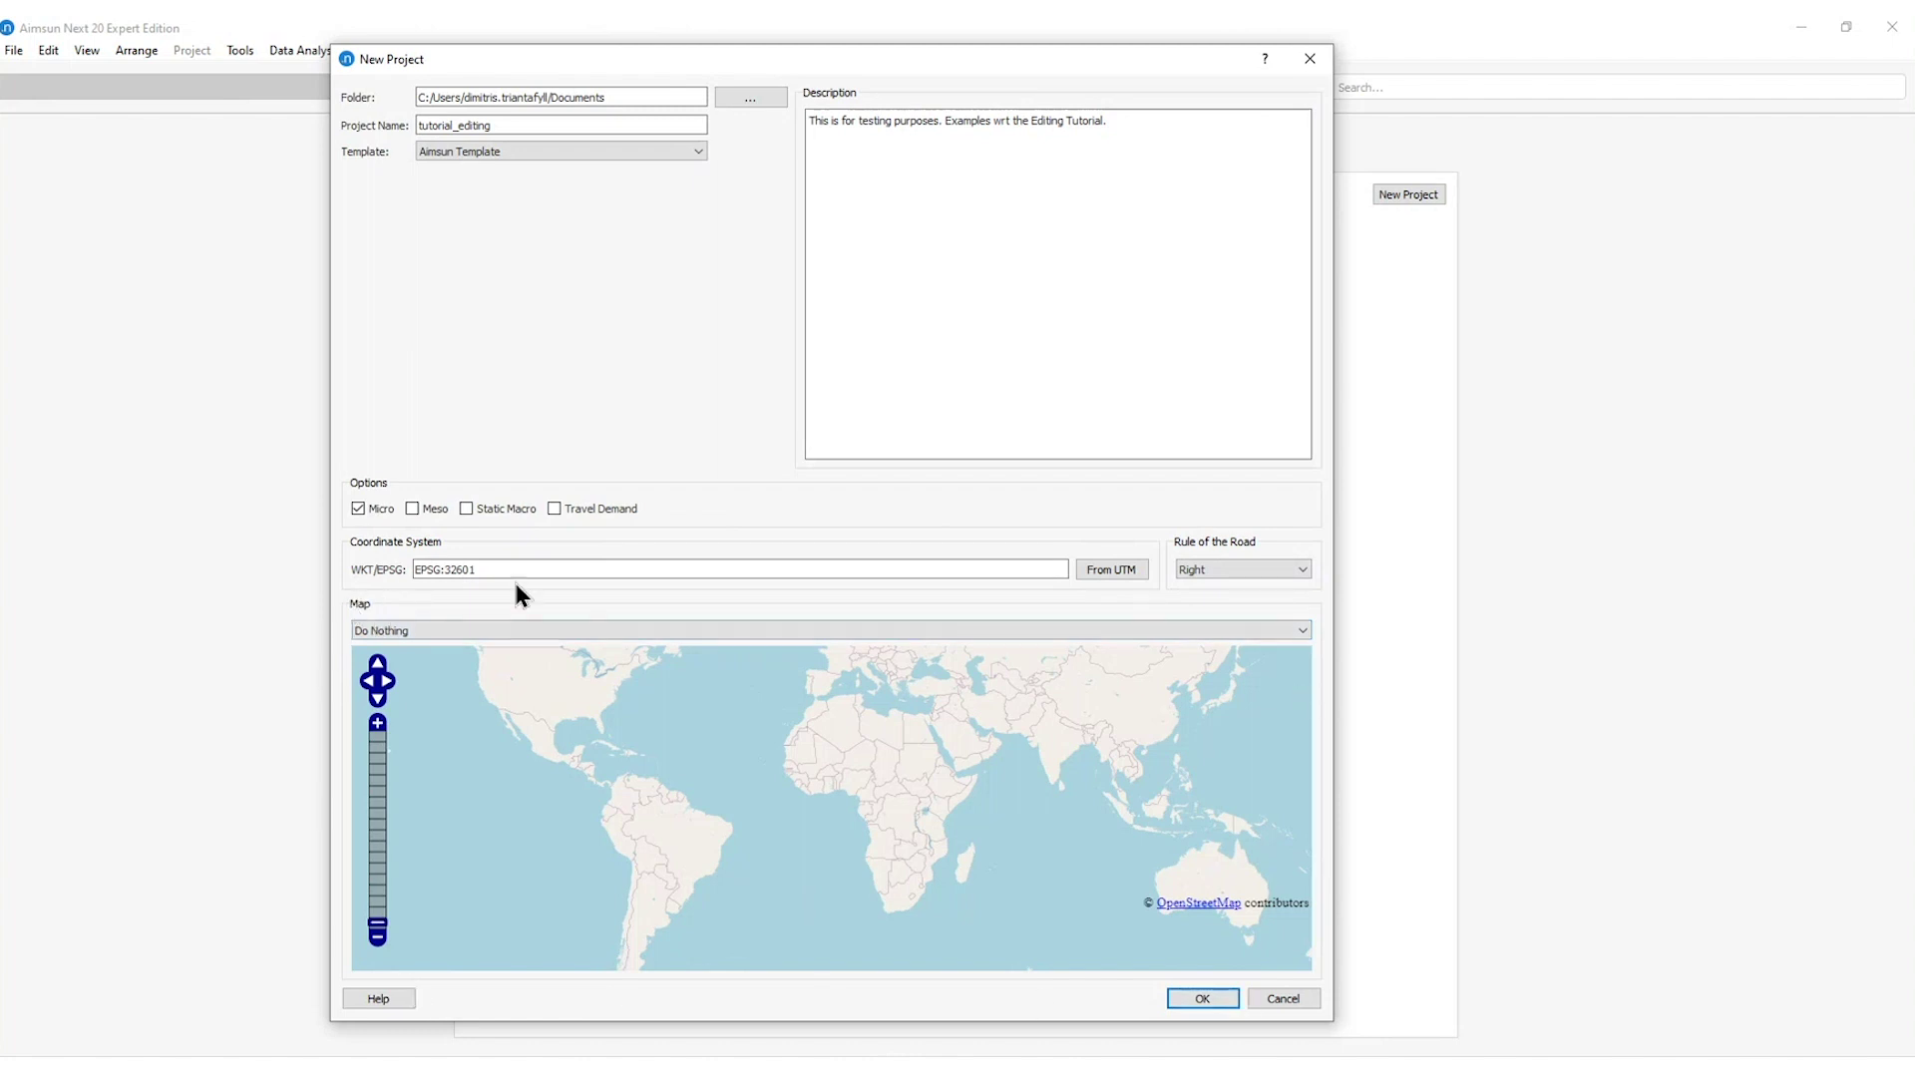
Set Map to Import Map from the Internet and frame central Barcelona
left_click(435, 628)
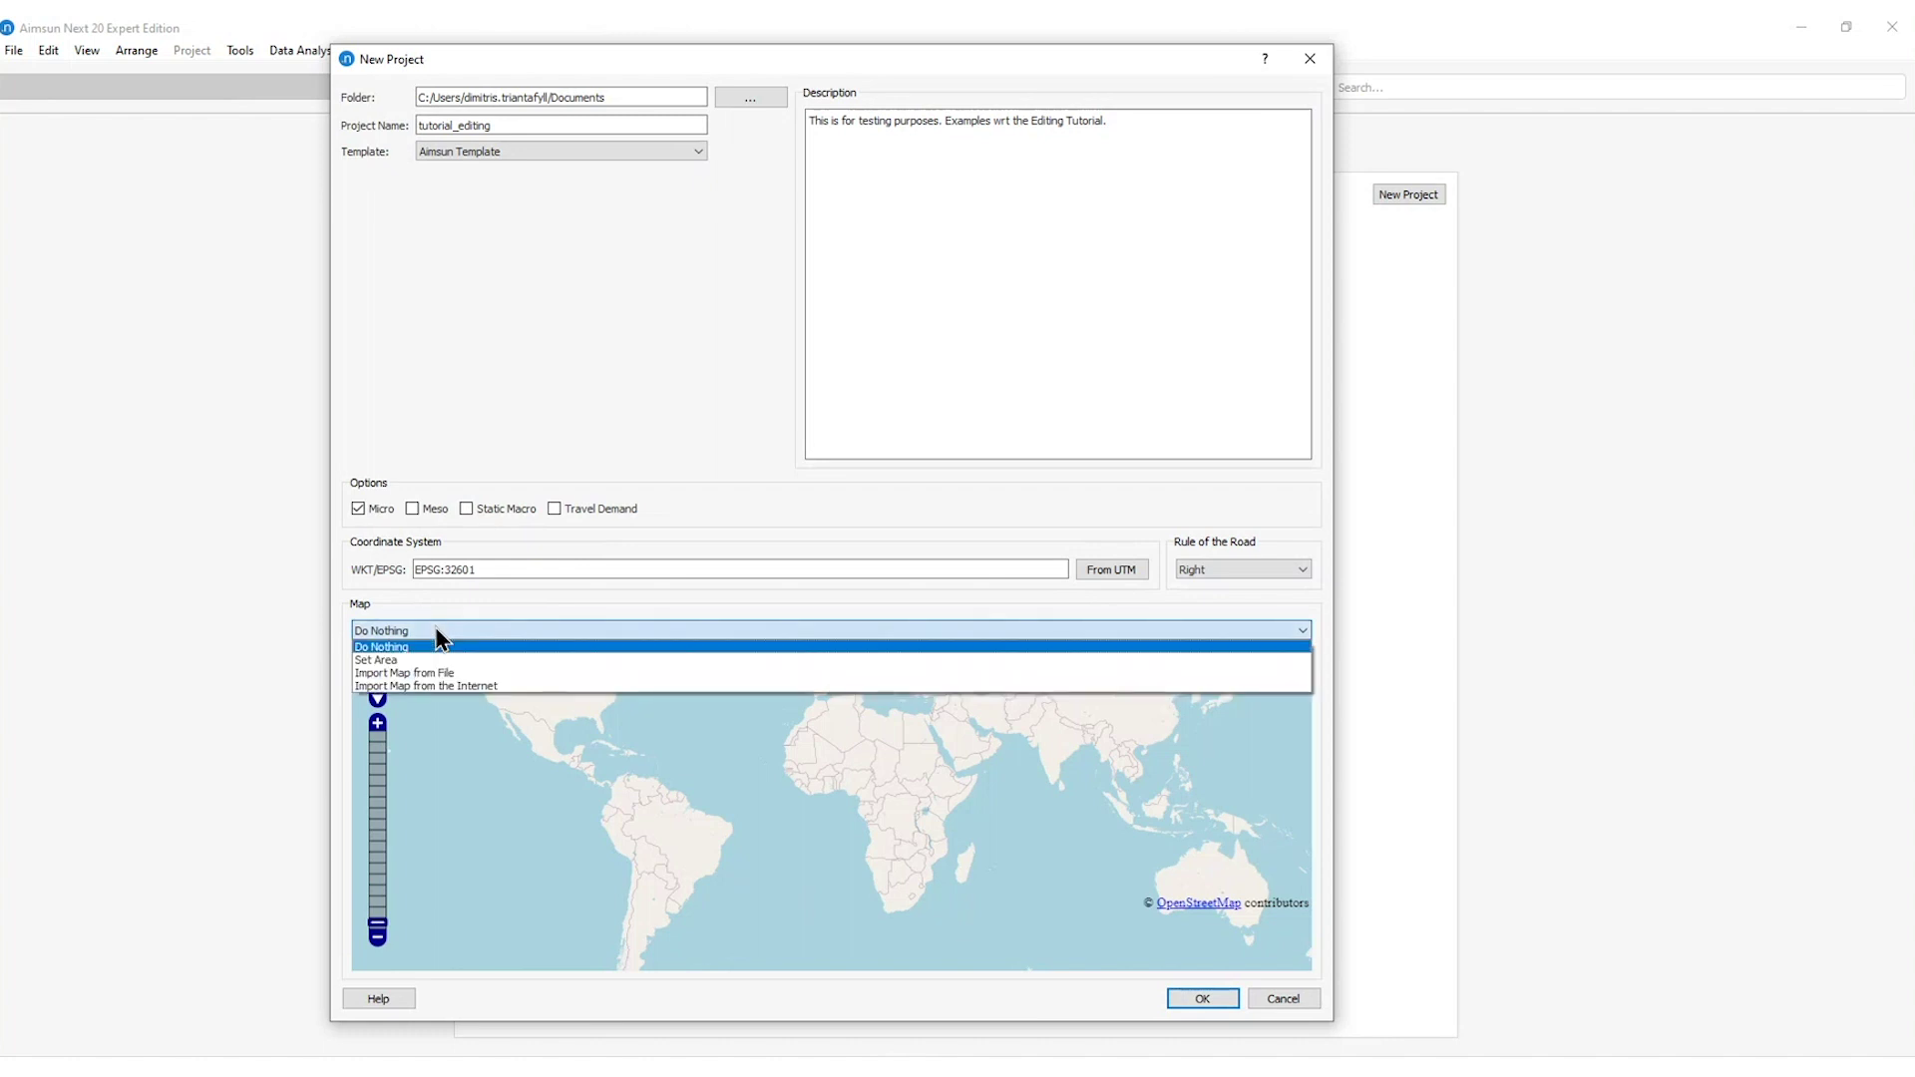
left_click(494, 684)
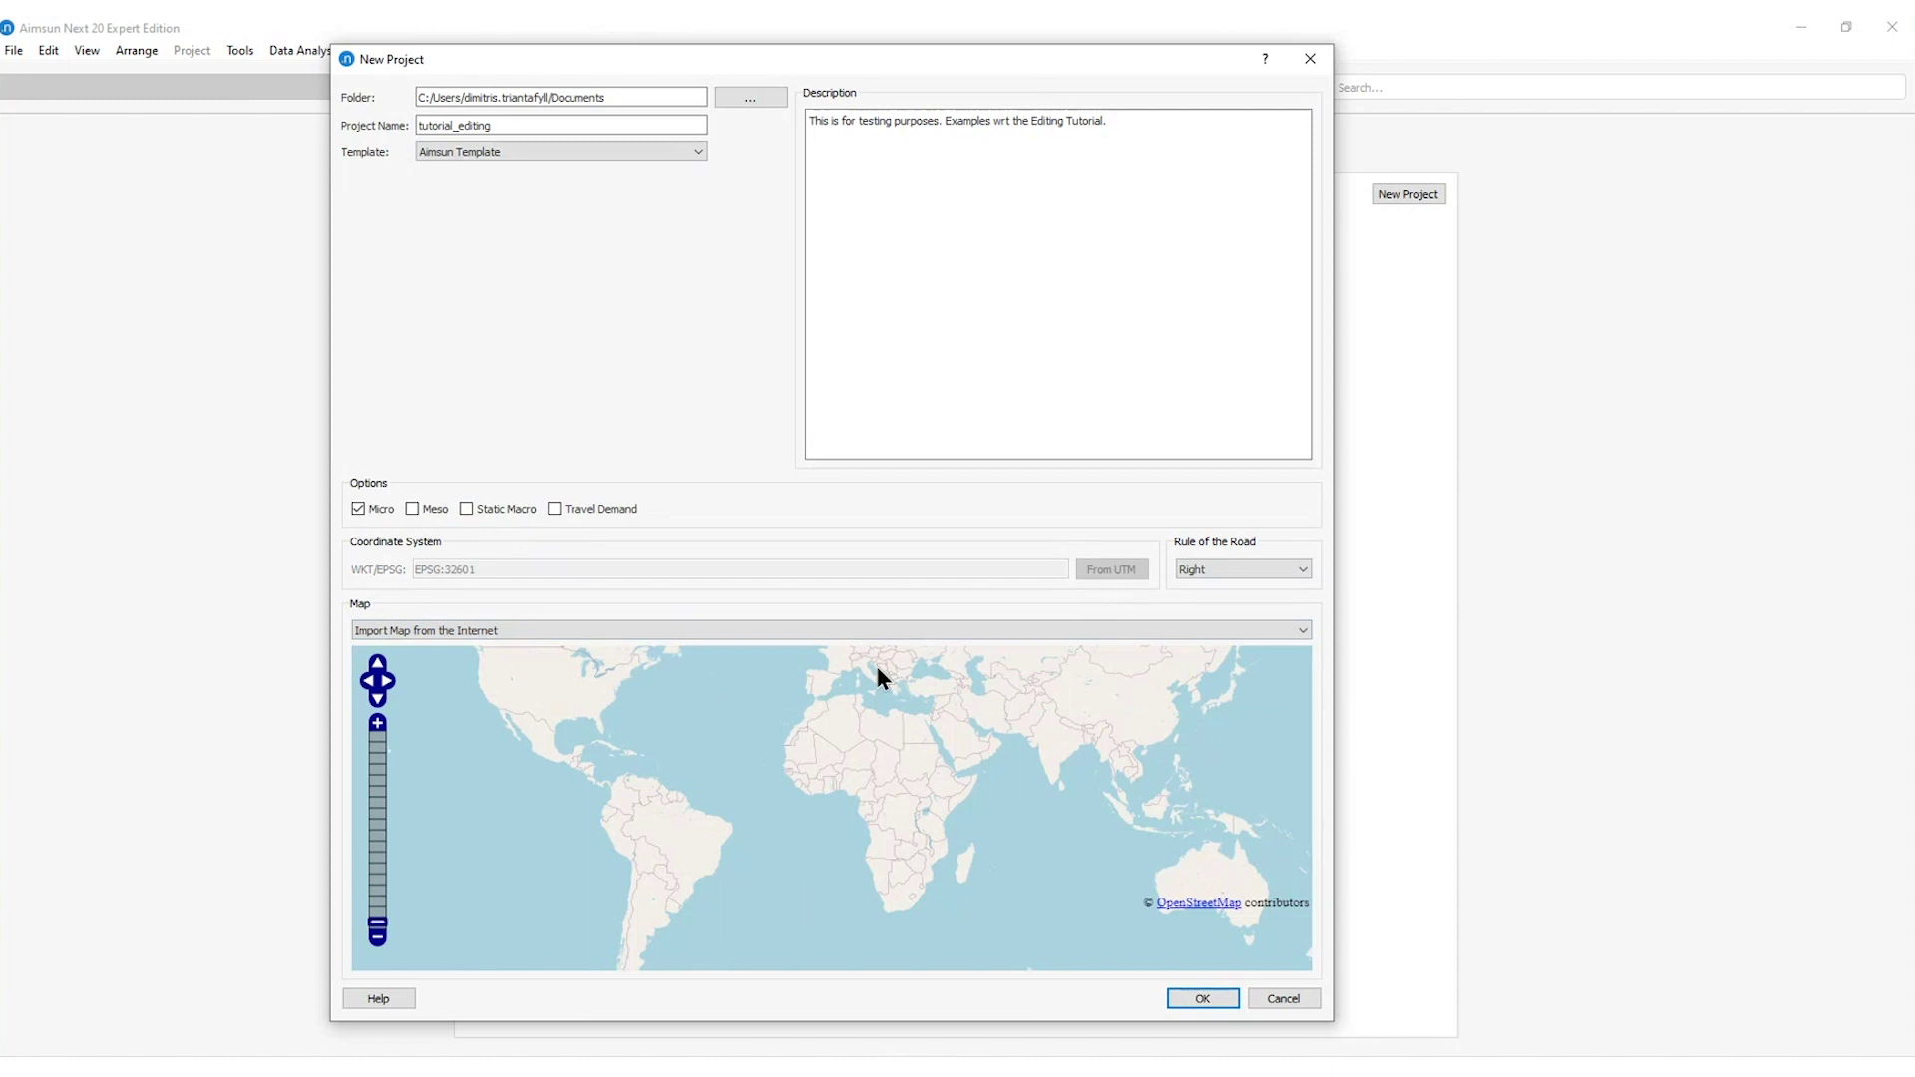
scroll(881, 667, "up", 1)
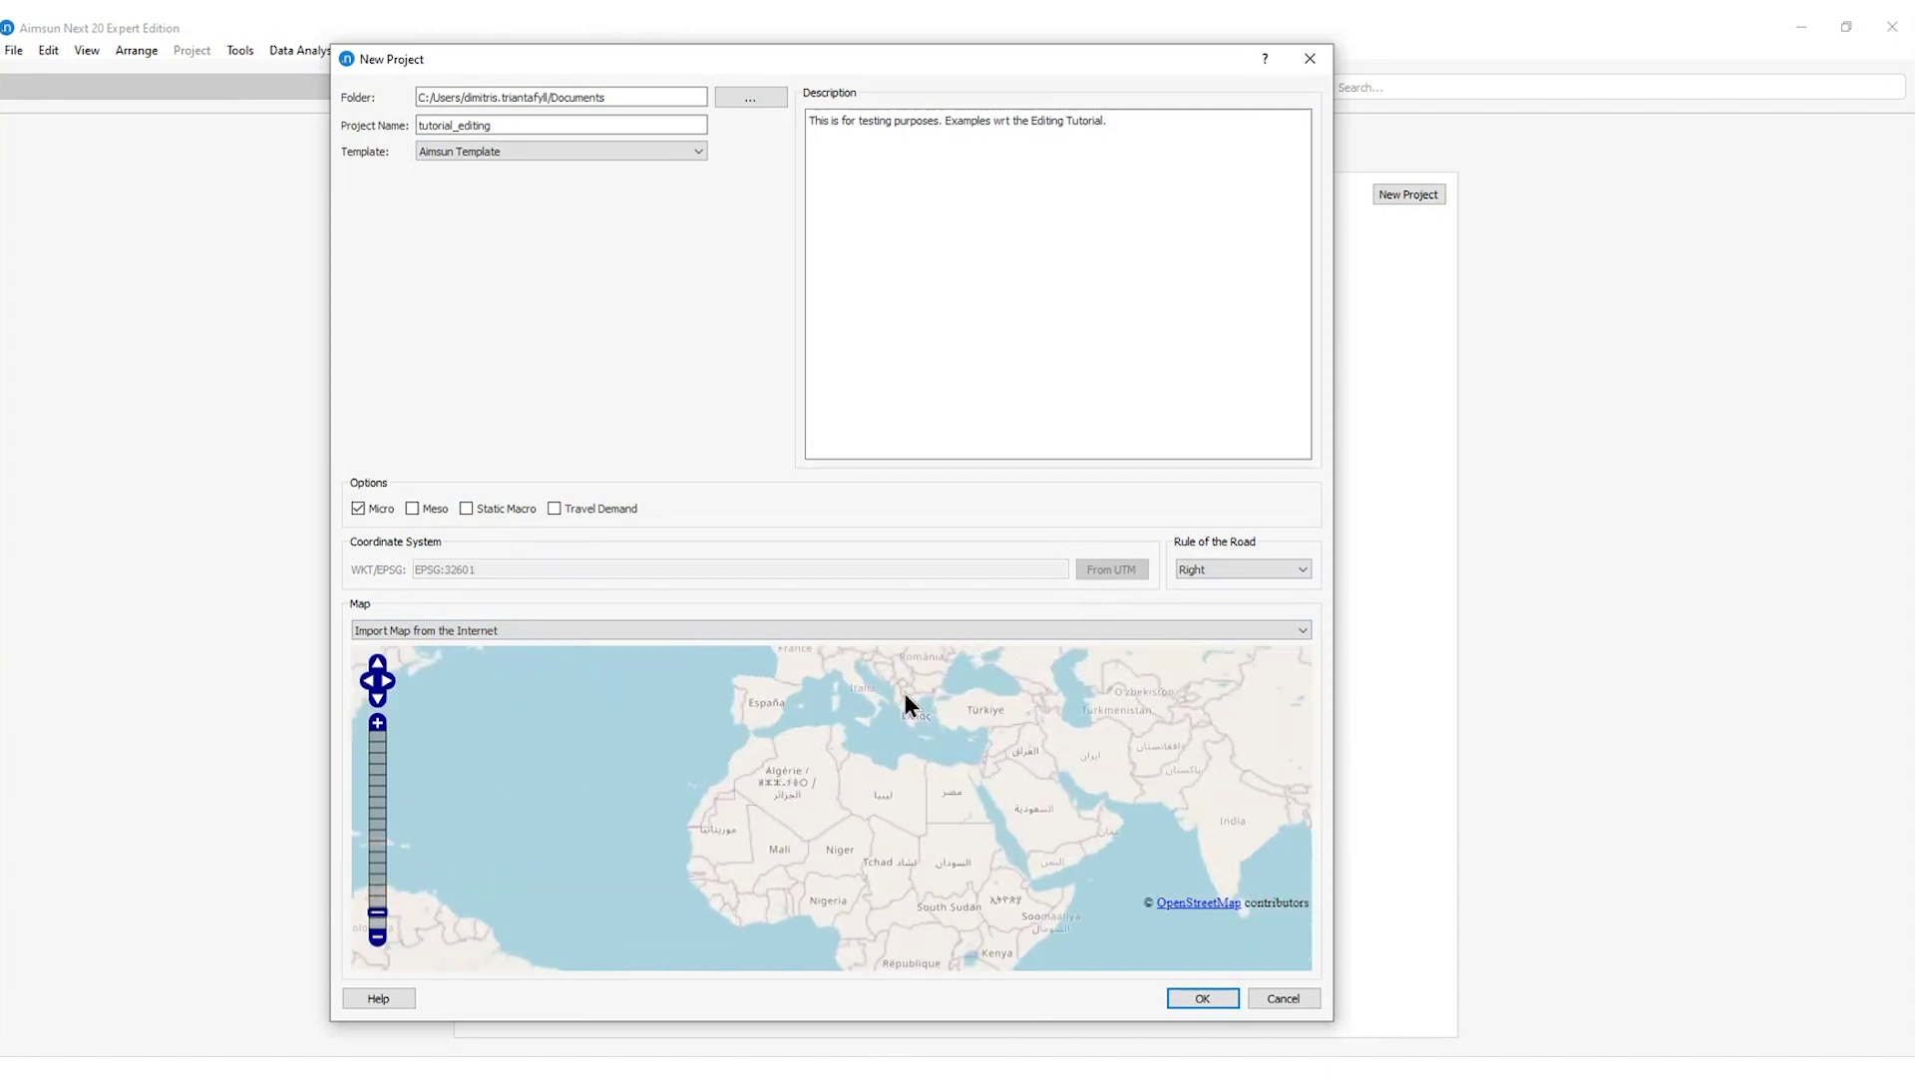
scroll(773, 692, "up", 3)
left_click_drag(911, 782, 967, 758)
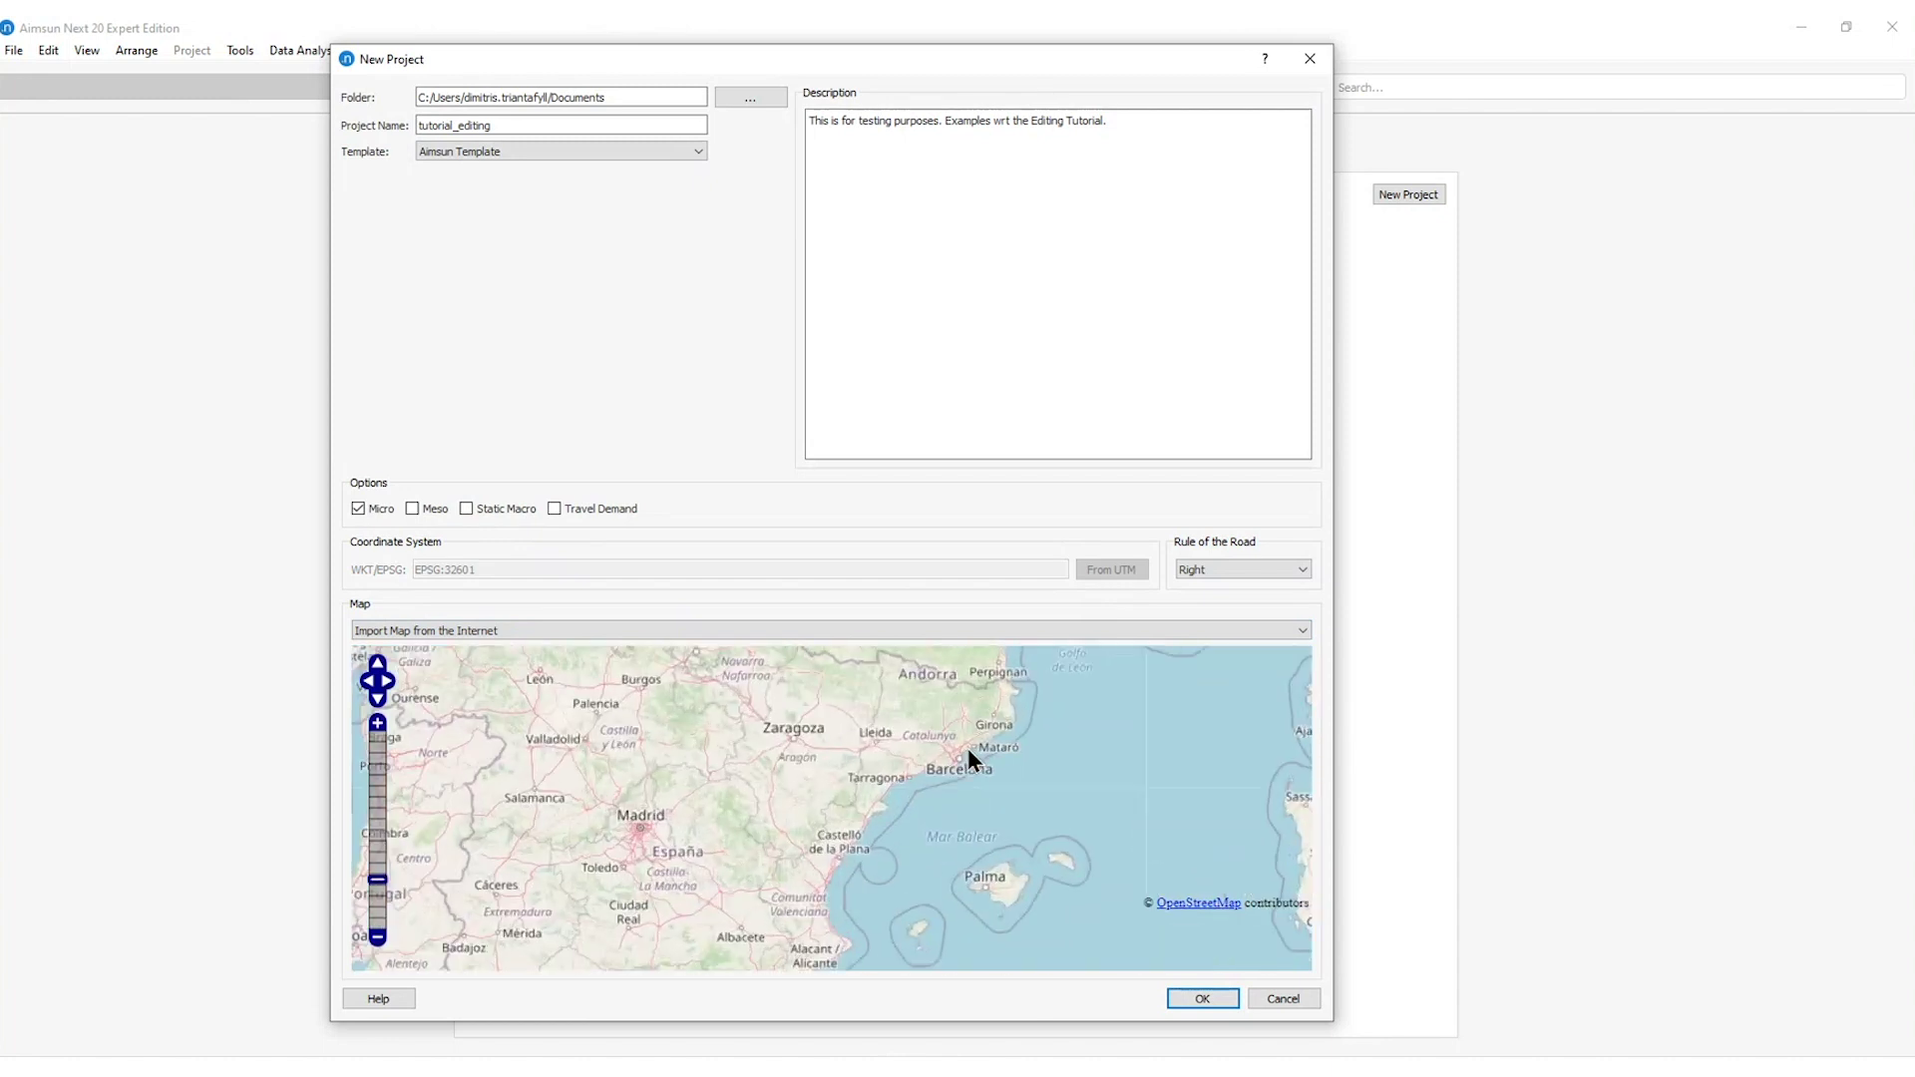
scroll(968, 747, "up", 4)
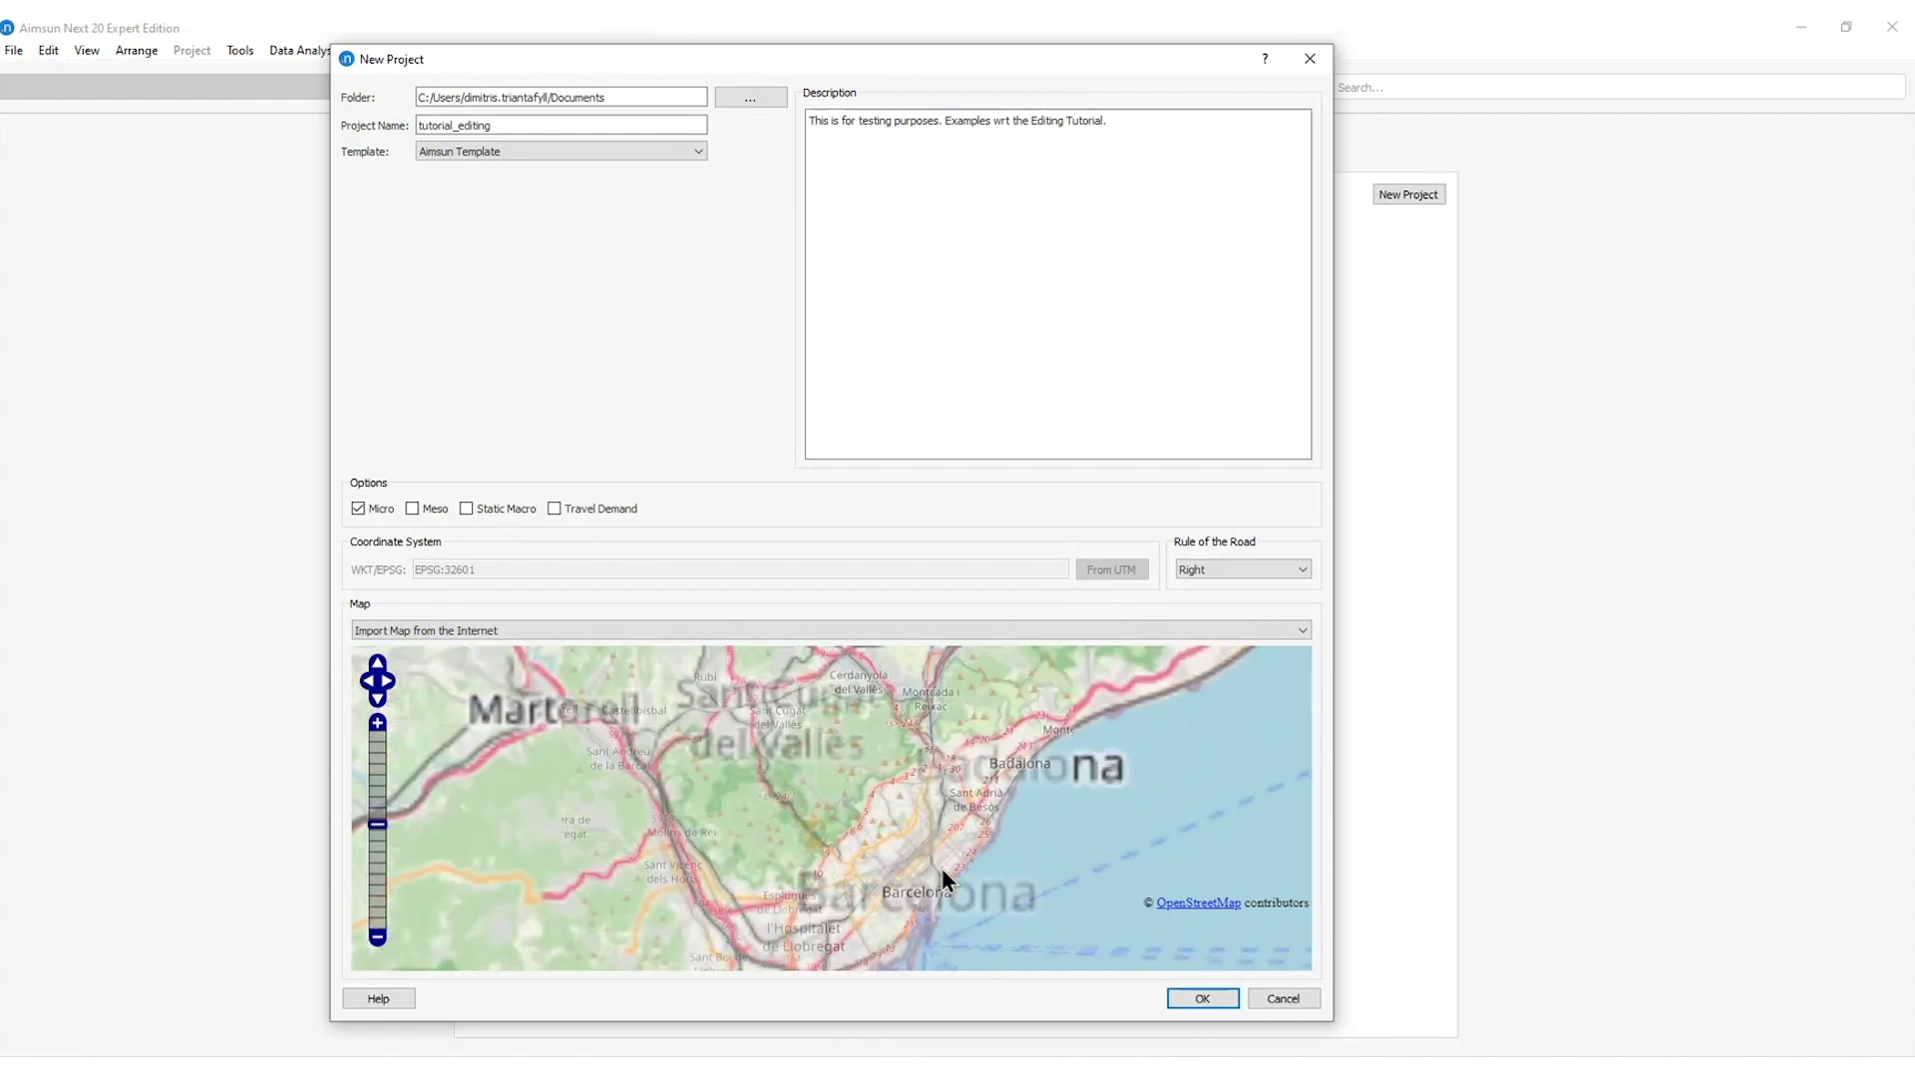
left_click_drag(941, 867, 919, 791)
scroll(942, 782, "up", 2)
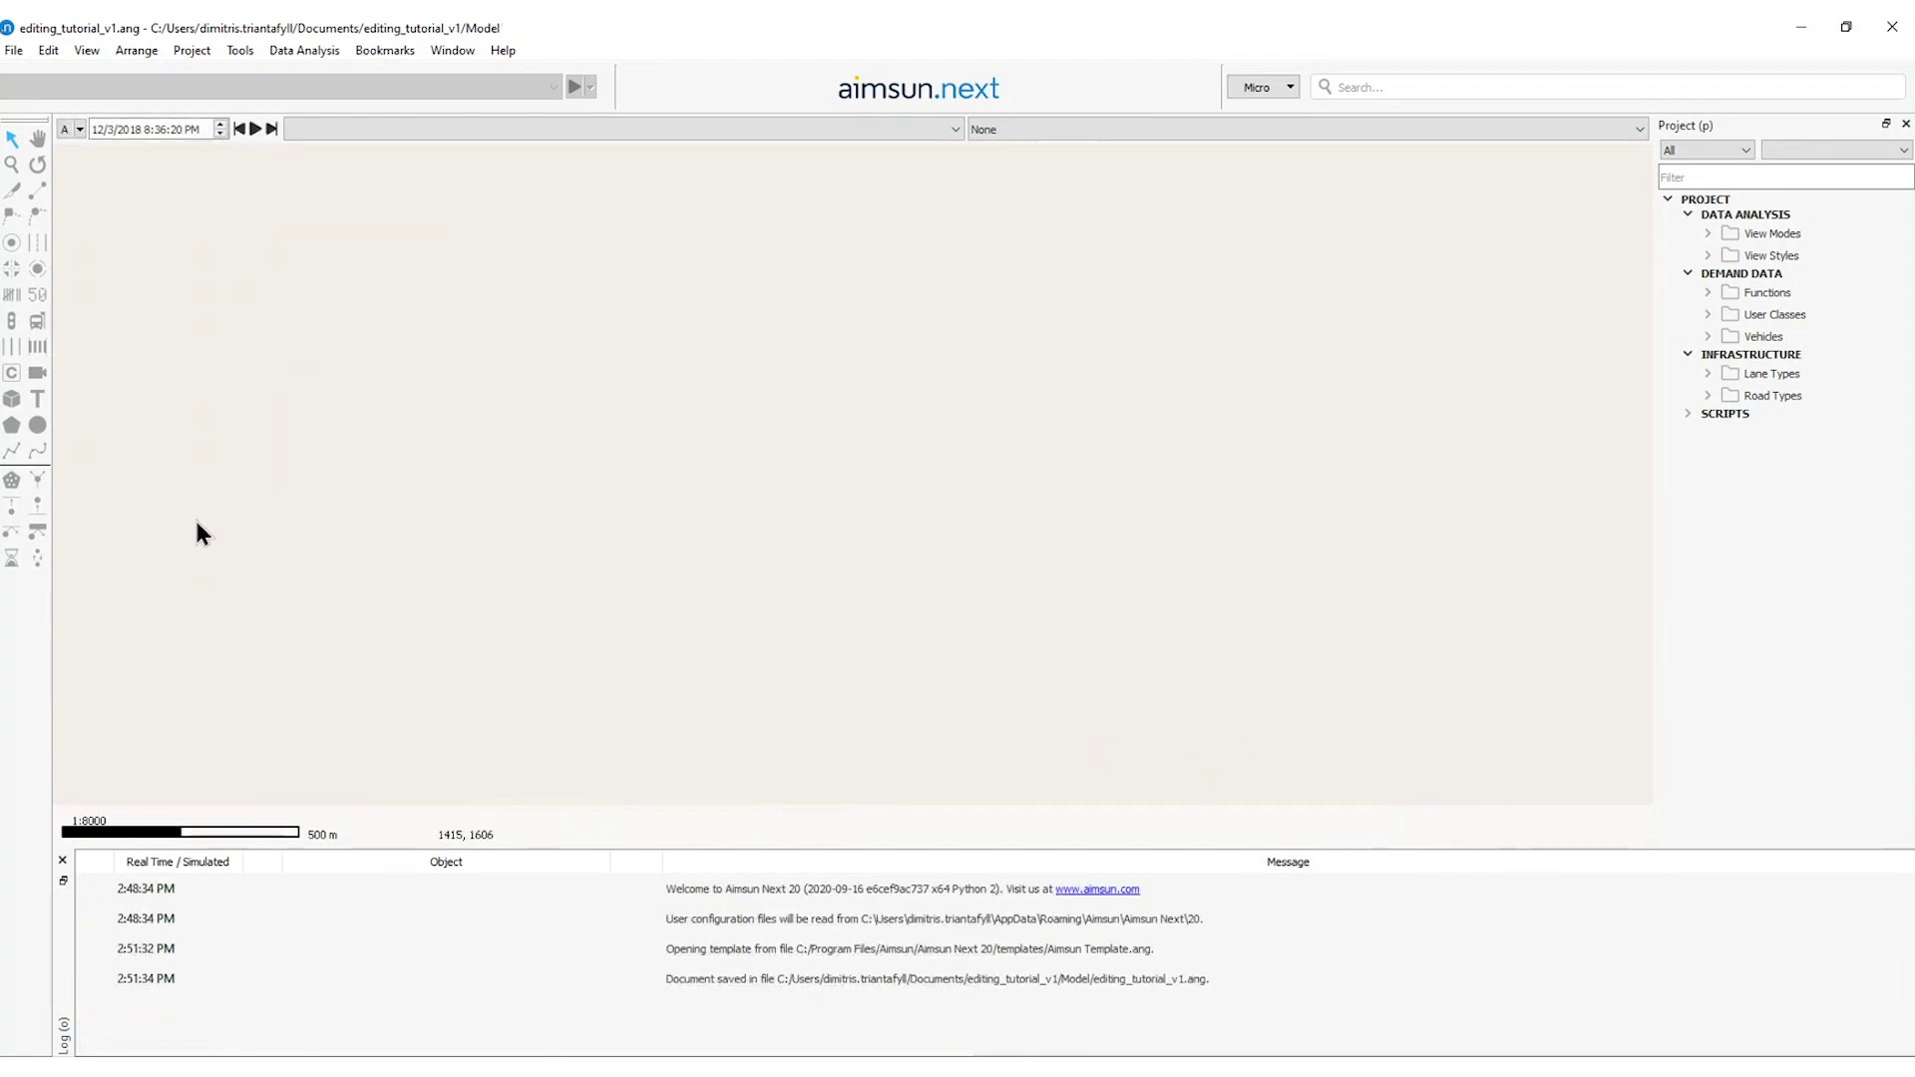
Start an OpenStreetMap import and browse to C: > Program Files > Aimsun
left_click(13, 50)
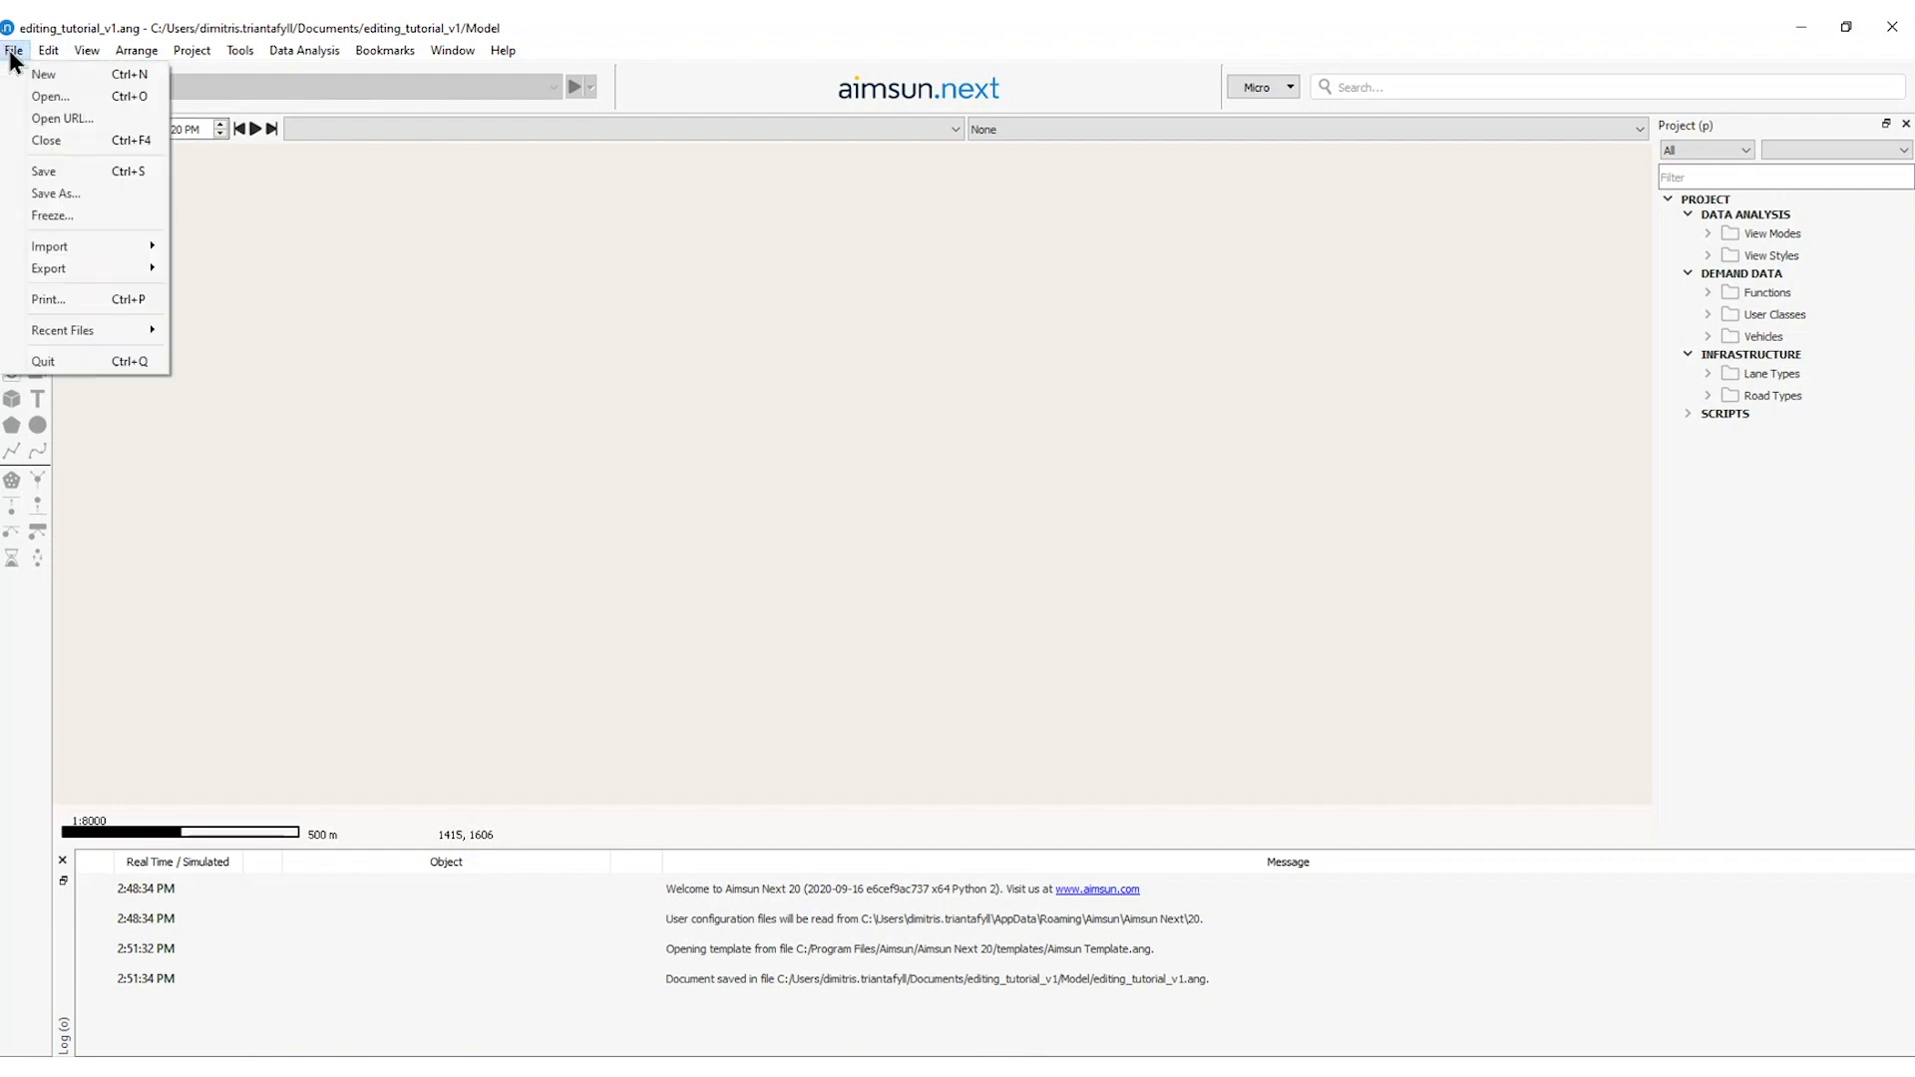
mouse_move(58, 249)
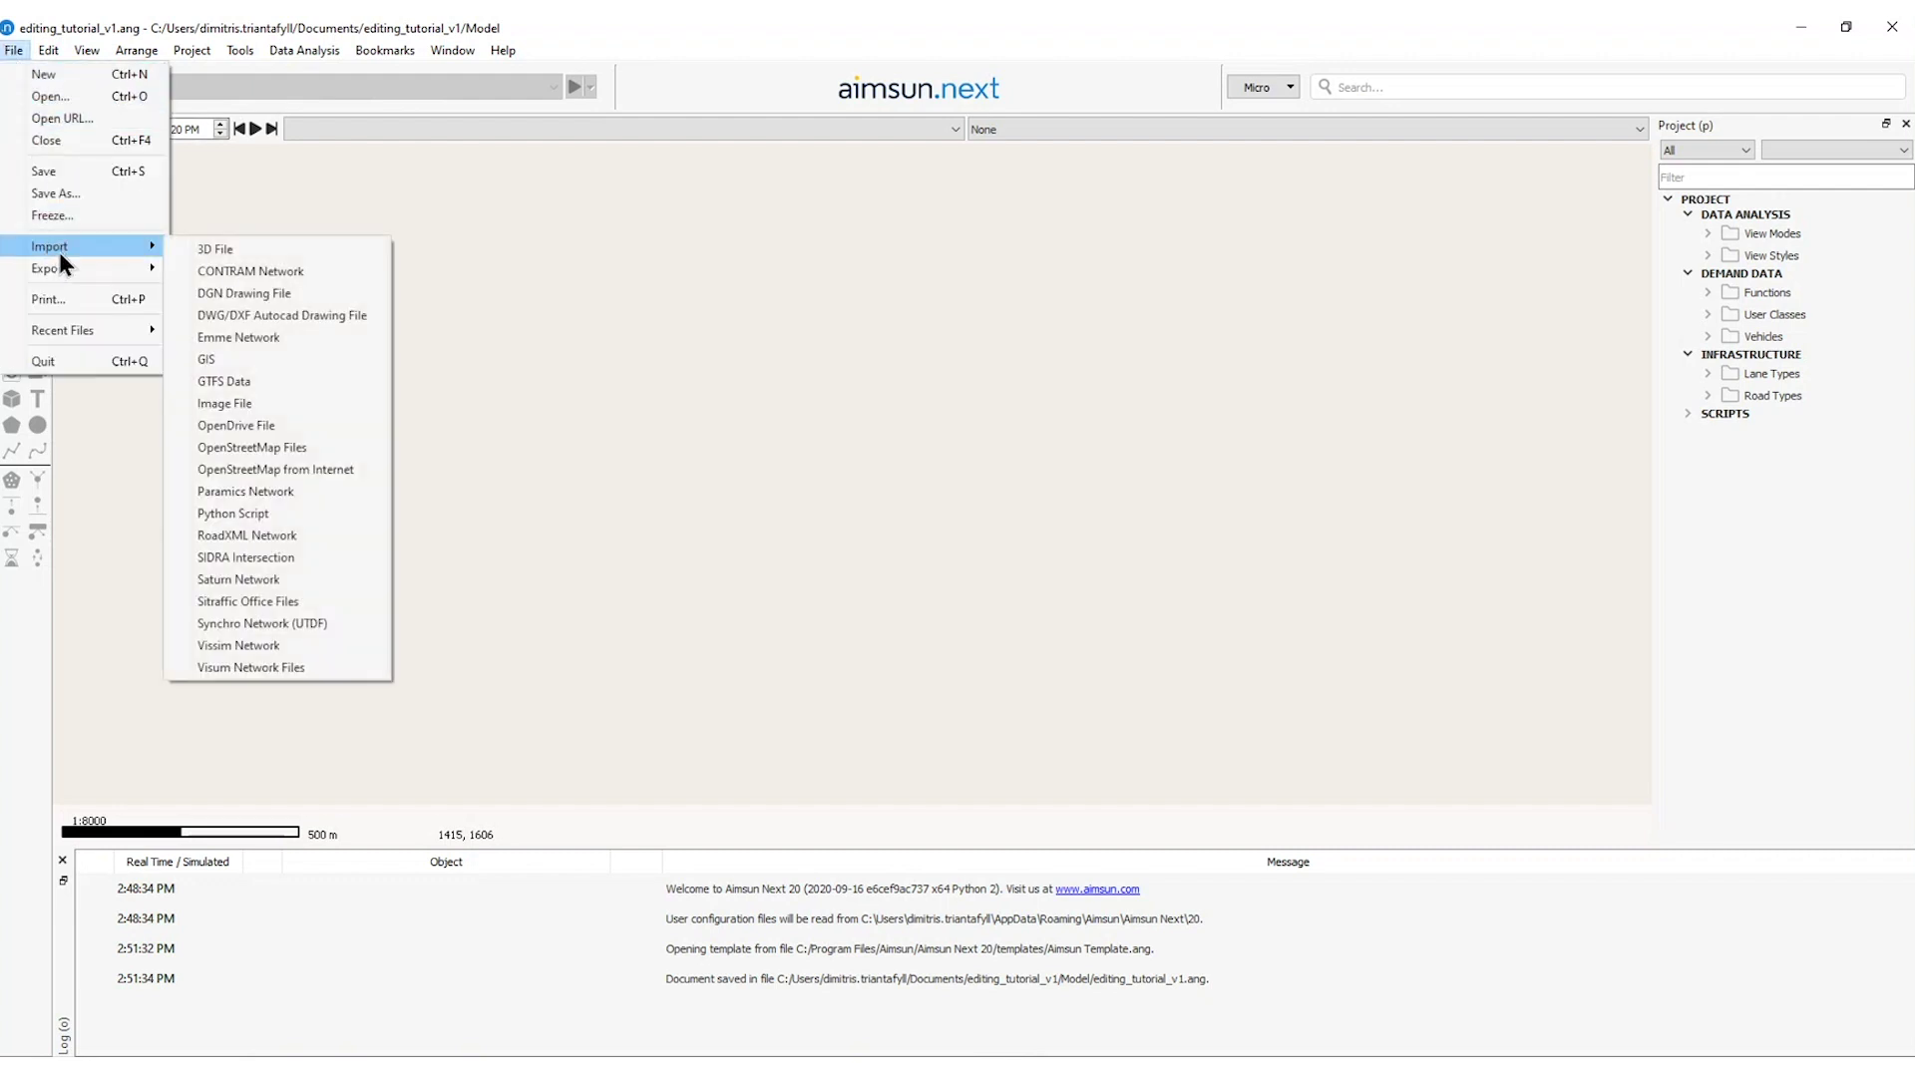
left_click(285, 448)
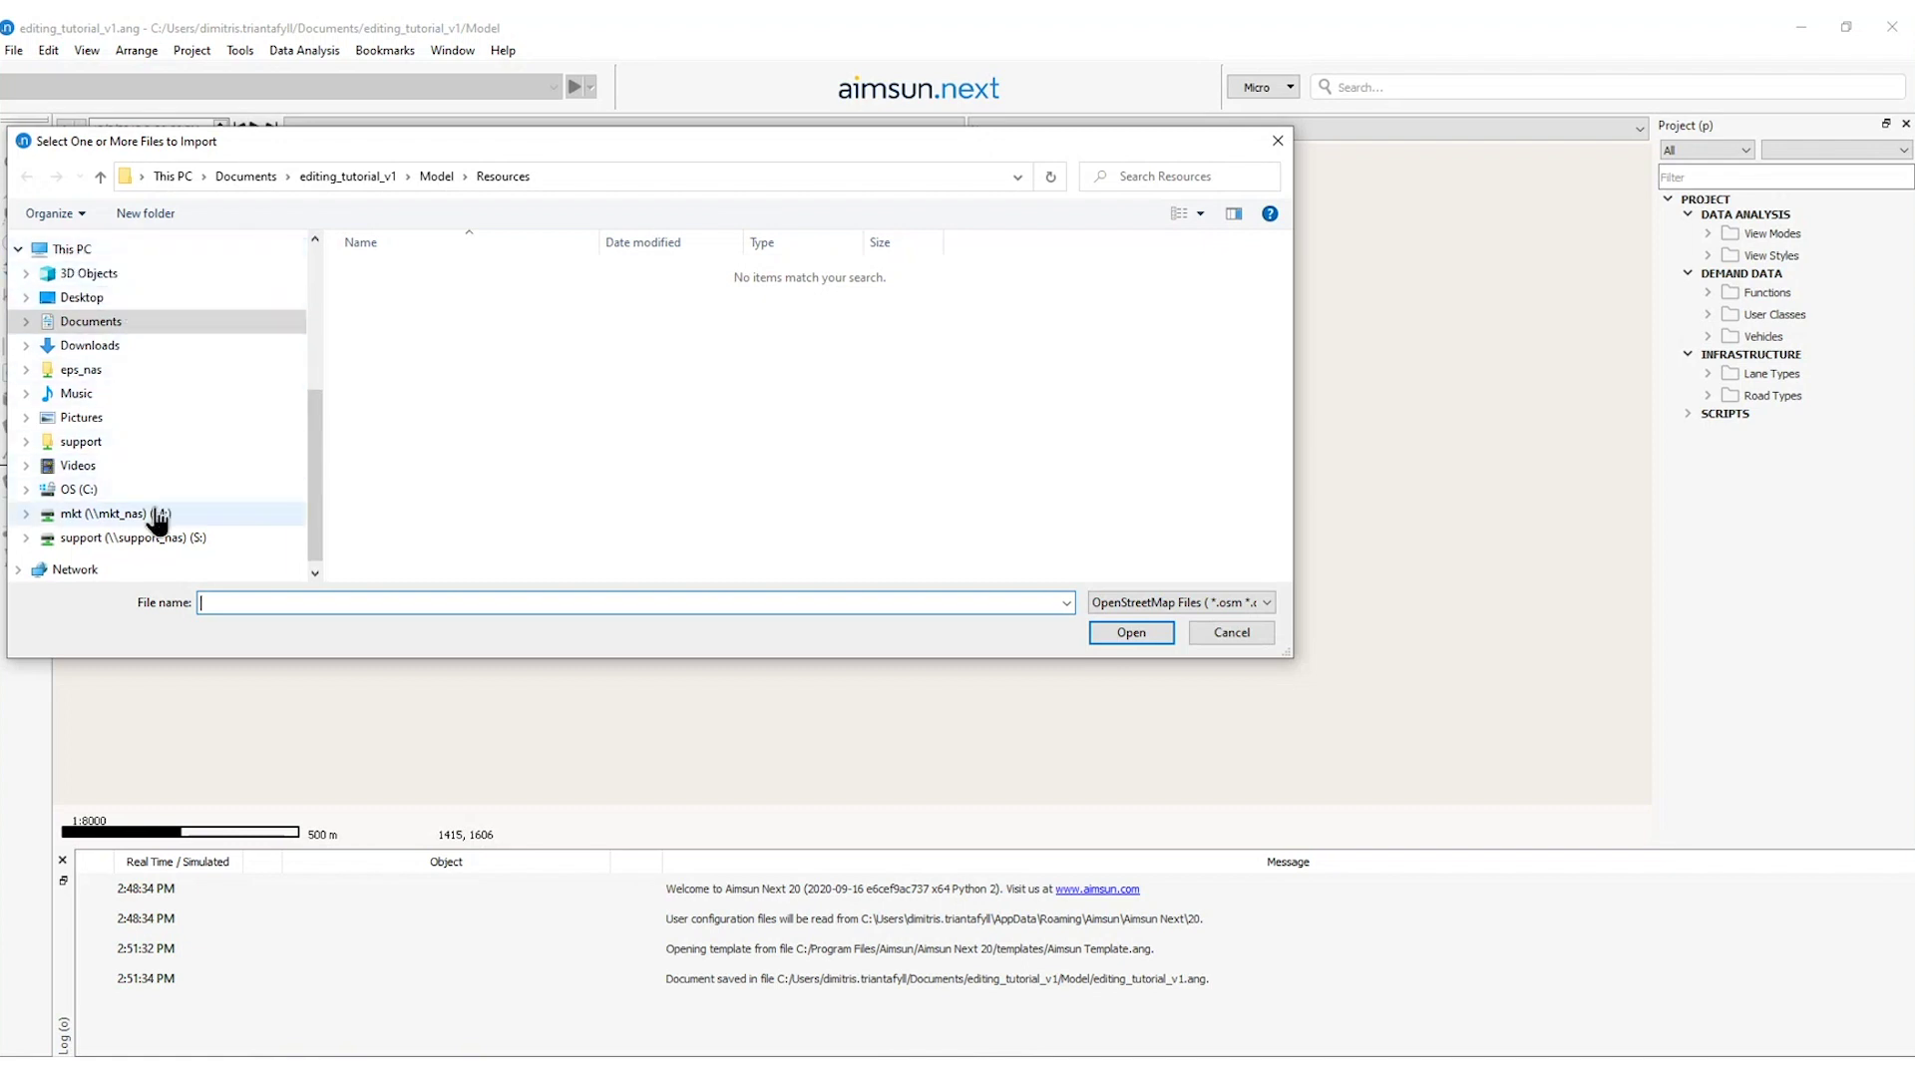
left_click(100, 249)
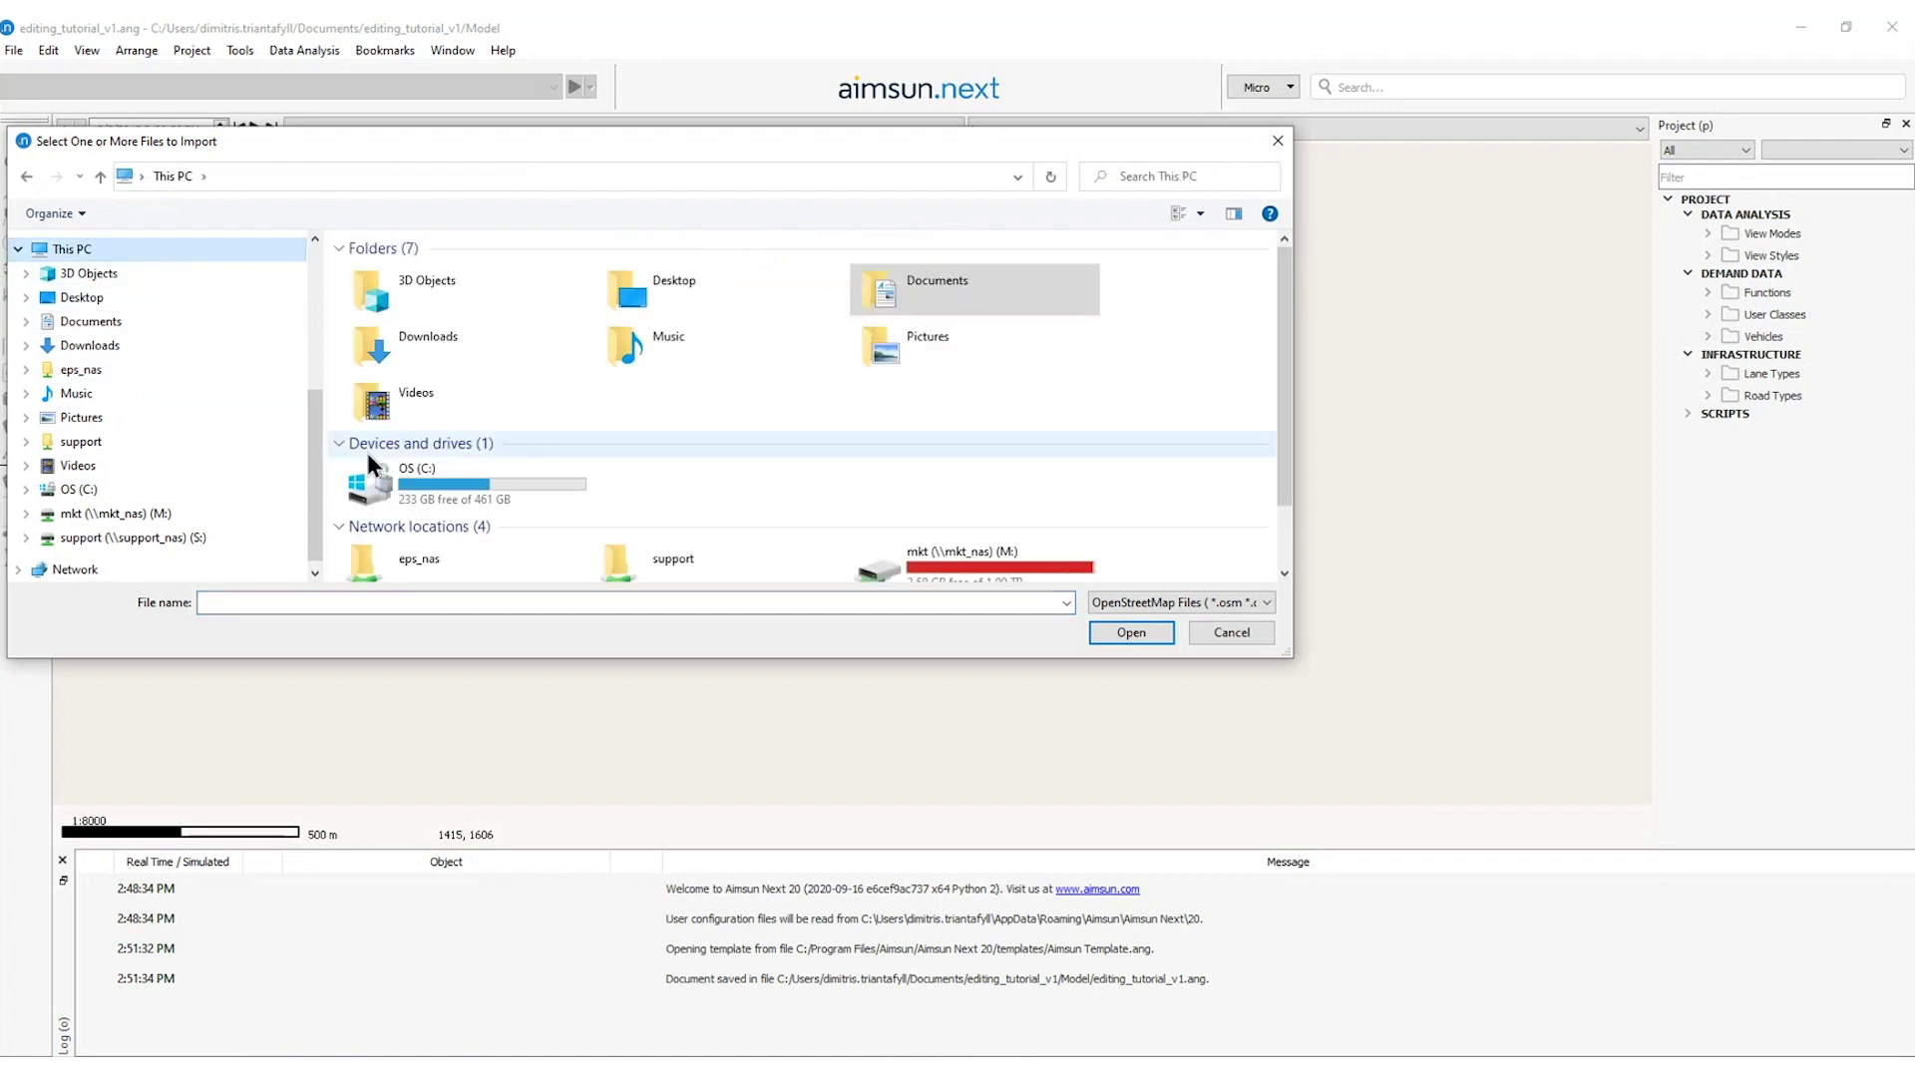
double_click(389, 478)
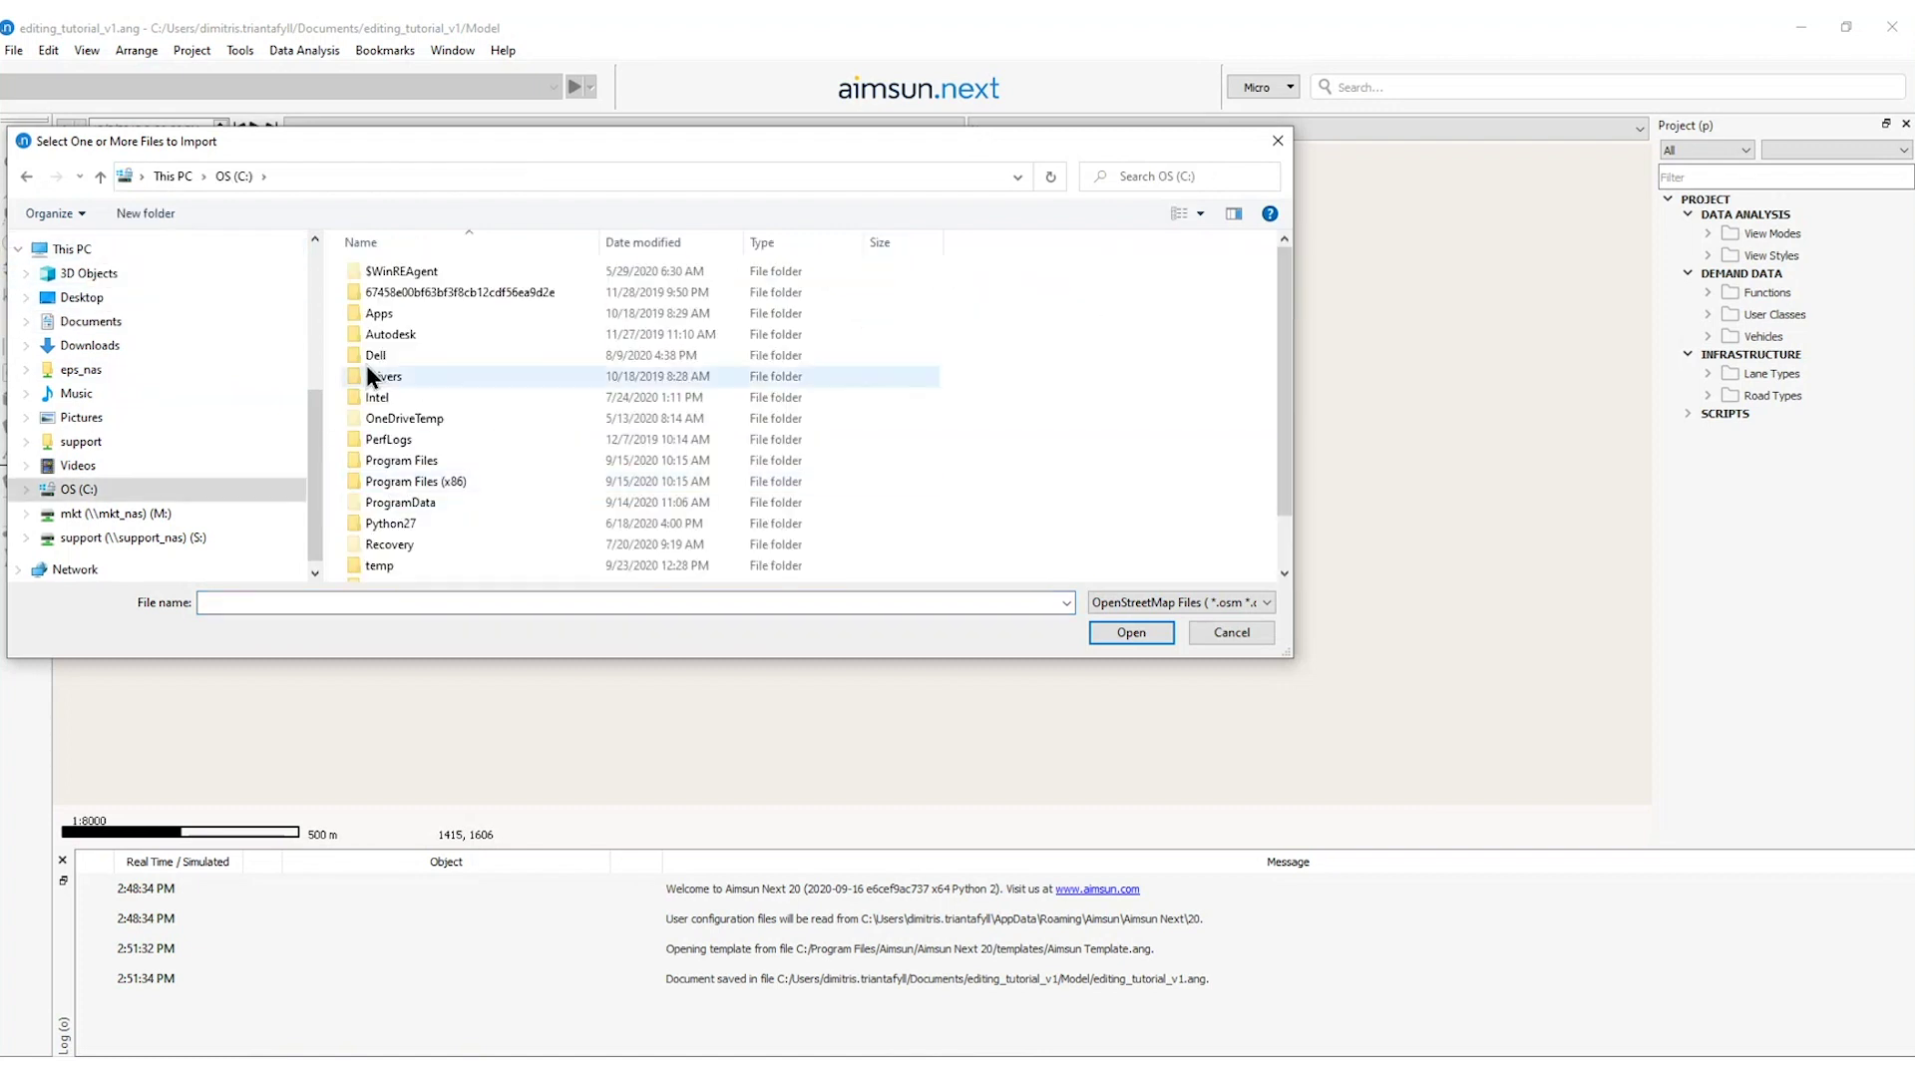
double_click(389, 460)
double_click(385, 293)
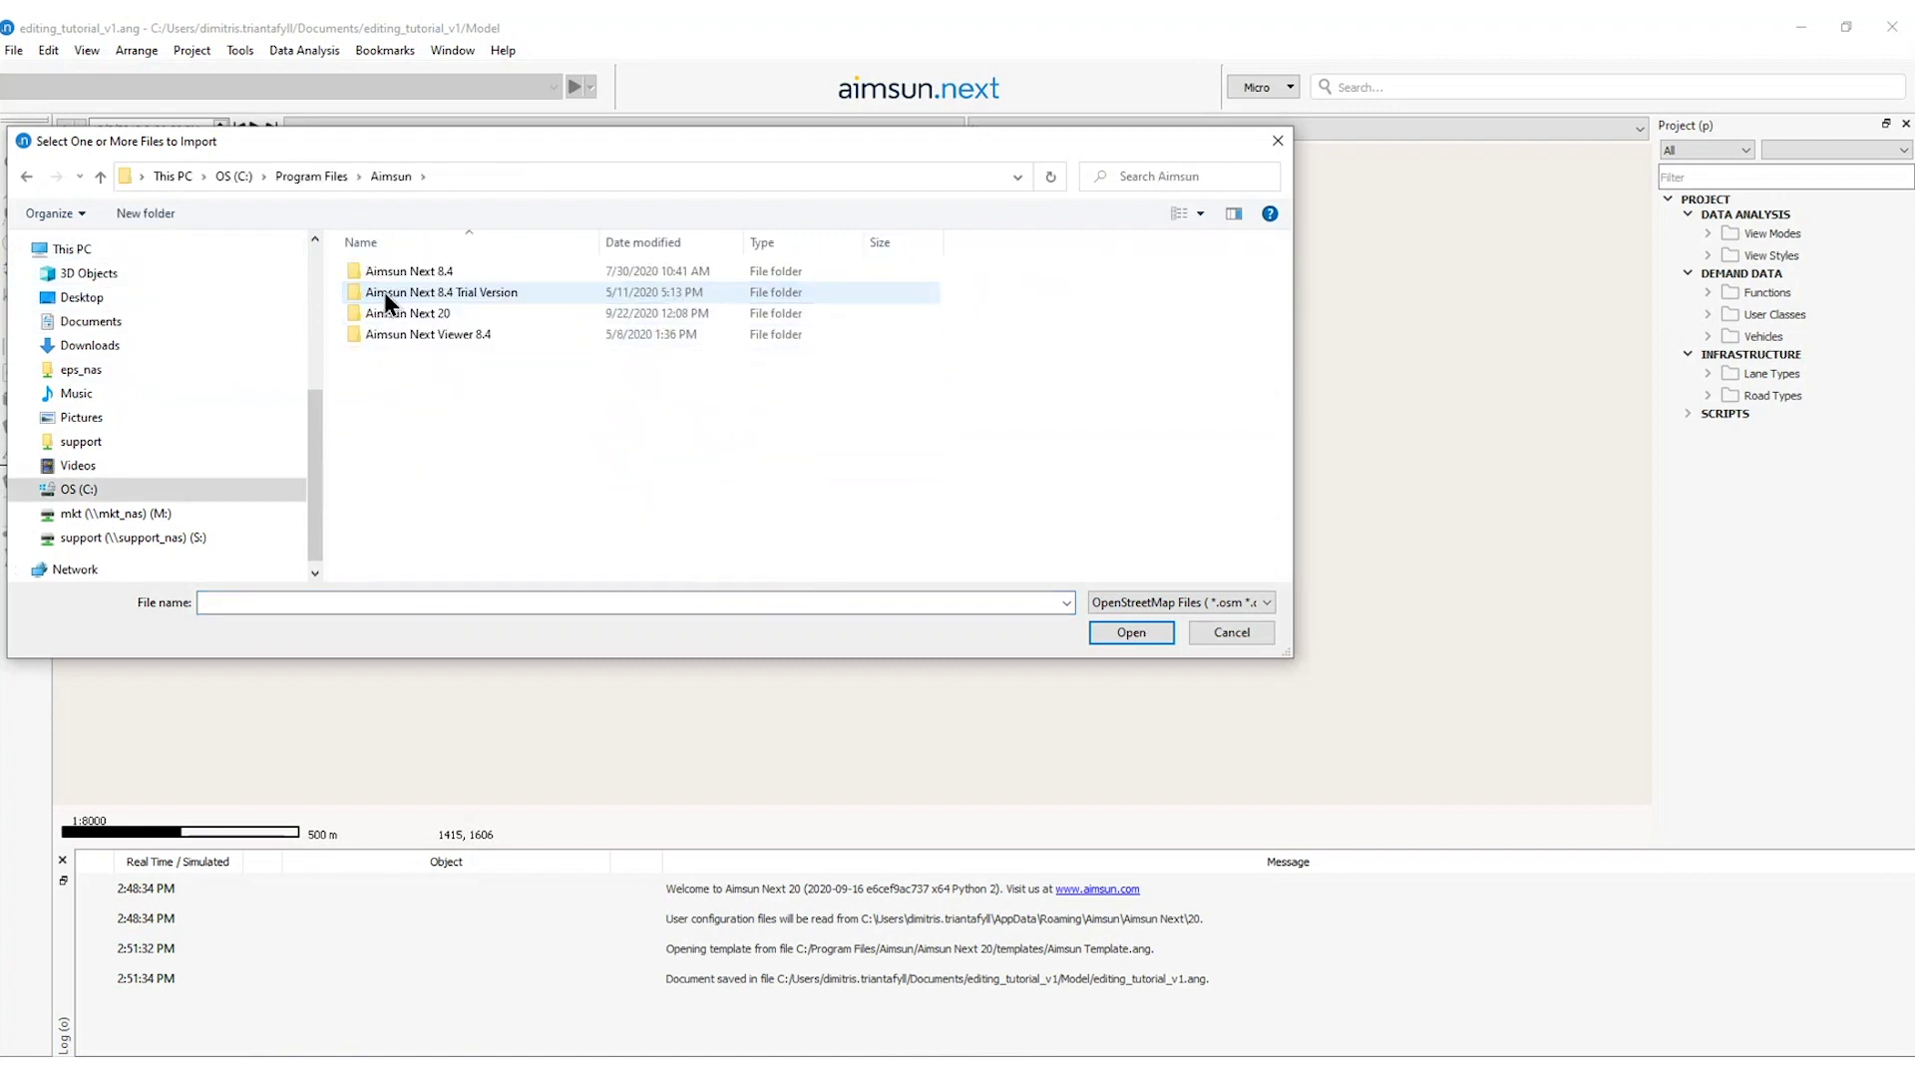
Go into Aimsun Next 20 > docs > tutorials > 1_Editing and select map.osm
left_click(401, 316)
double_click(399, 308)
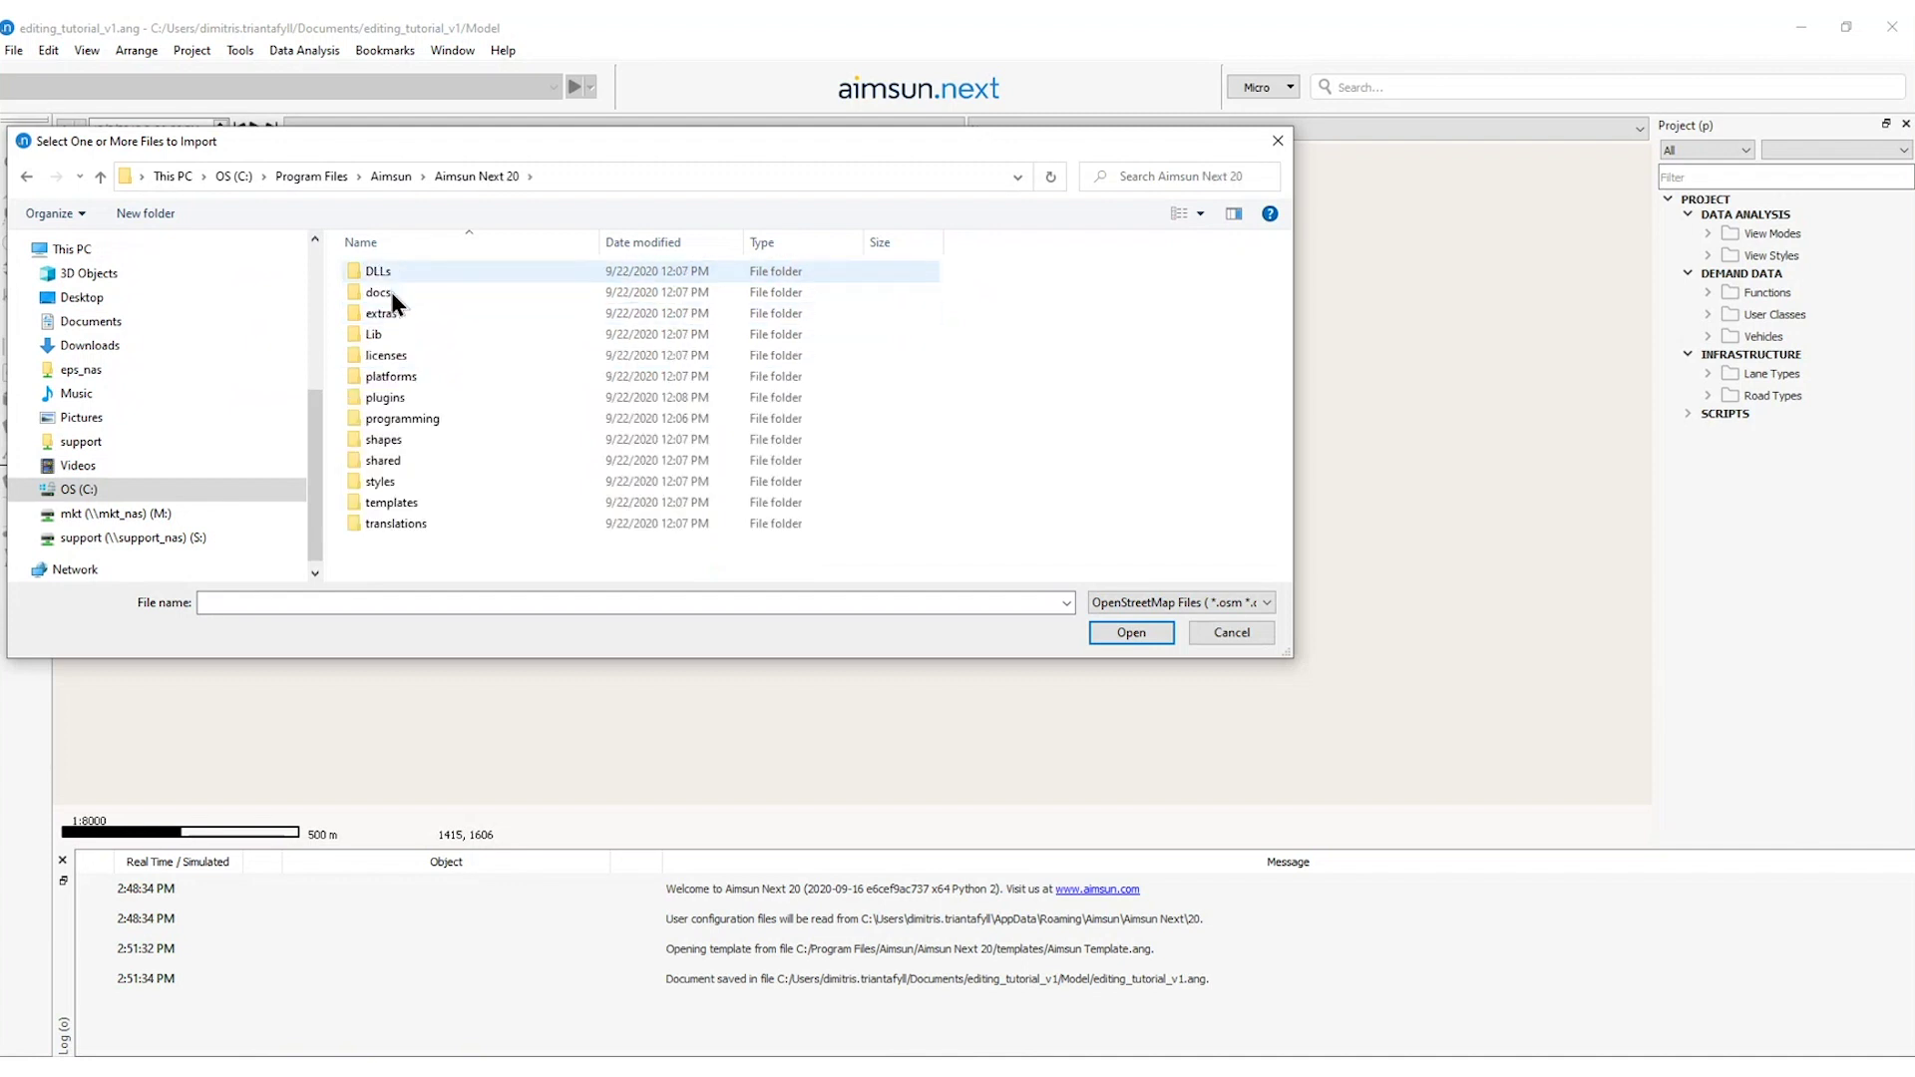
double_click(391, 296)
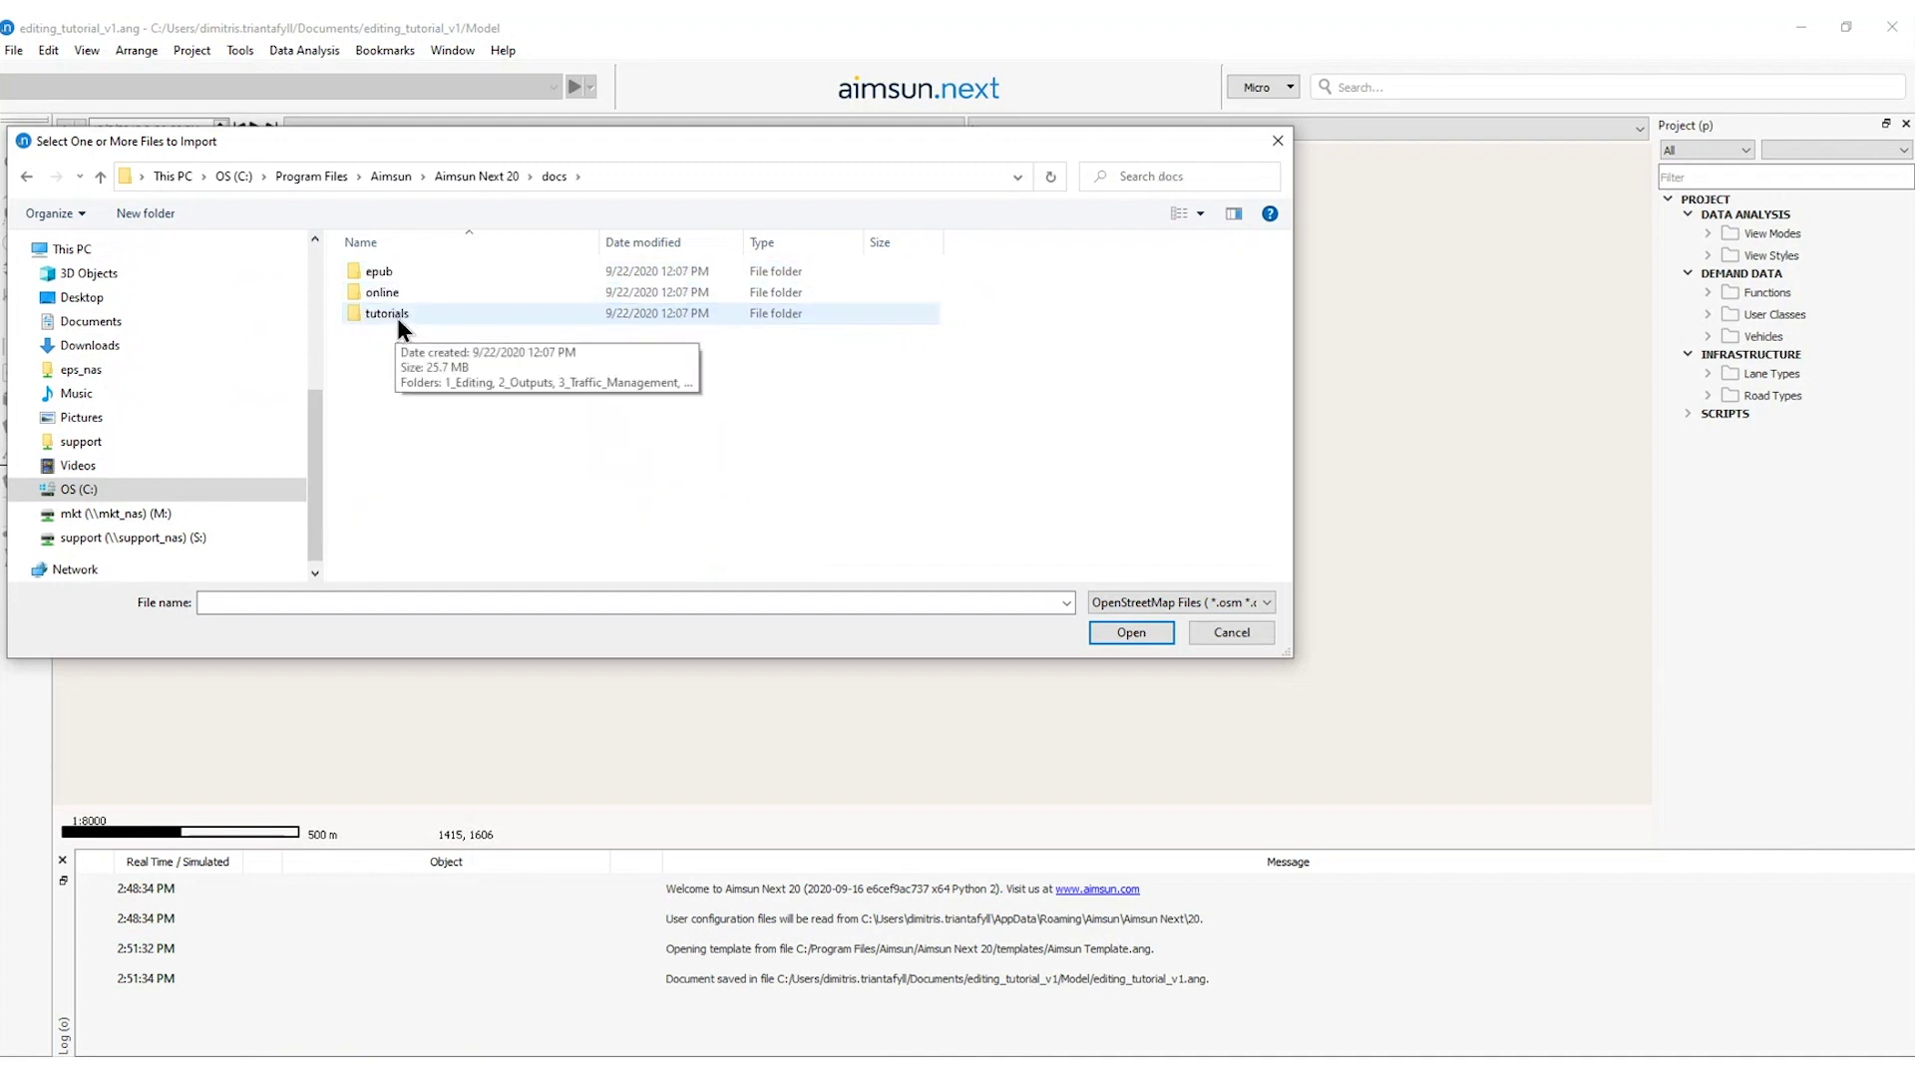
double_click(397, 317)
double_click(395, 272)
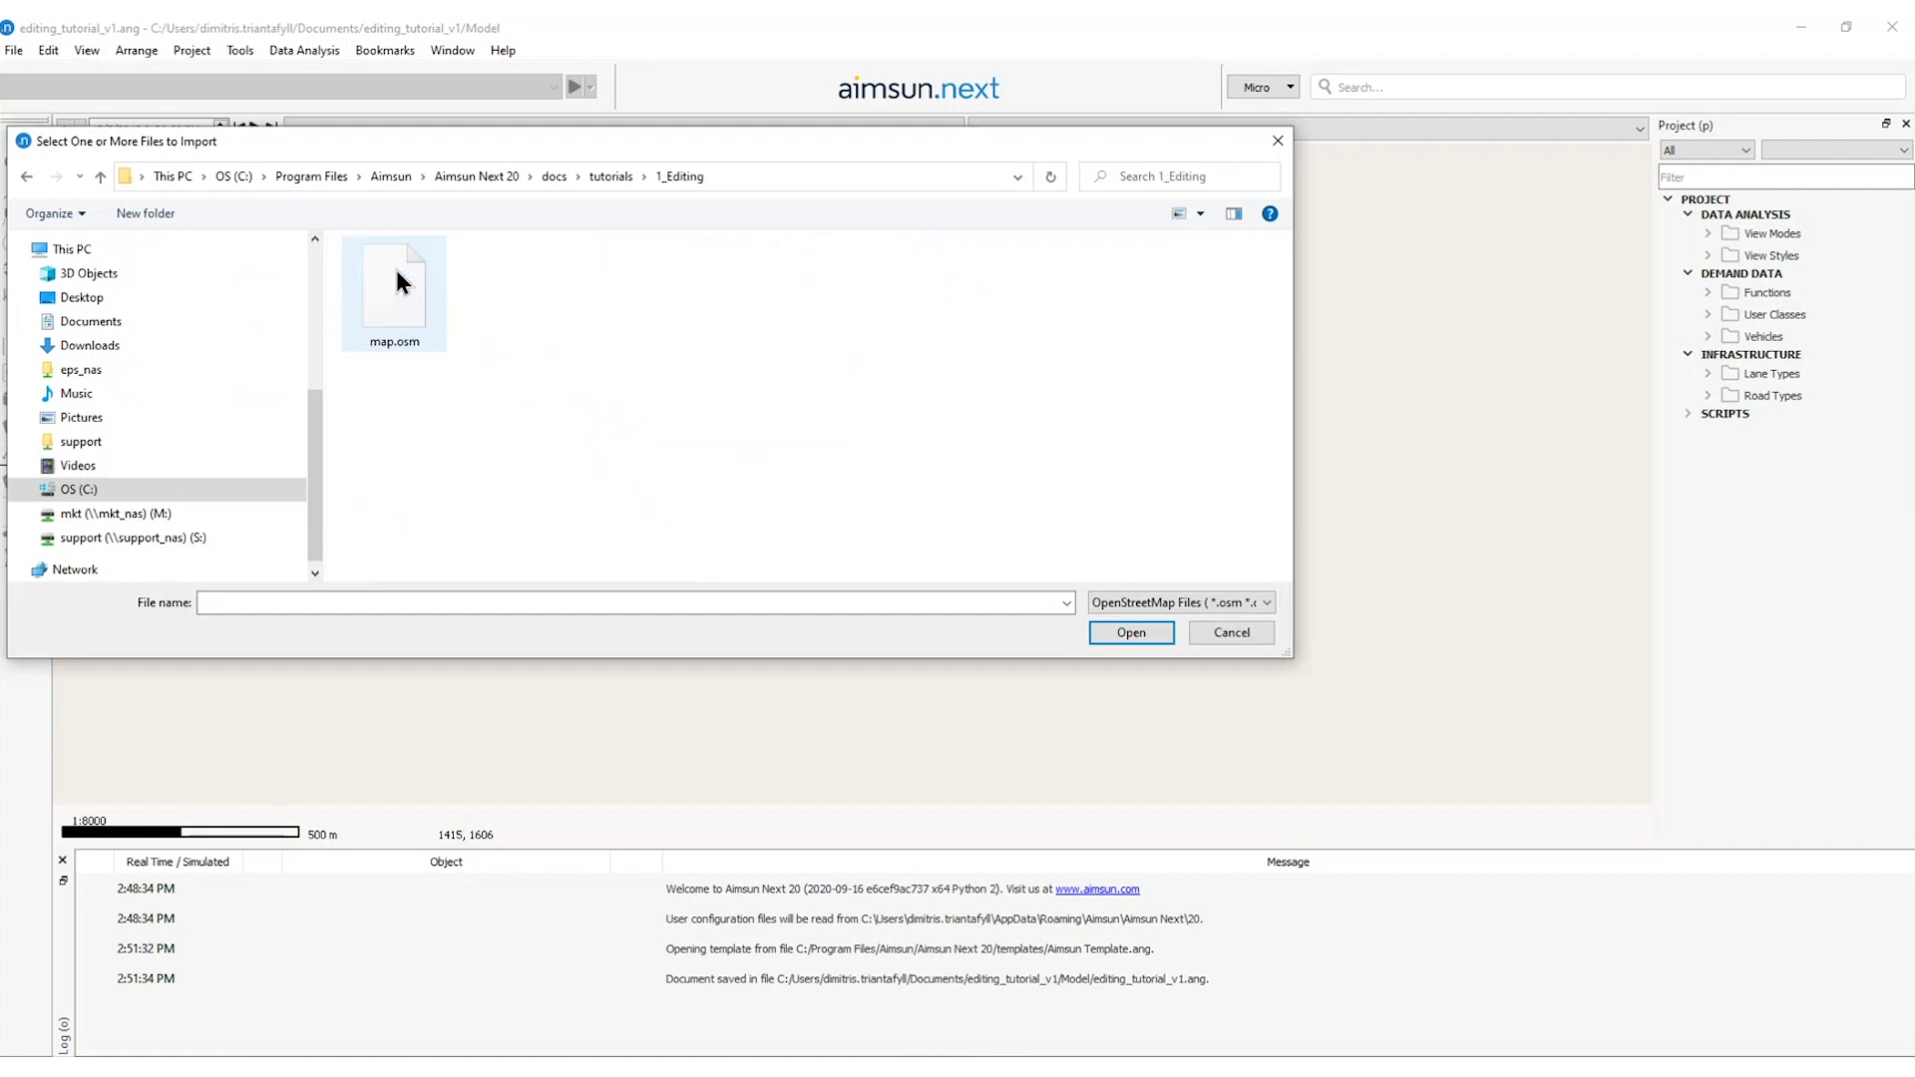
left_click(409, 320)
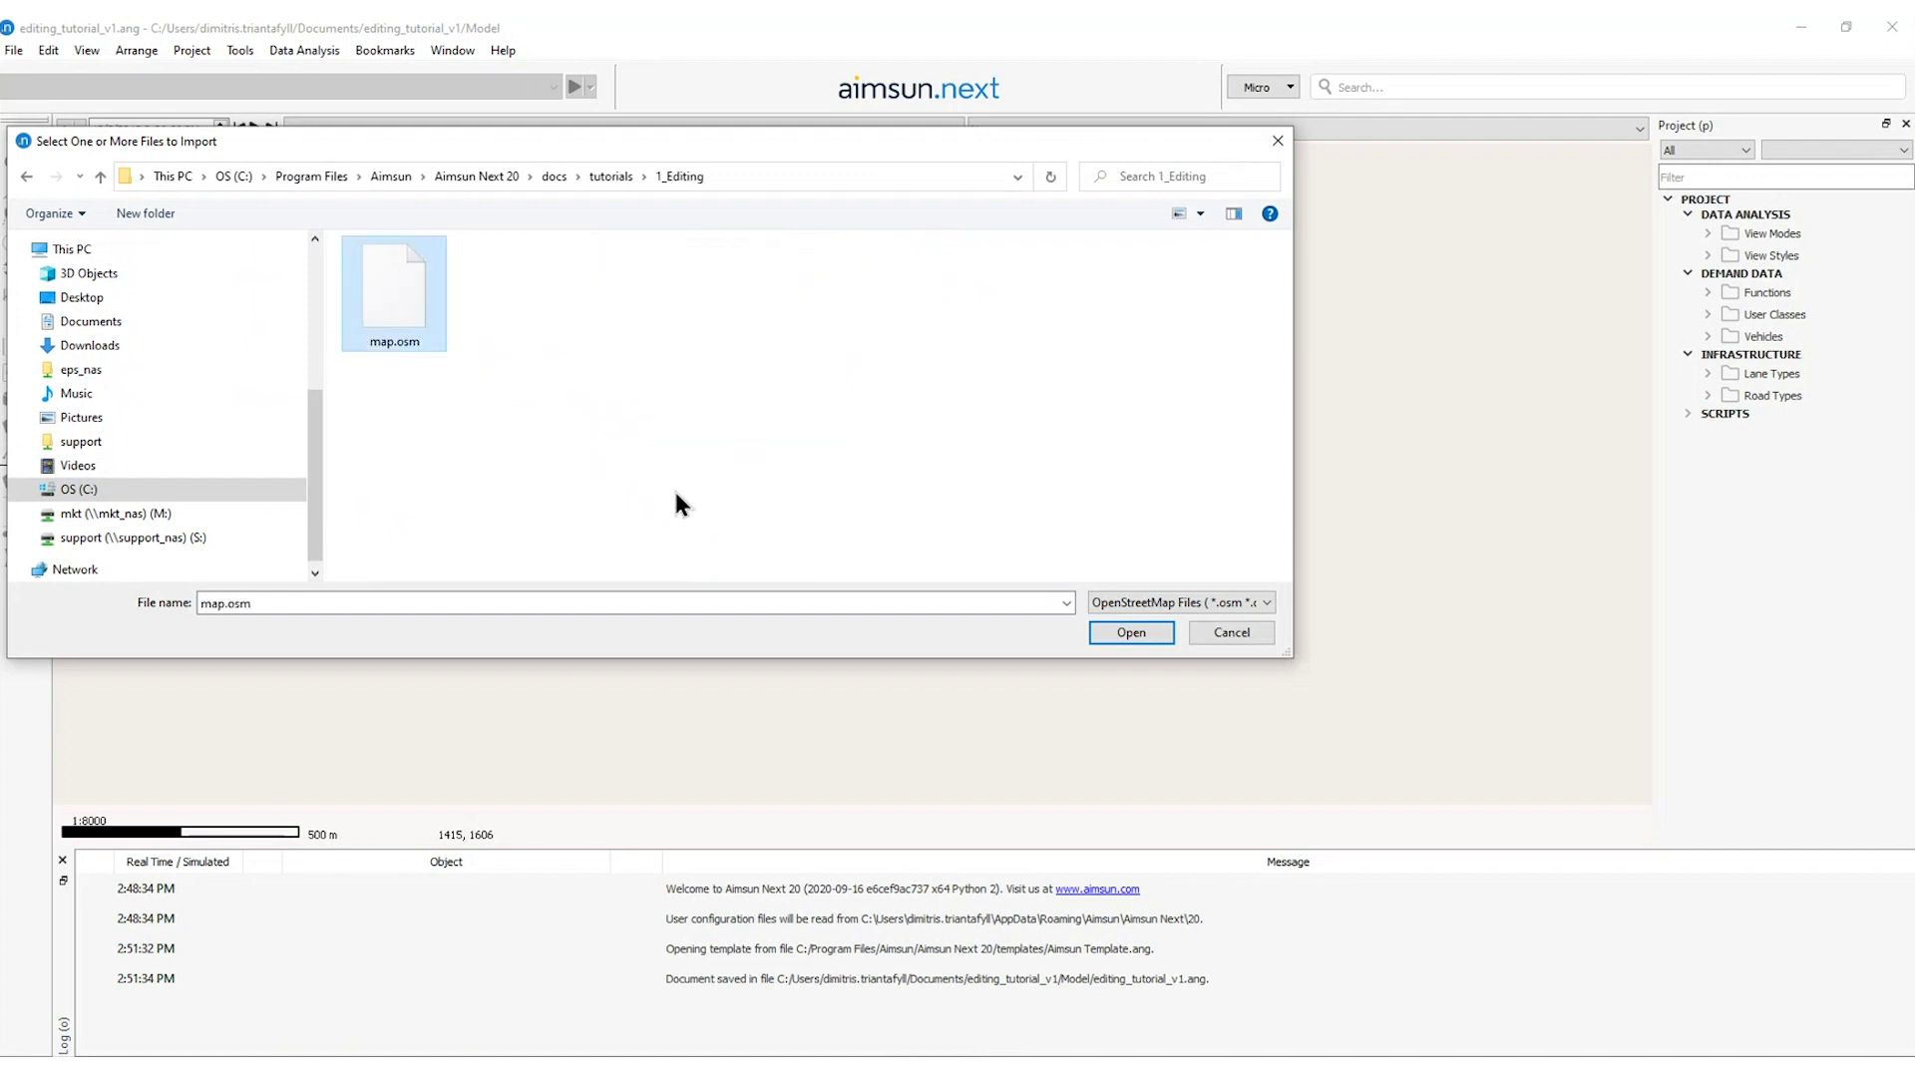
Open map.osm and set Import Roads to No
left_click(1121, 631)
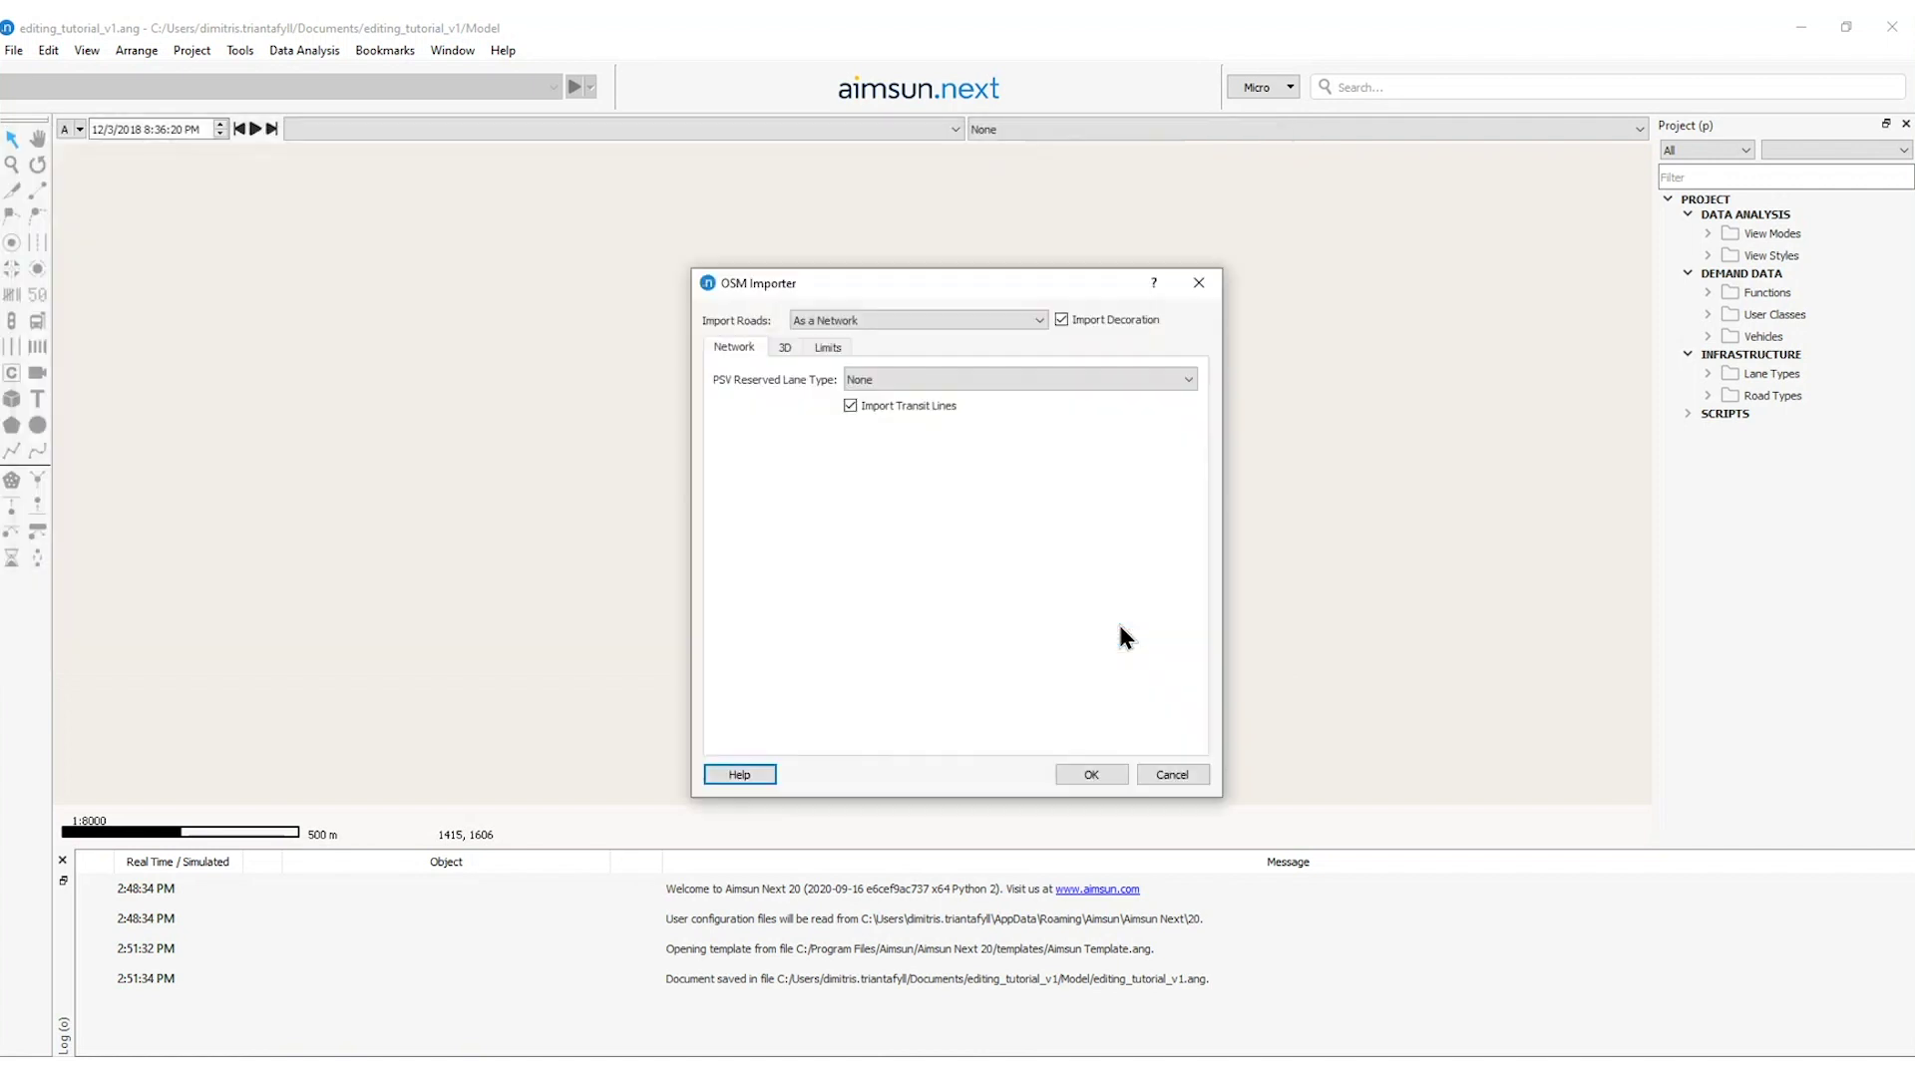
left_click(810, 320)
left_click(818, 319)
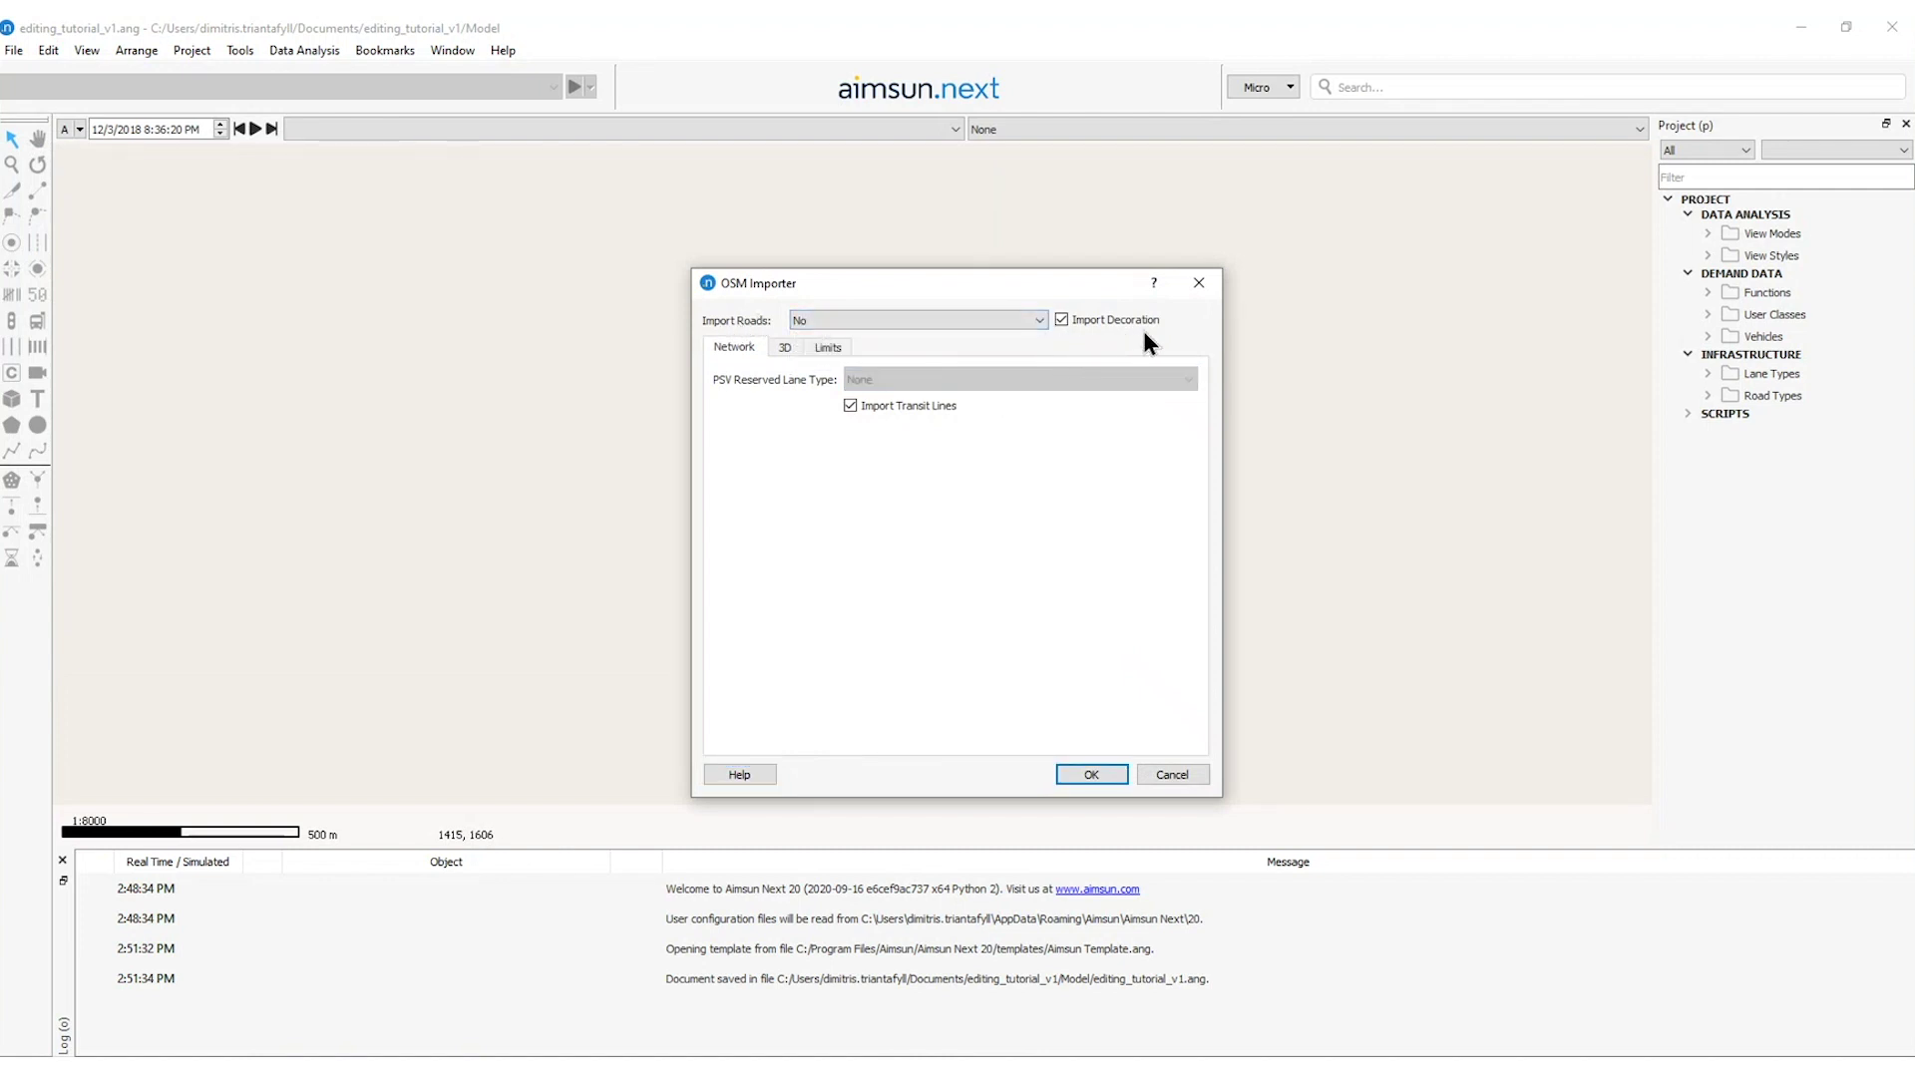
Create 3D blocks with average height 20, deviation 10, landuse textures, and run the import
left_click(784, 349)
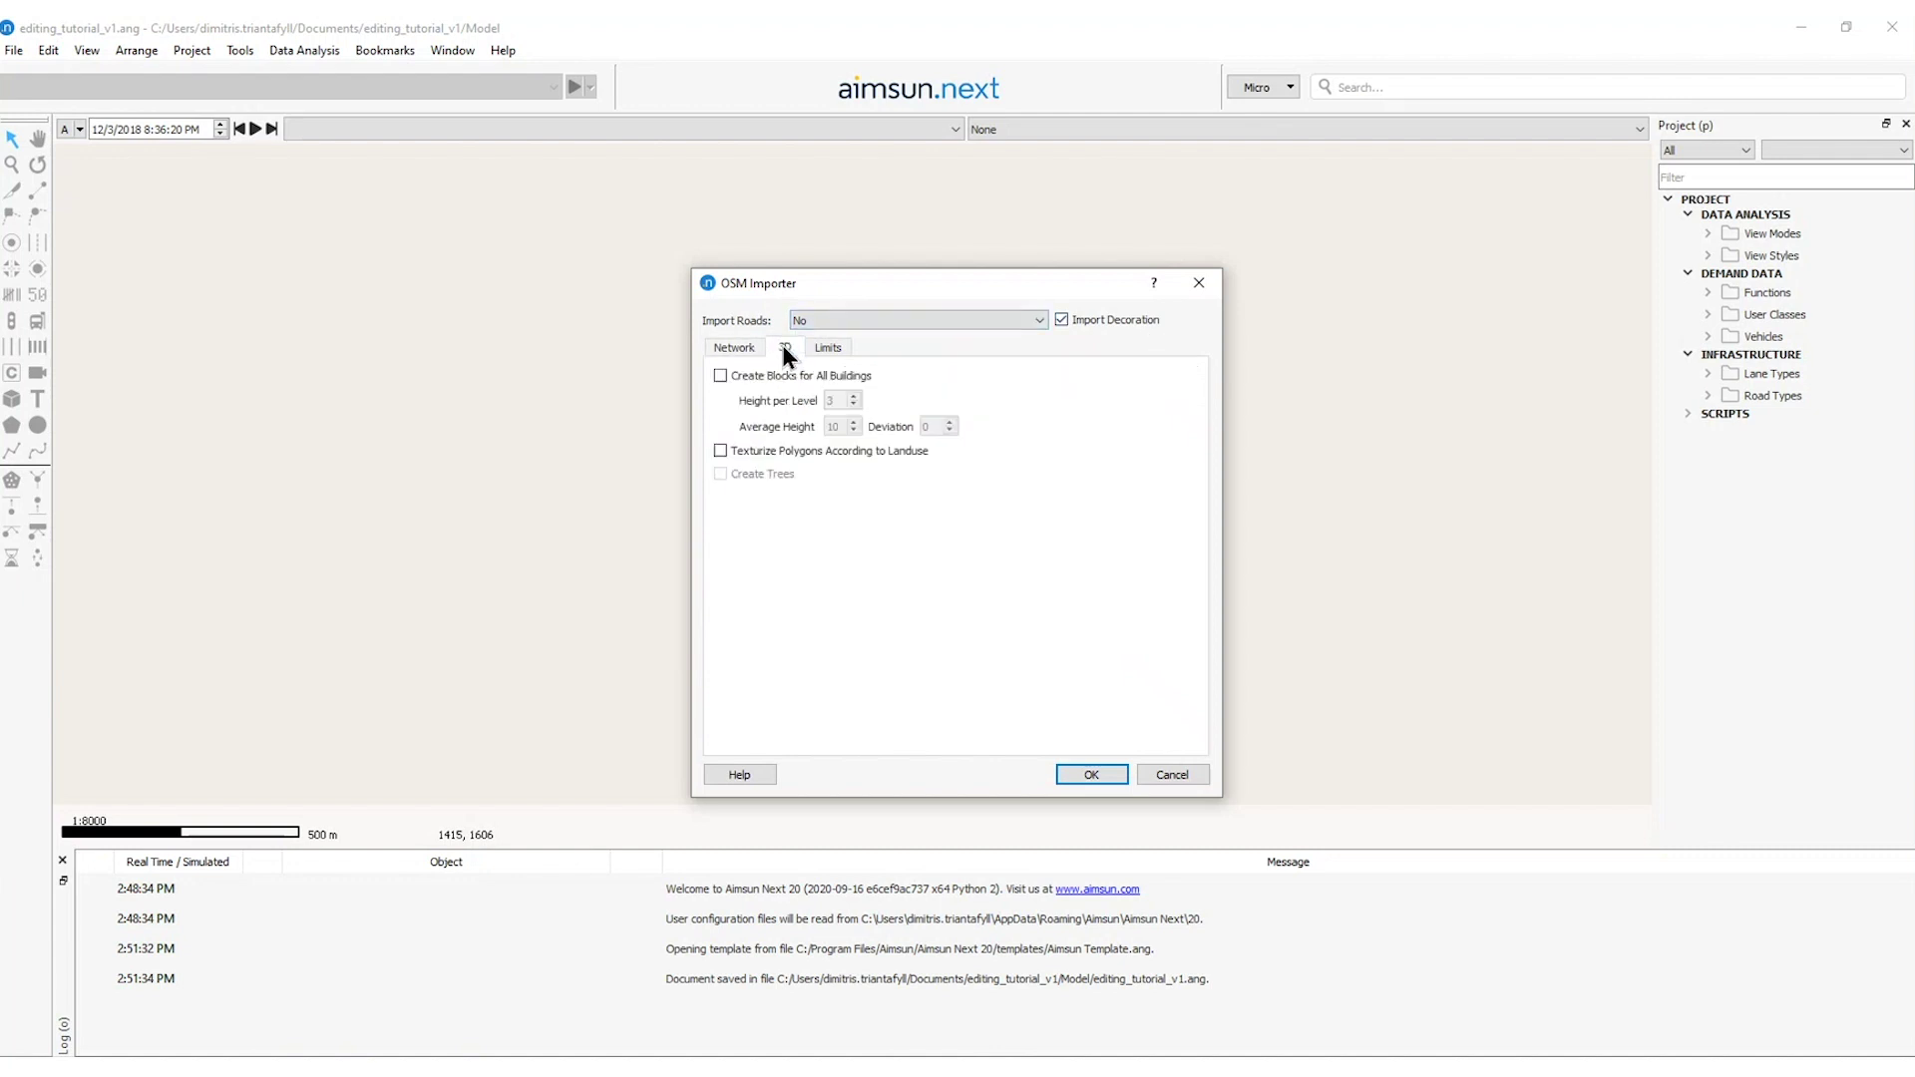
left_click(719, 376)
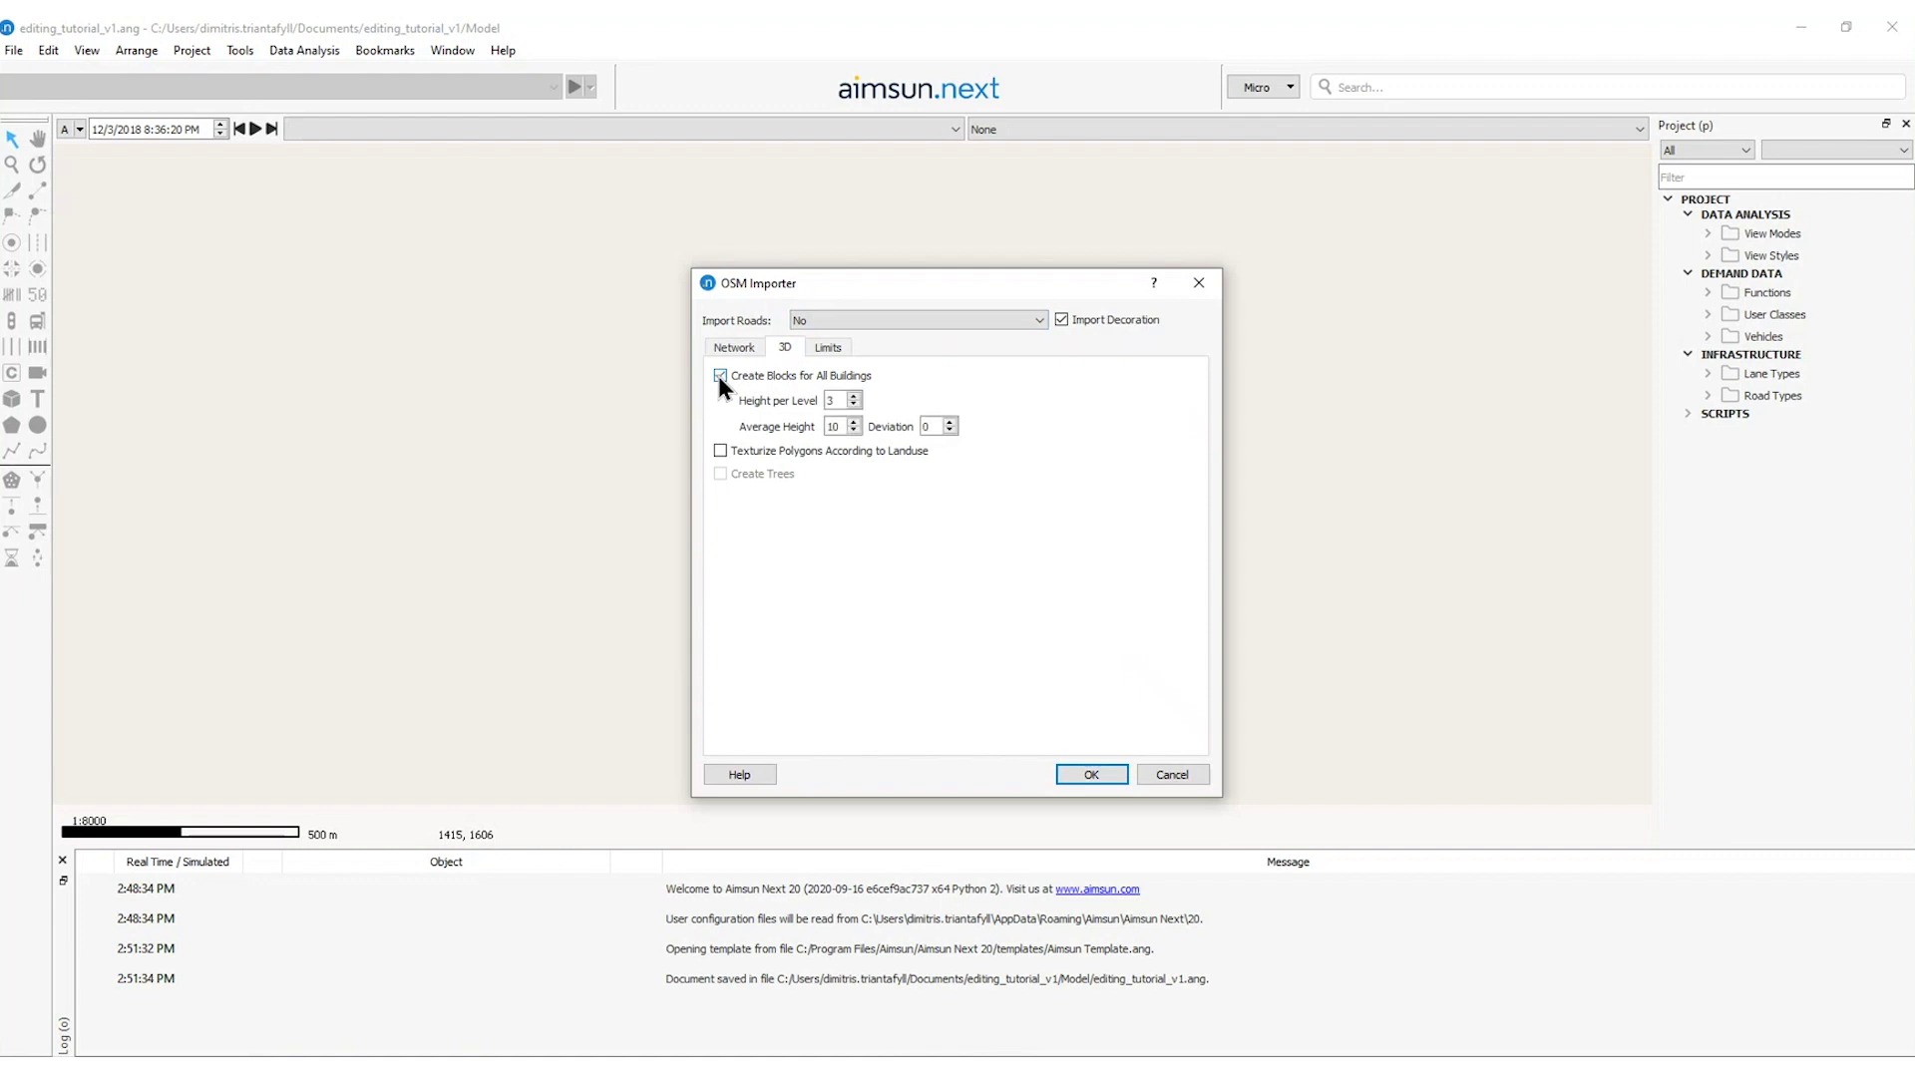
double_click(840, 424)
type("20")
double_click(931, 426)
type("10")
left_click(720, 451)
left_click(1089, 776)
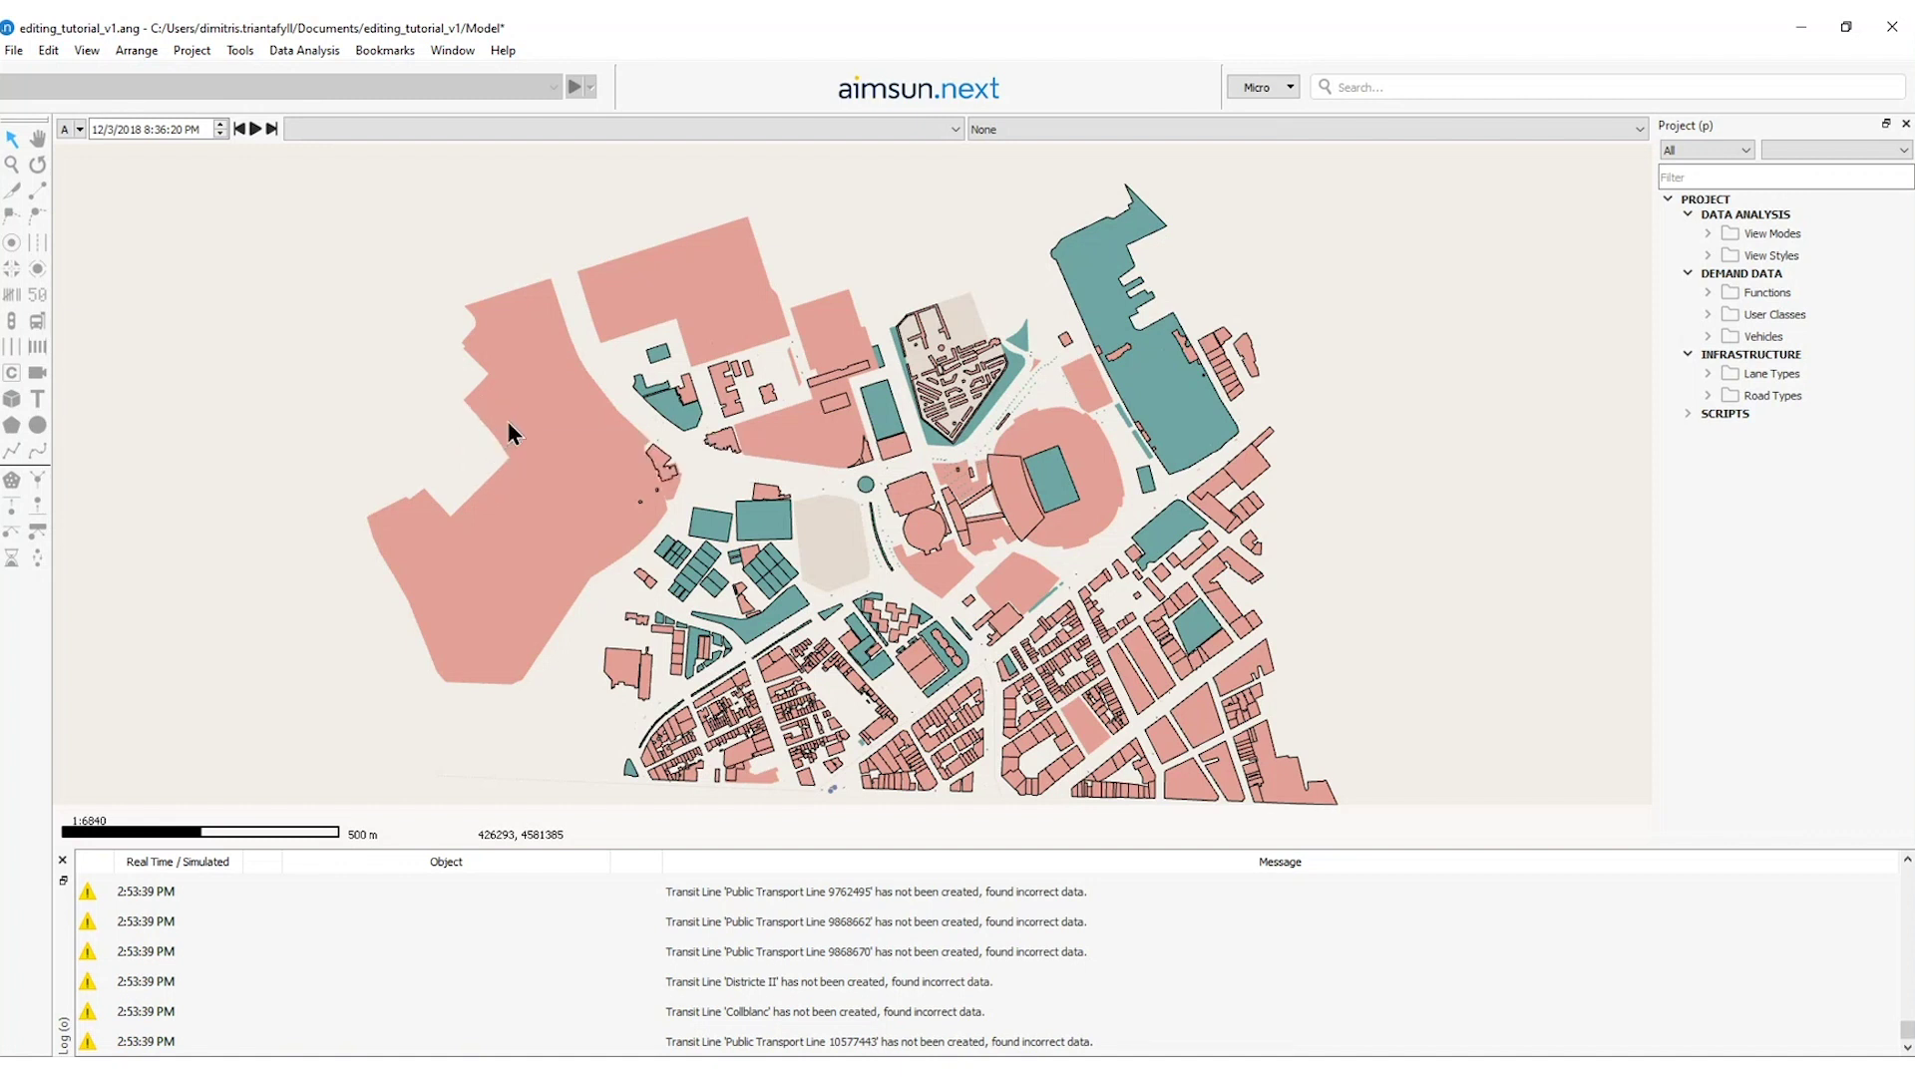
left_click(89, 51)
left_click(115, 84)
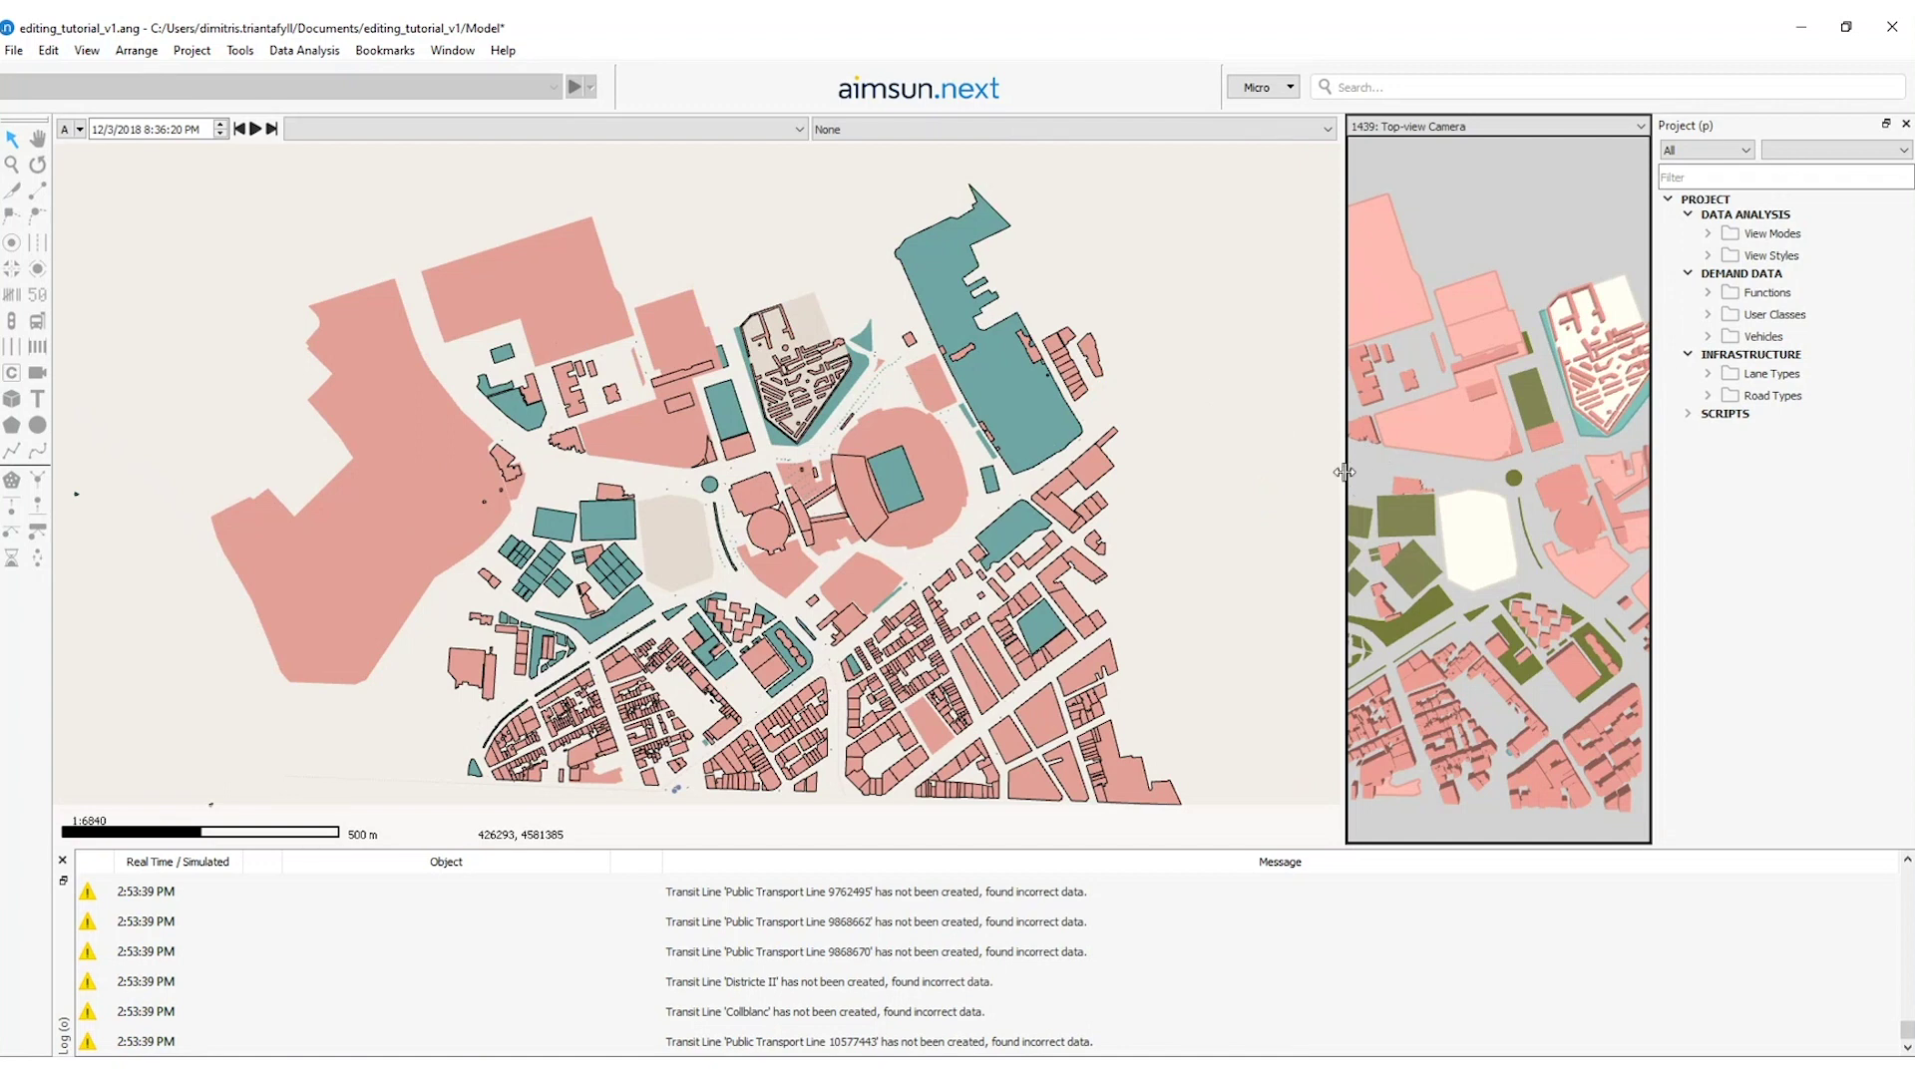
left_click_drag(1346, 475, 1252, 482)
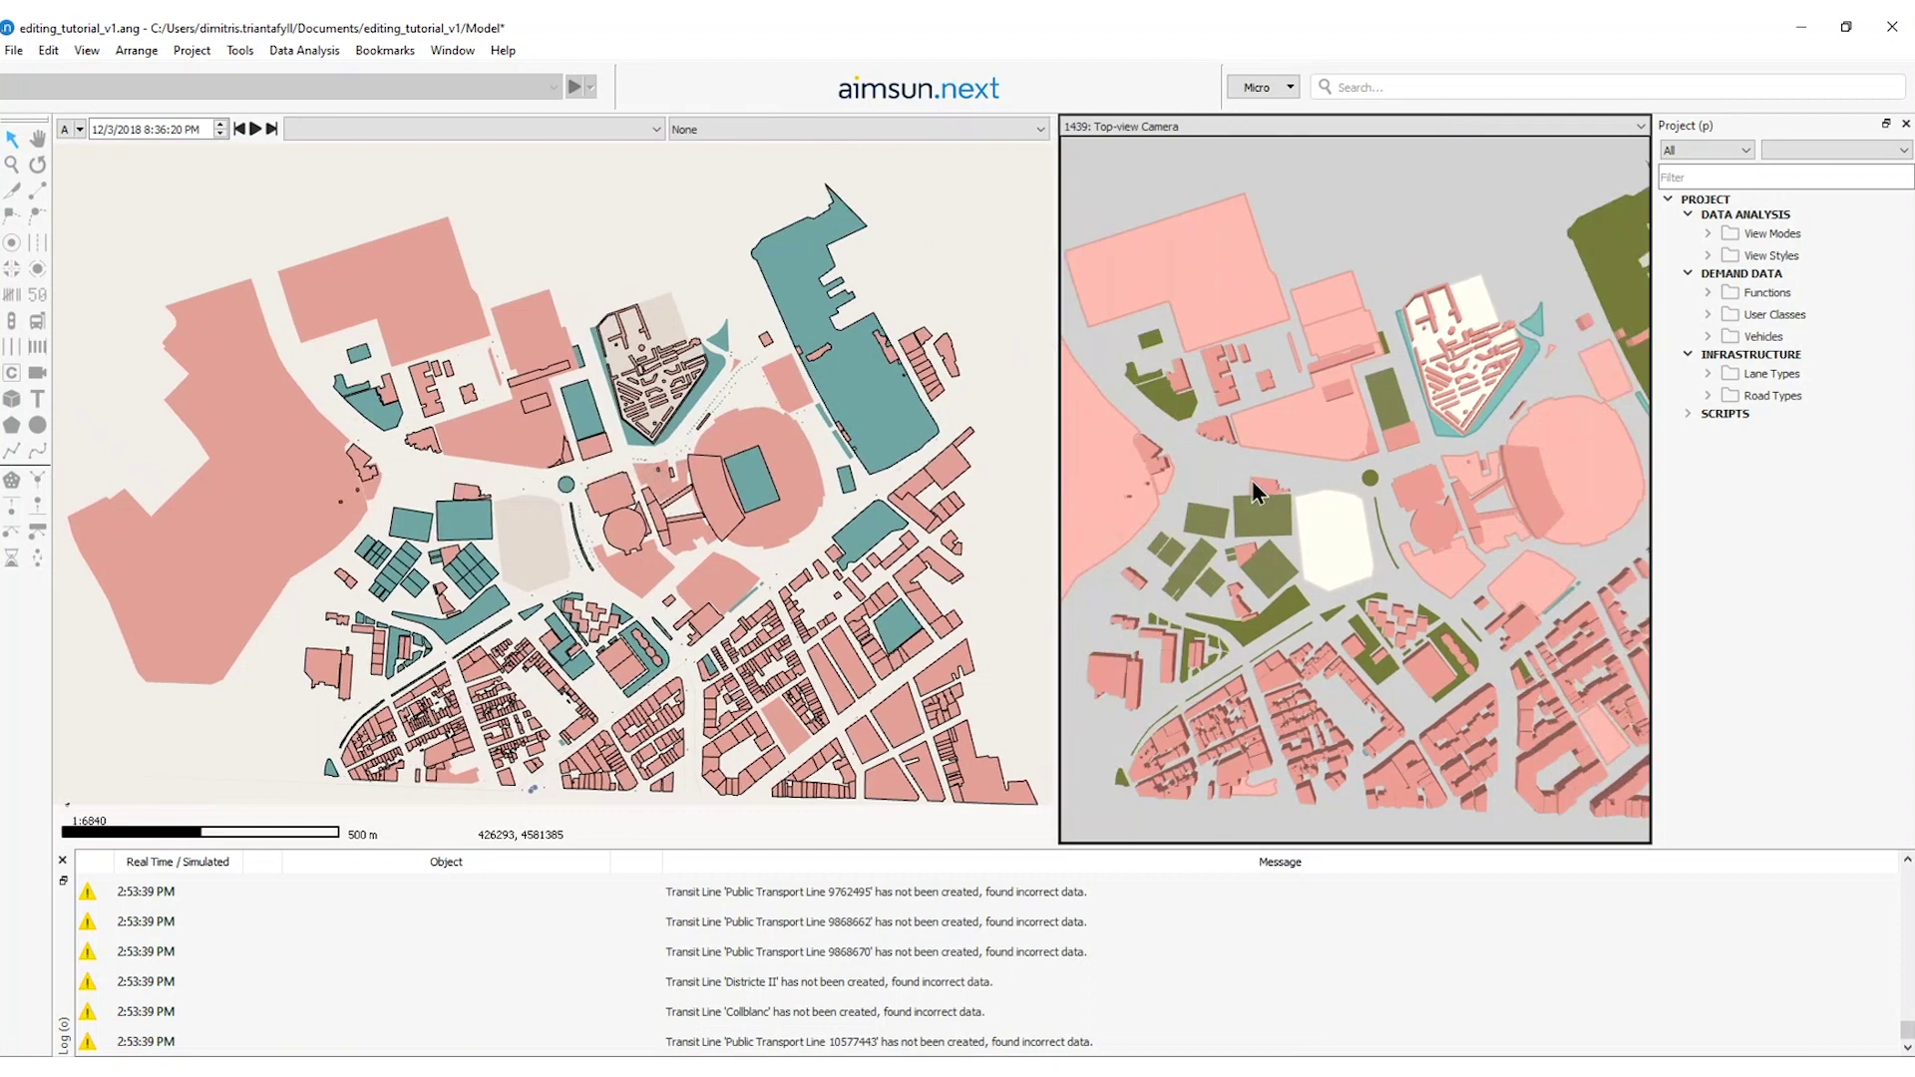
left_click(1229, 124)
left_click(1211, 149)
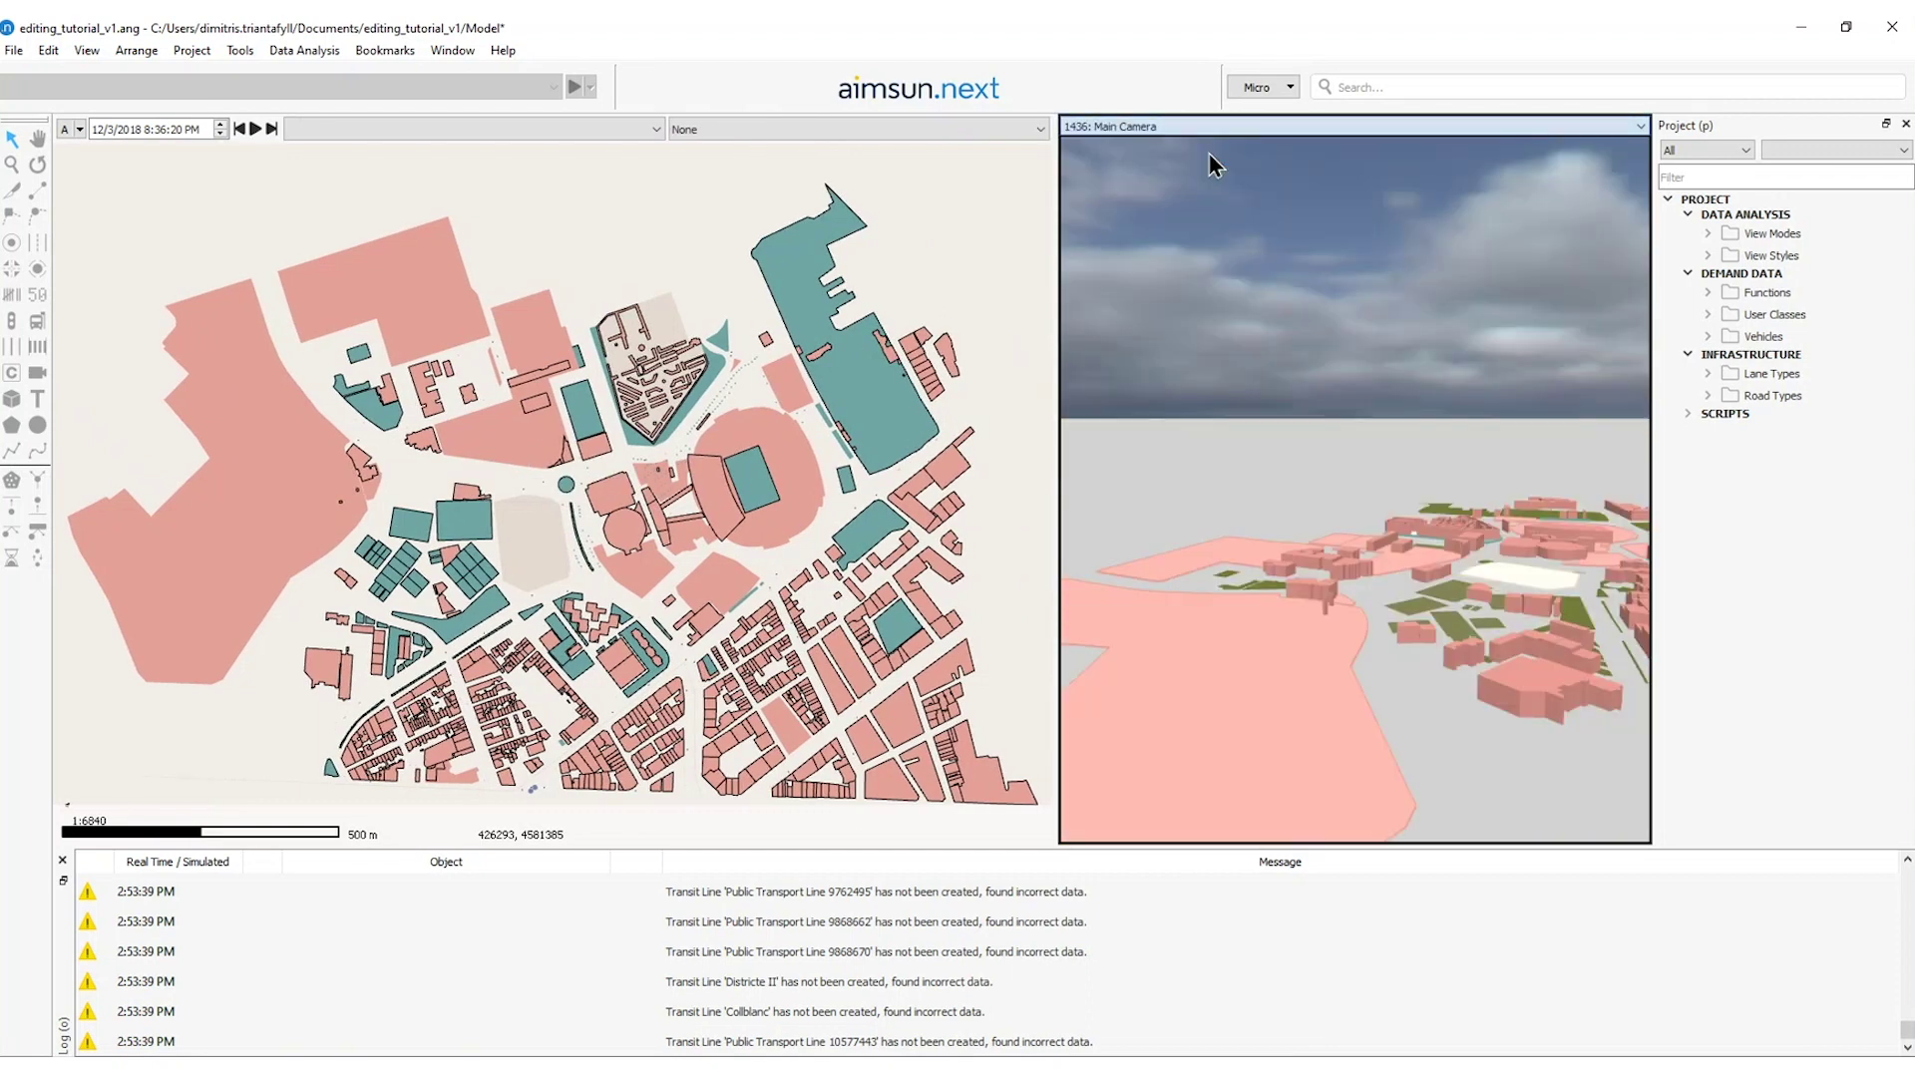
left_click_drag(1253, 600, 1492, 702)
right_click(1169, 403)
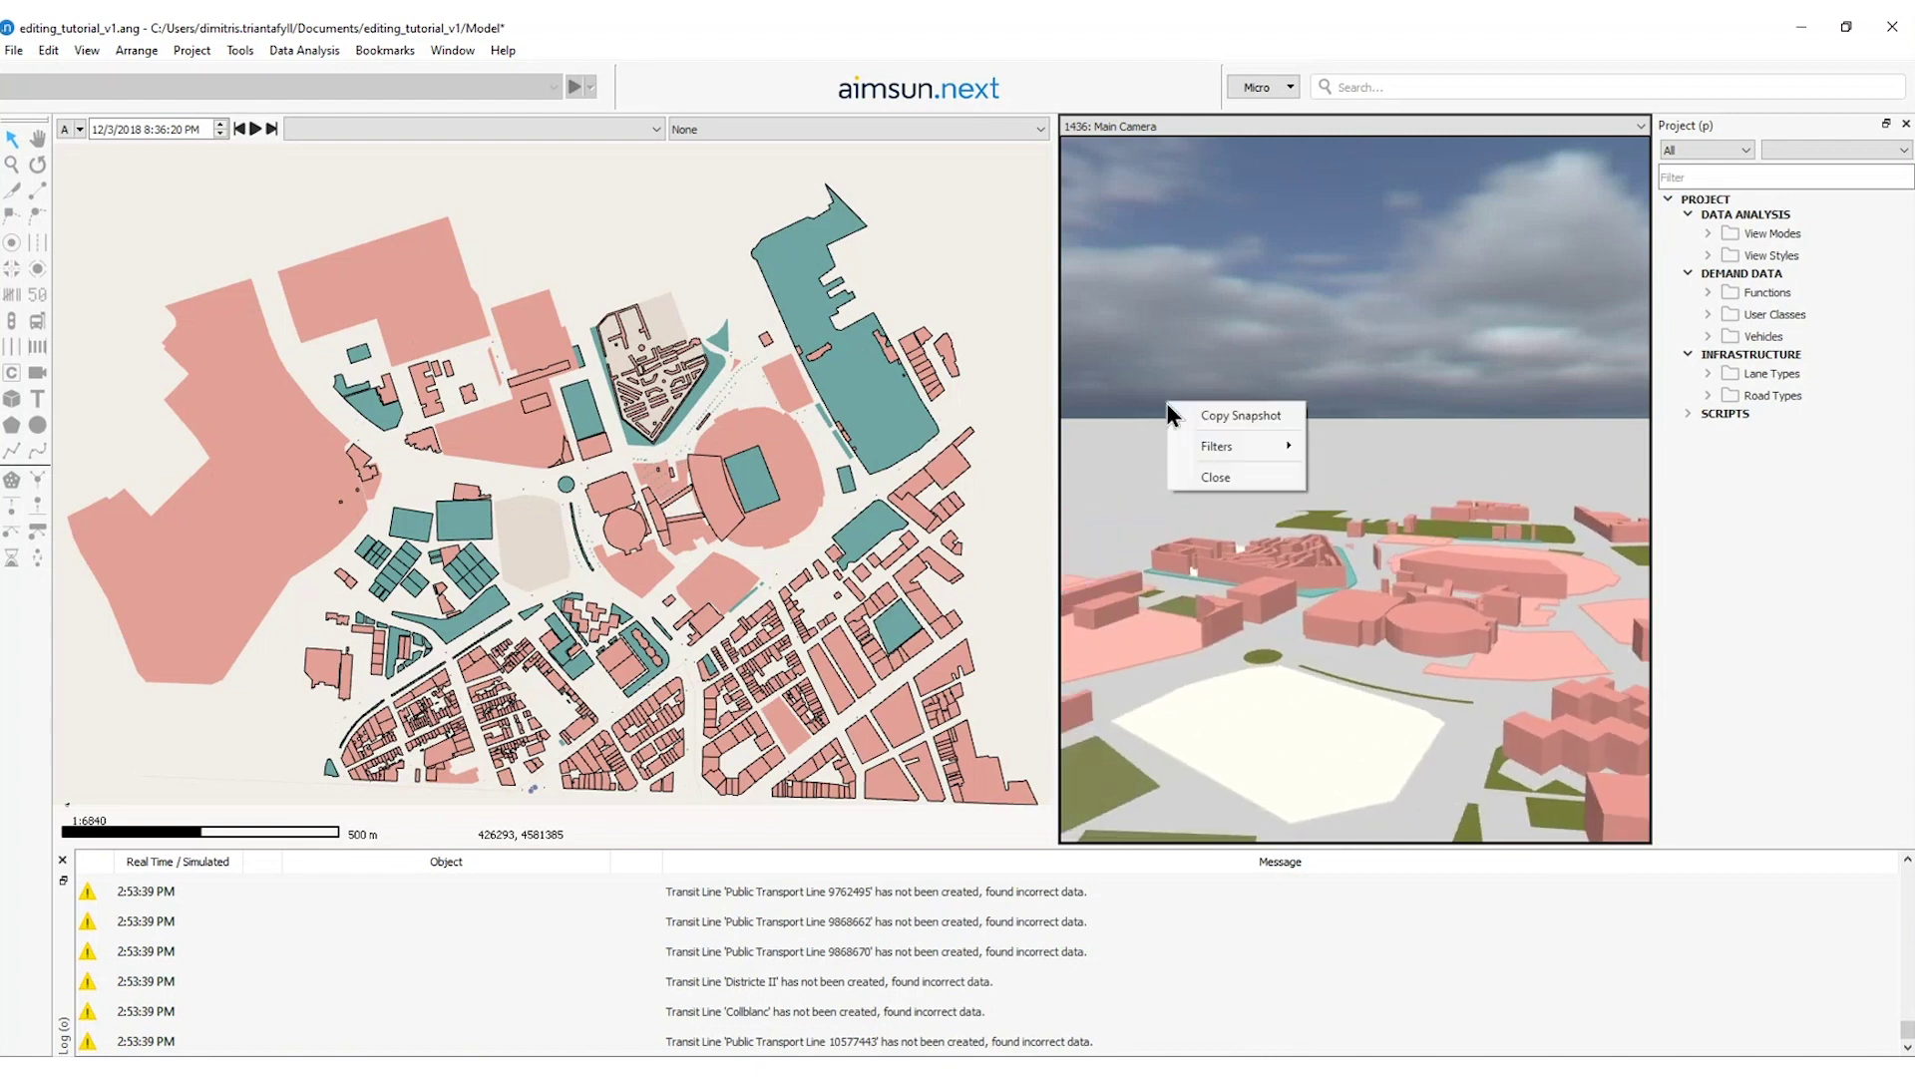
left_click(1206, 475)
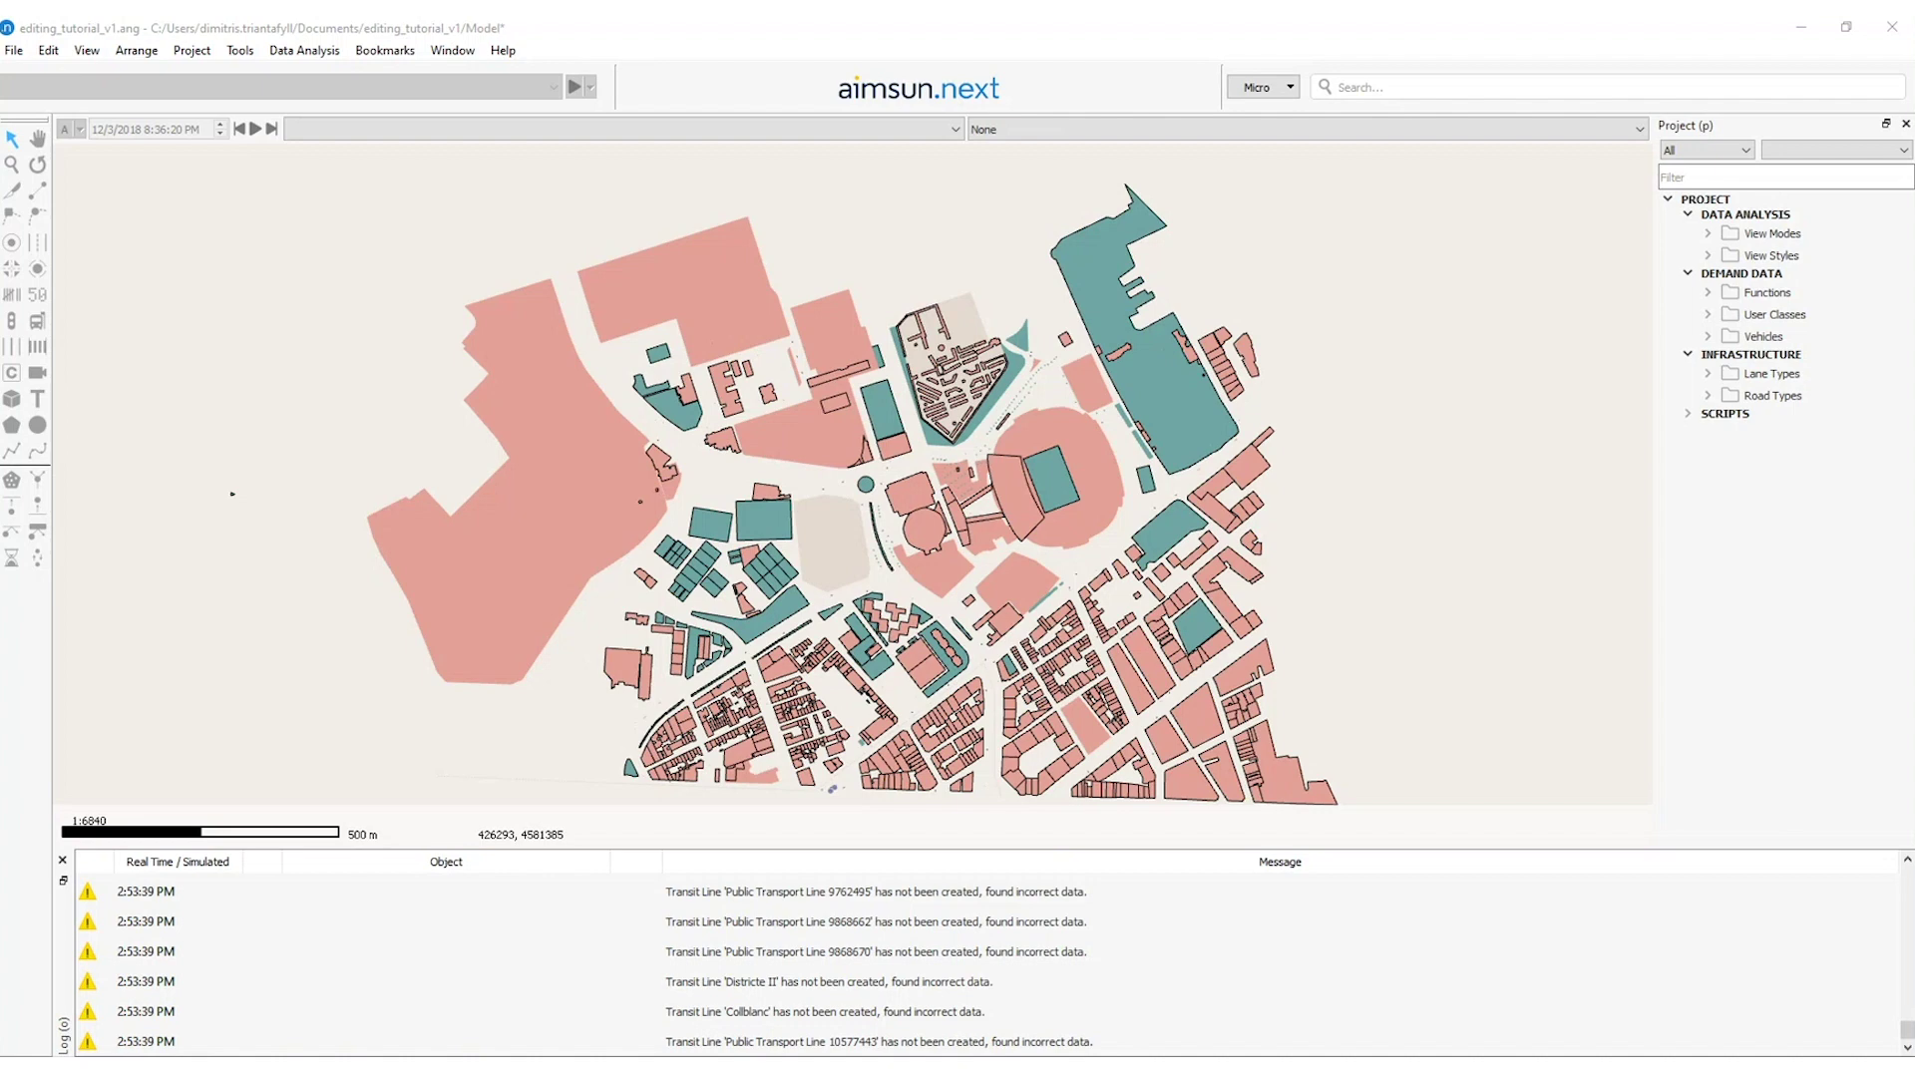
Start an image import and browse to C: > Program Files
left_click(12, 52)
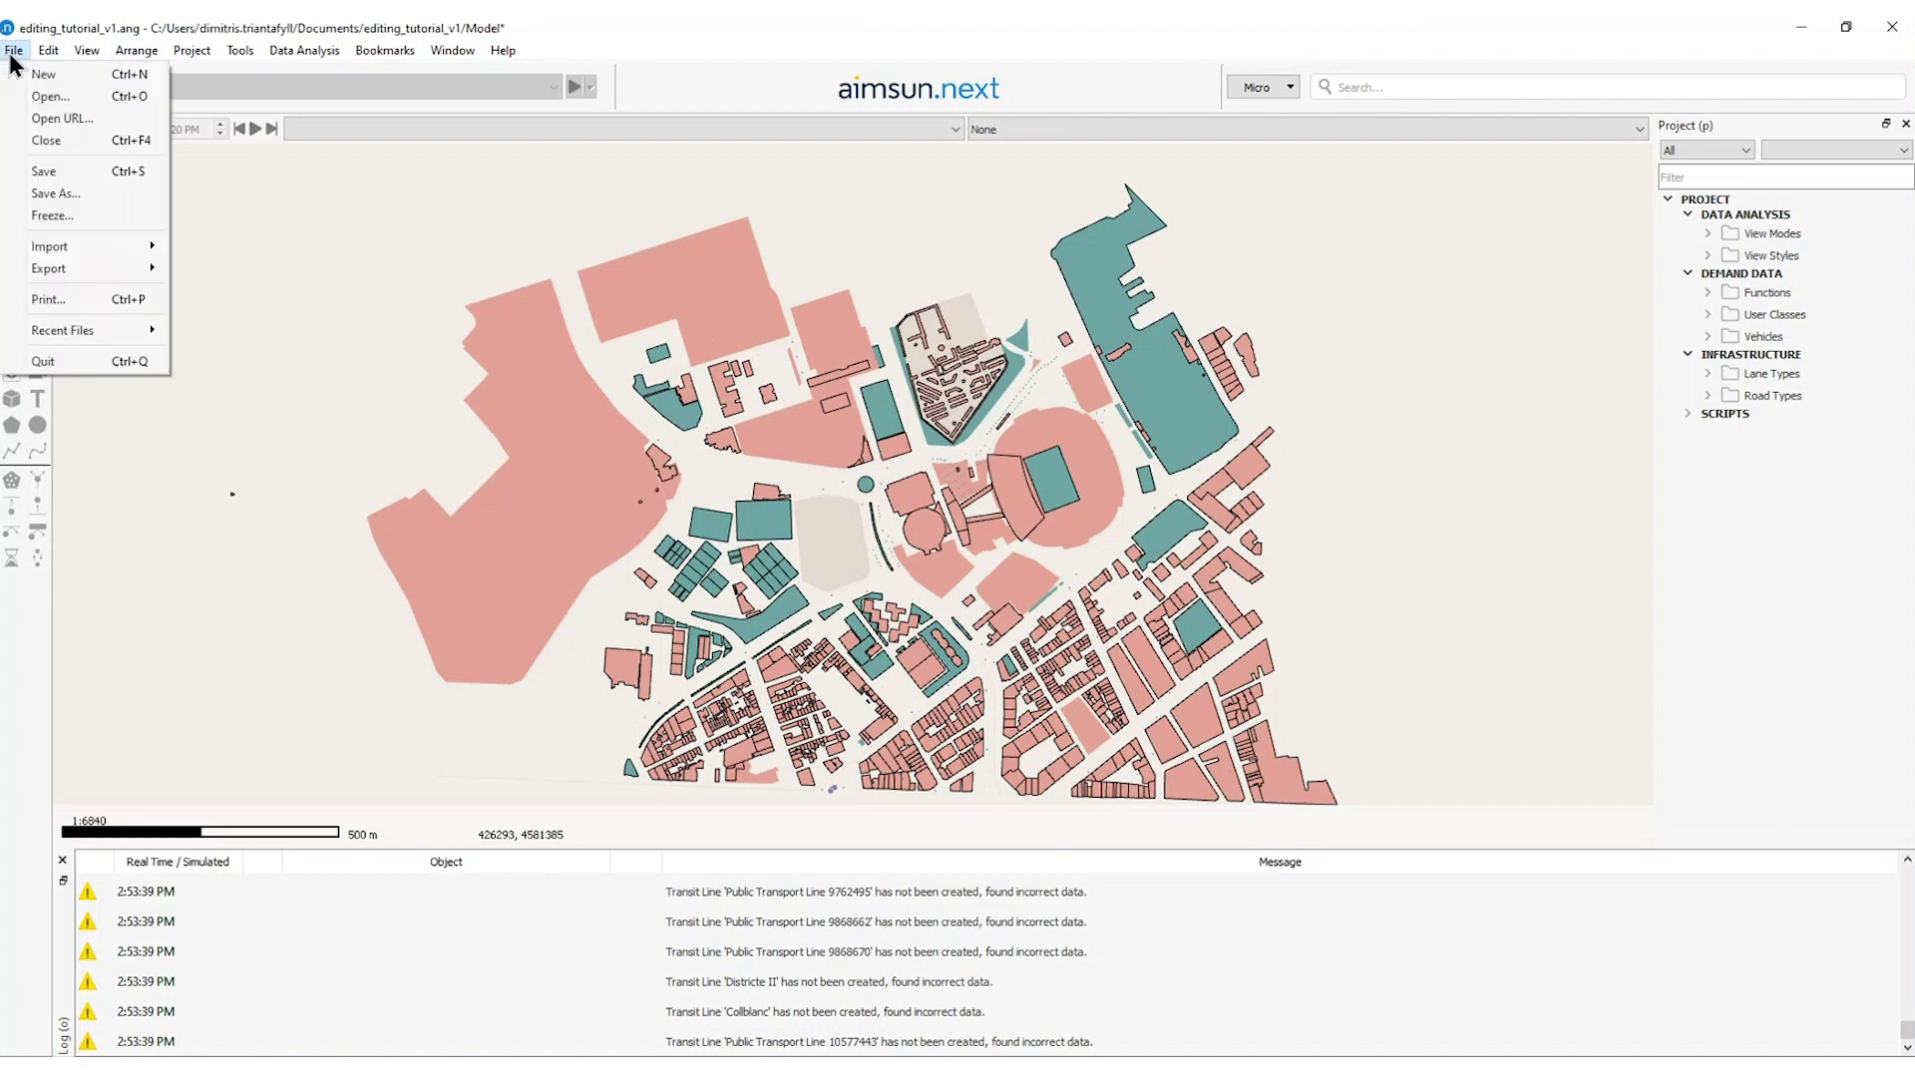
mouse_move(118, 257)
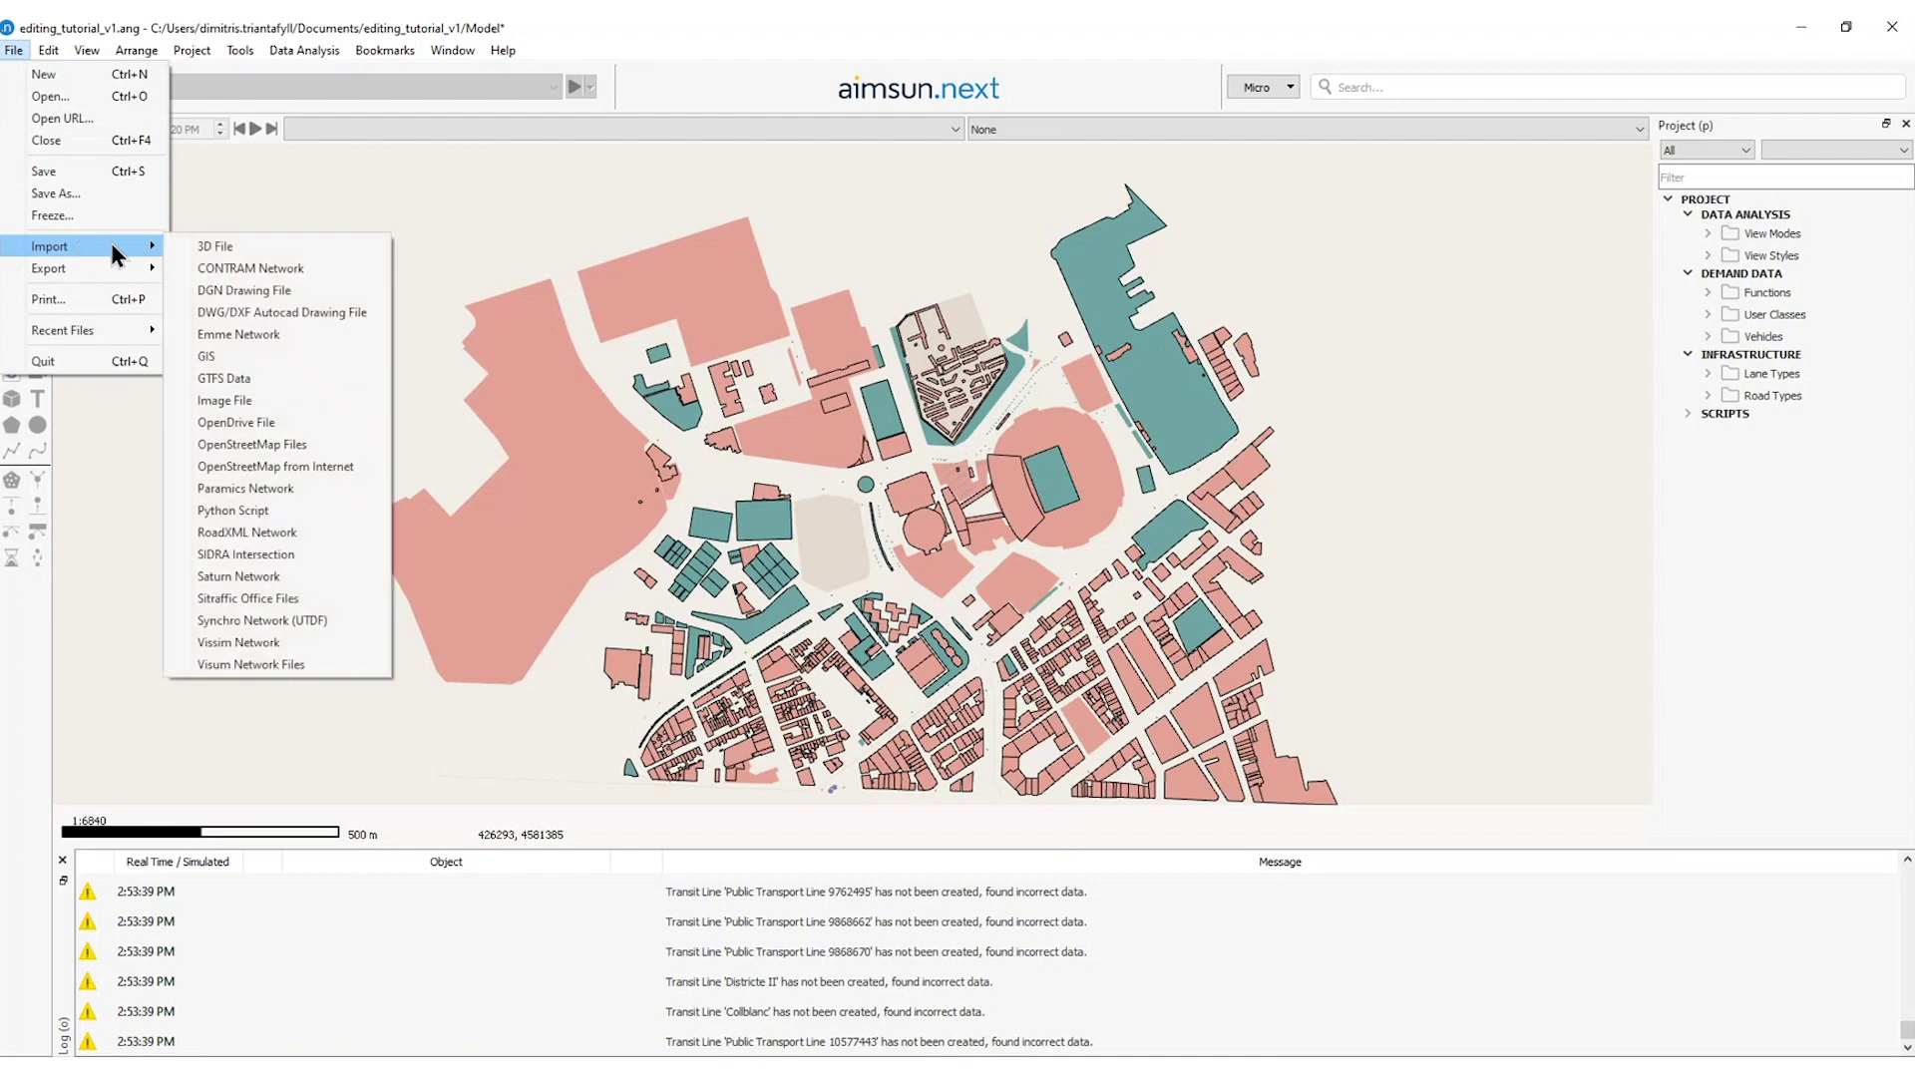
left_click(258, 400)
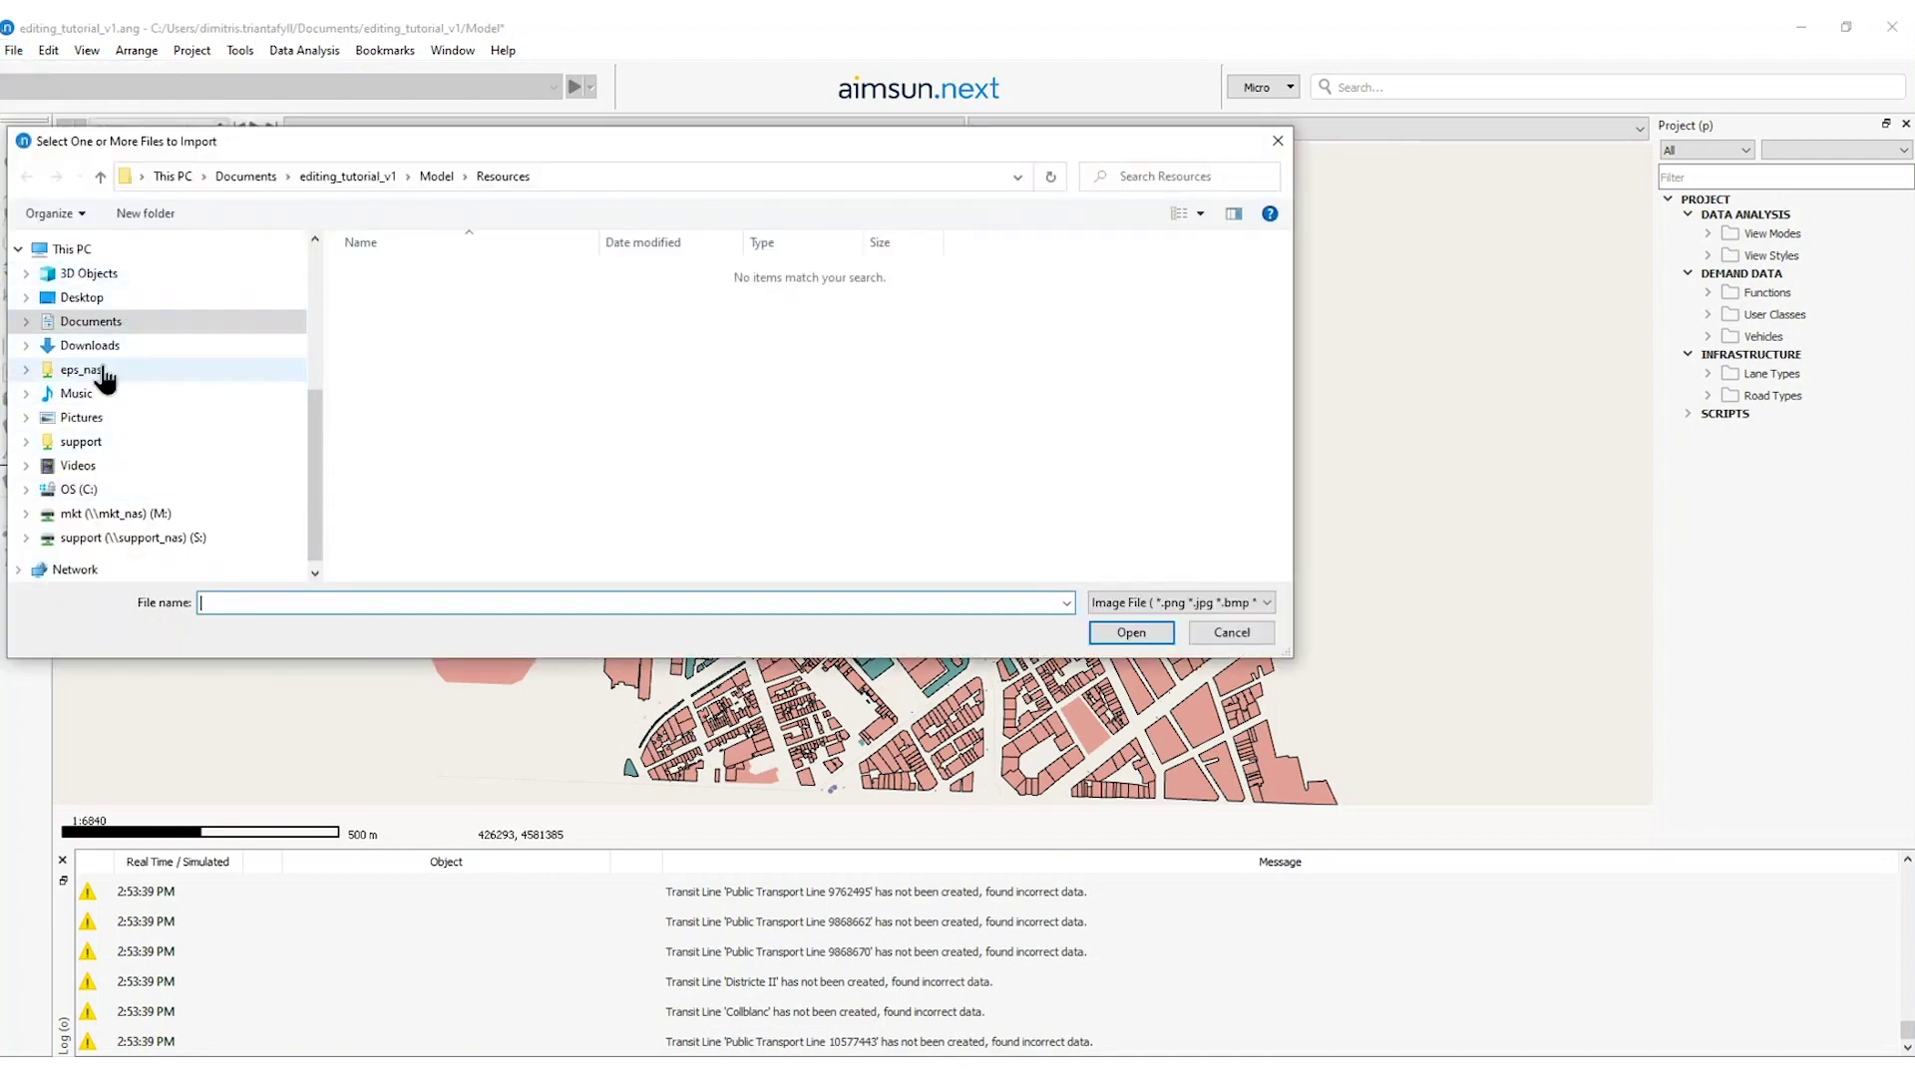
left_click(109, 249)
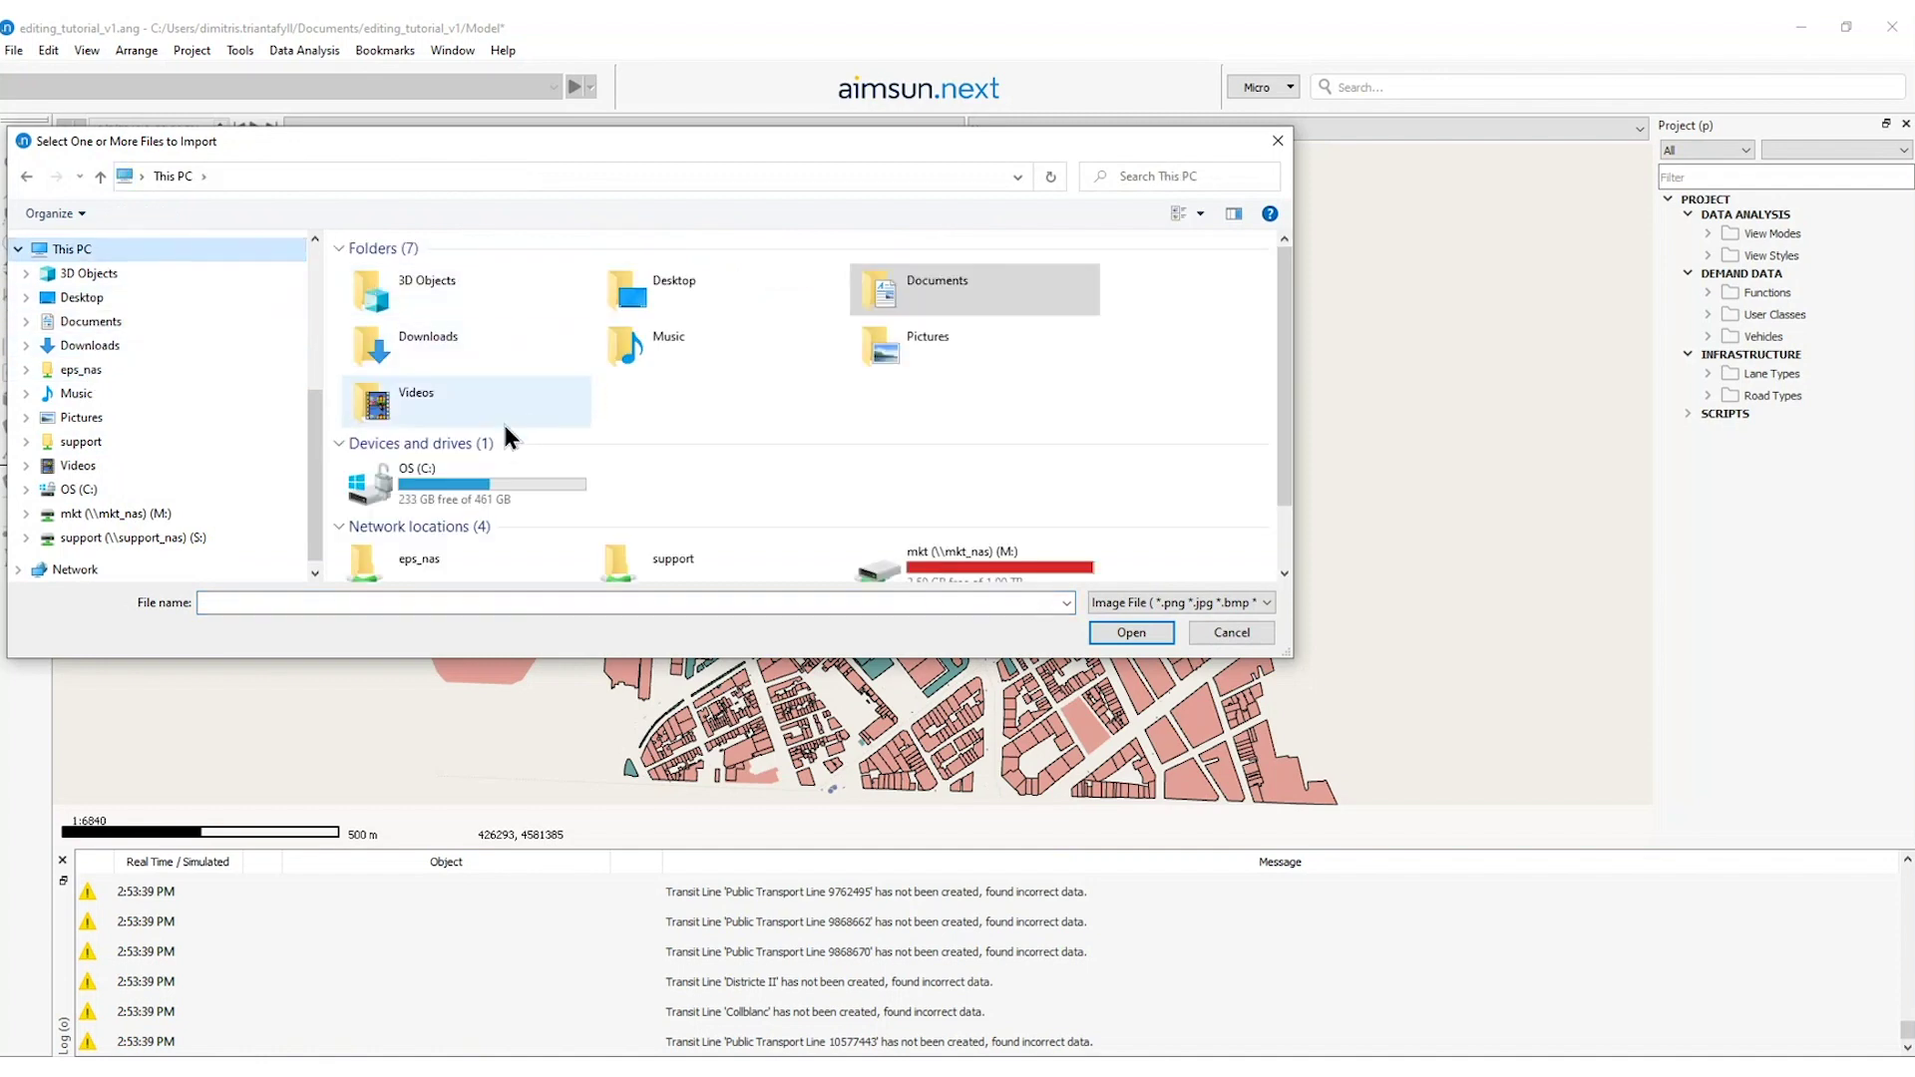
double_click(431, 496)
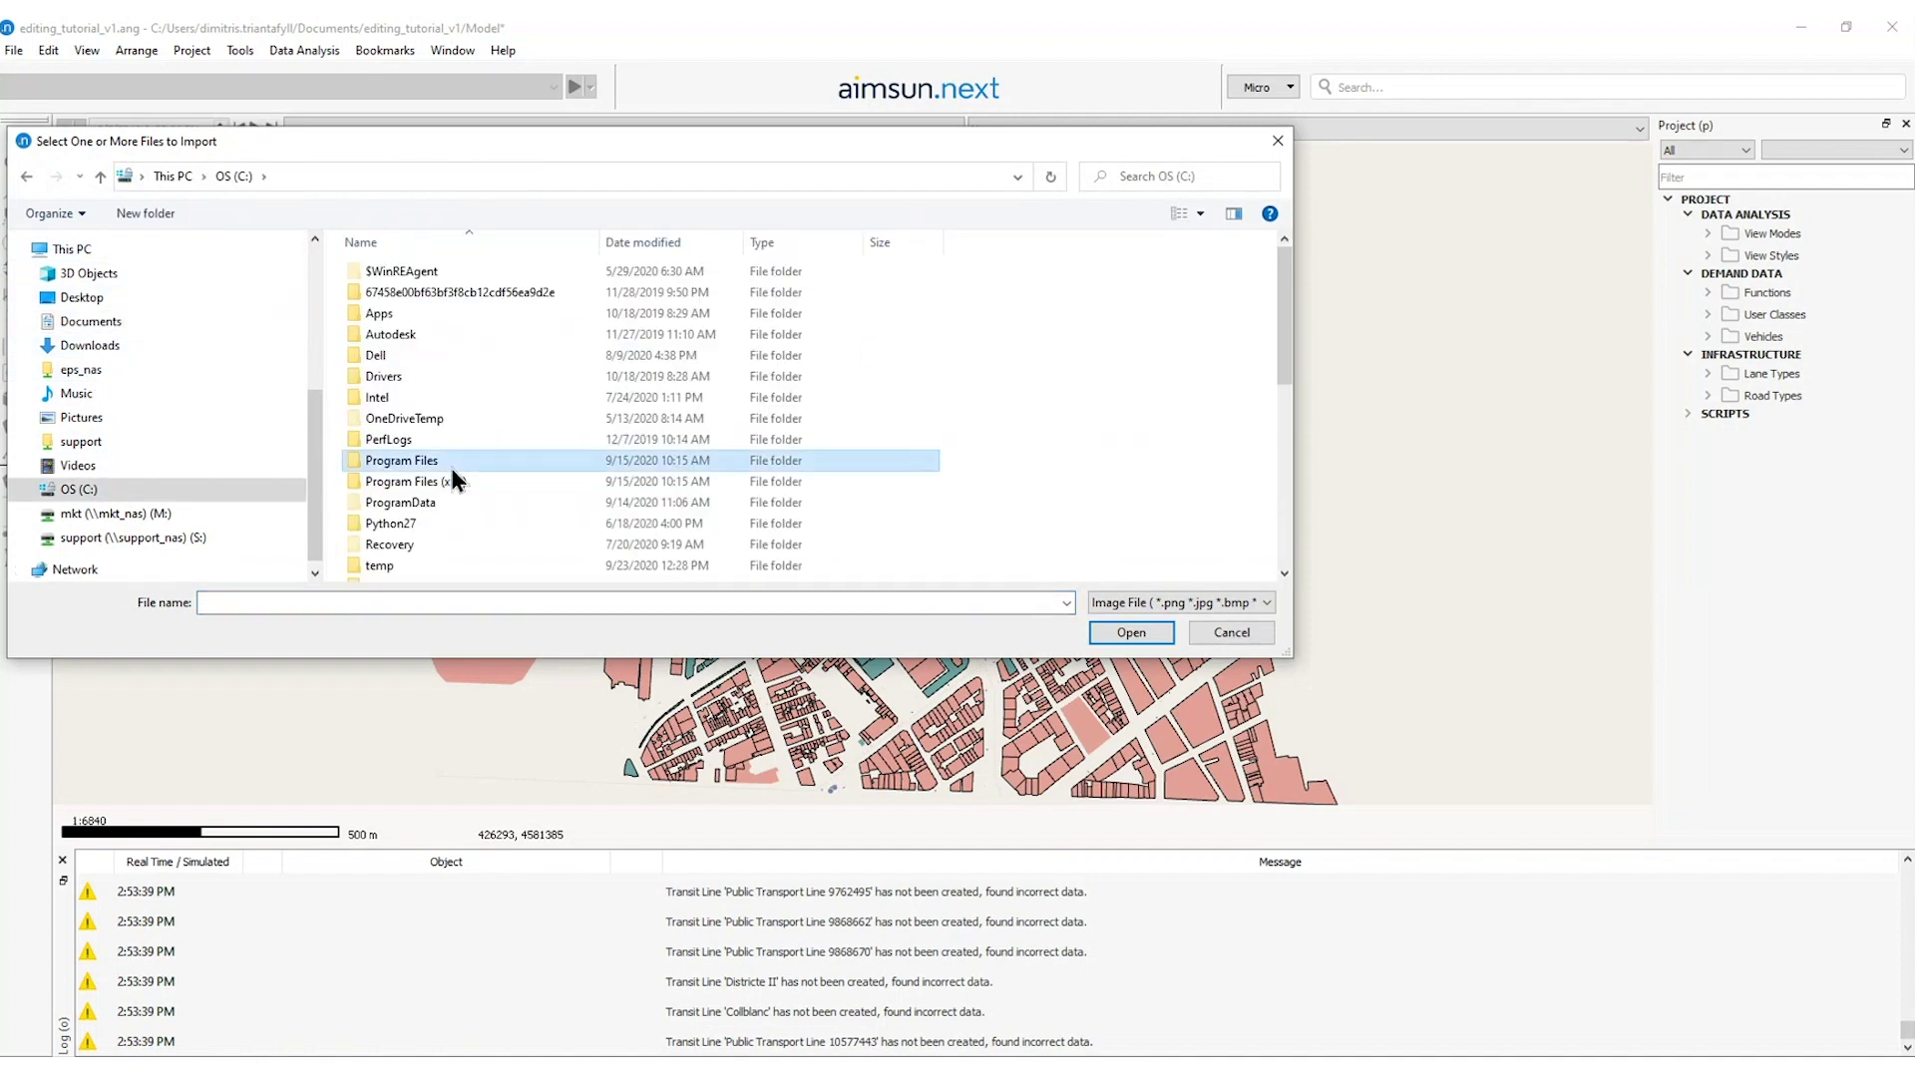
double_click(451, 467)
Go to Aimsun > Aimsun Next 20 > docs > tutorials > 1_Editing and open orthophoto.jpg
double_click(431, 296)
double_click(427, 313)
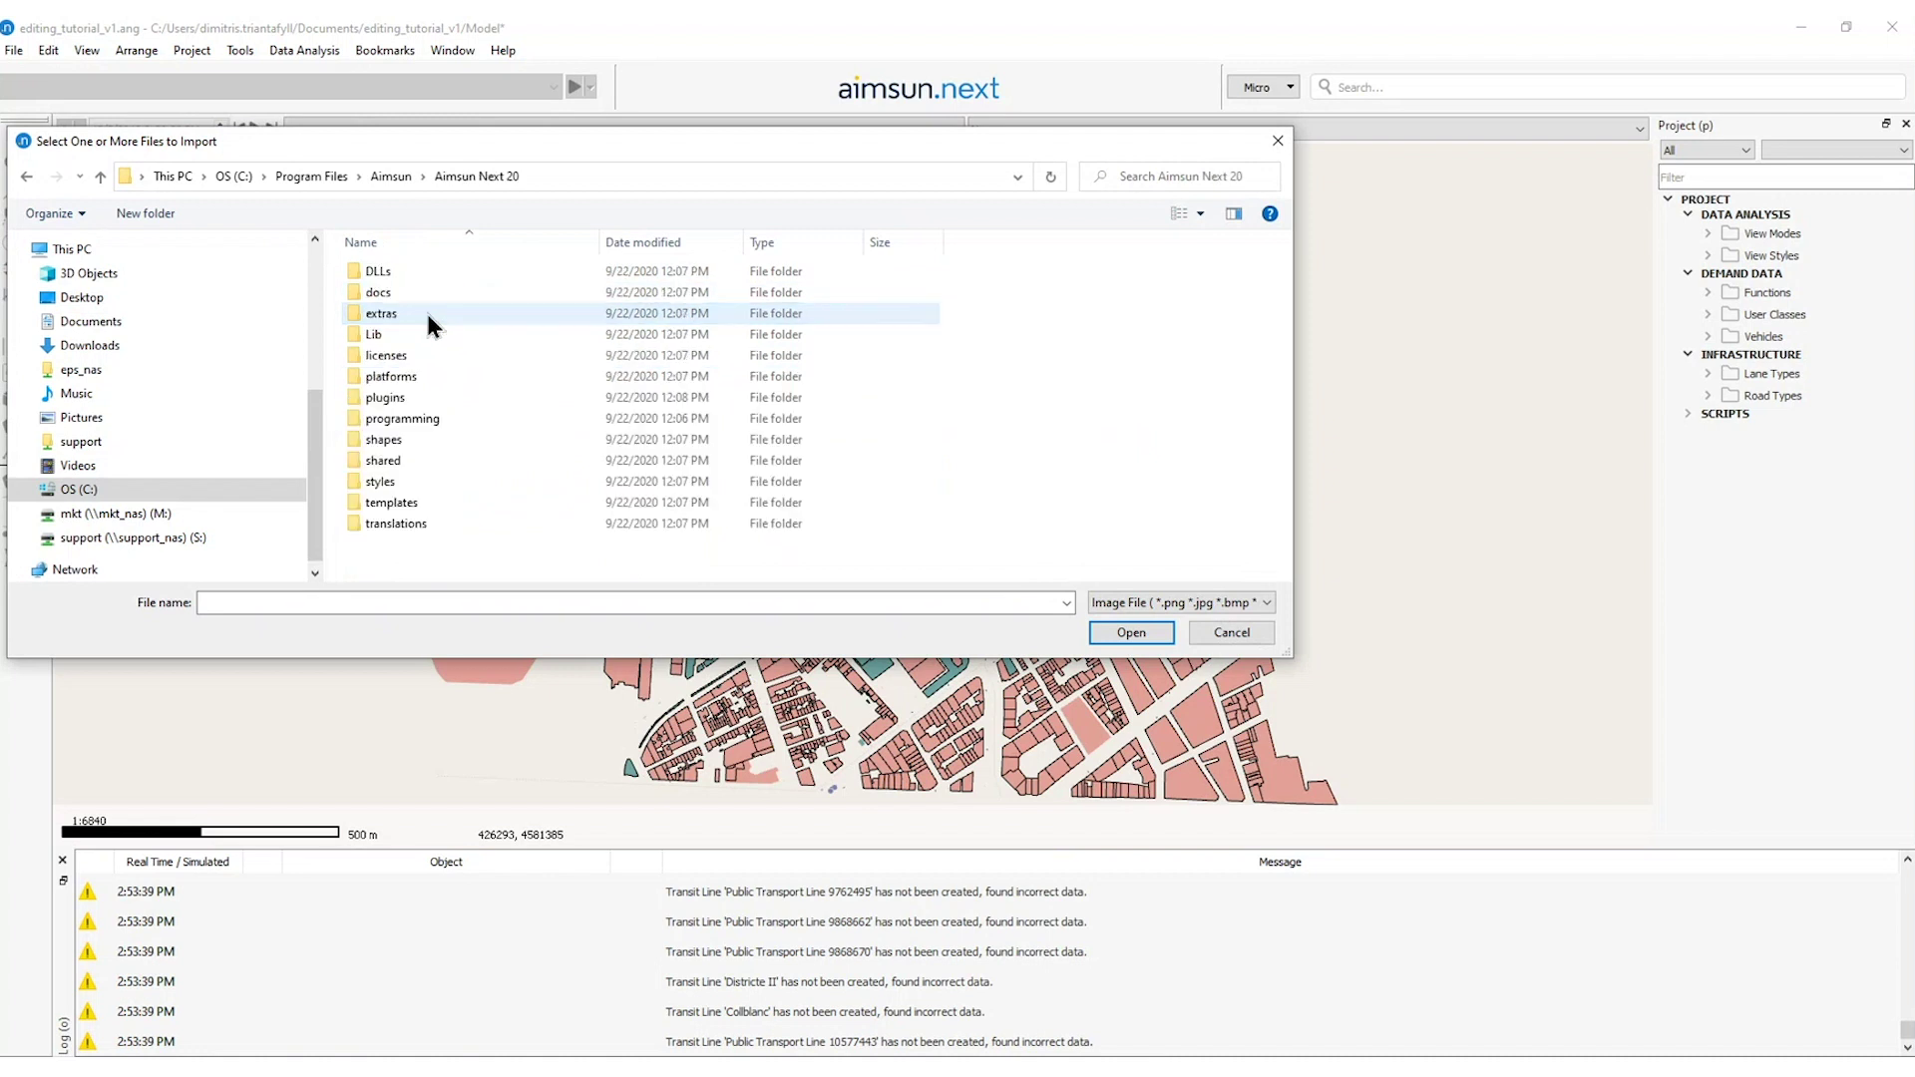
double_click(399, 292)
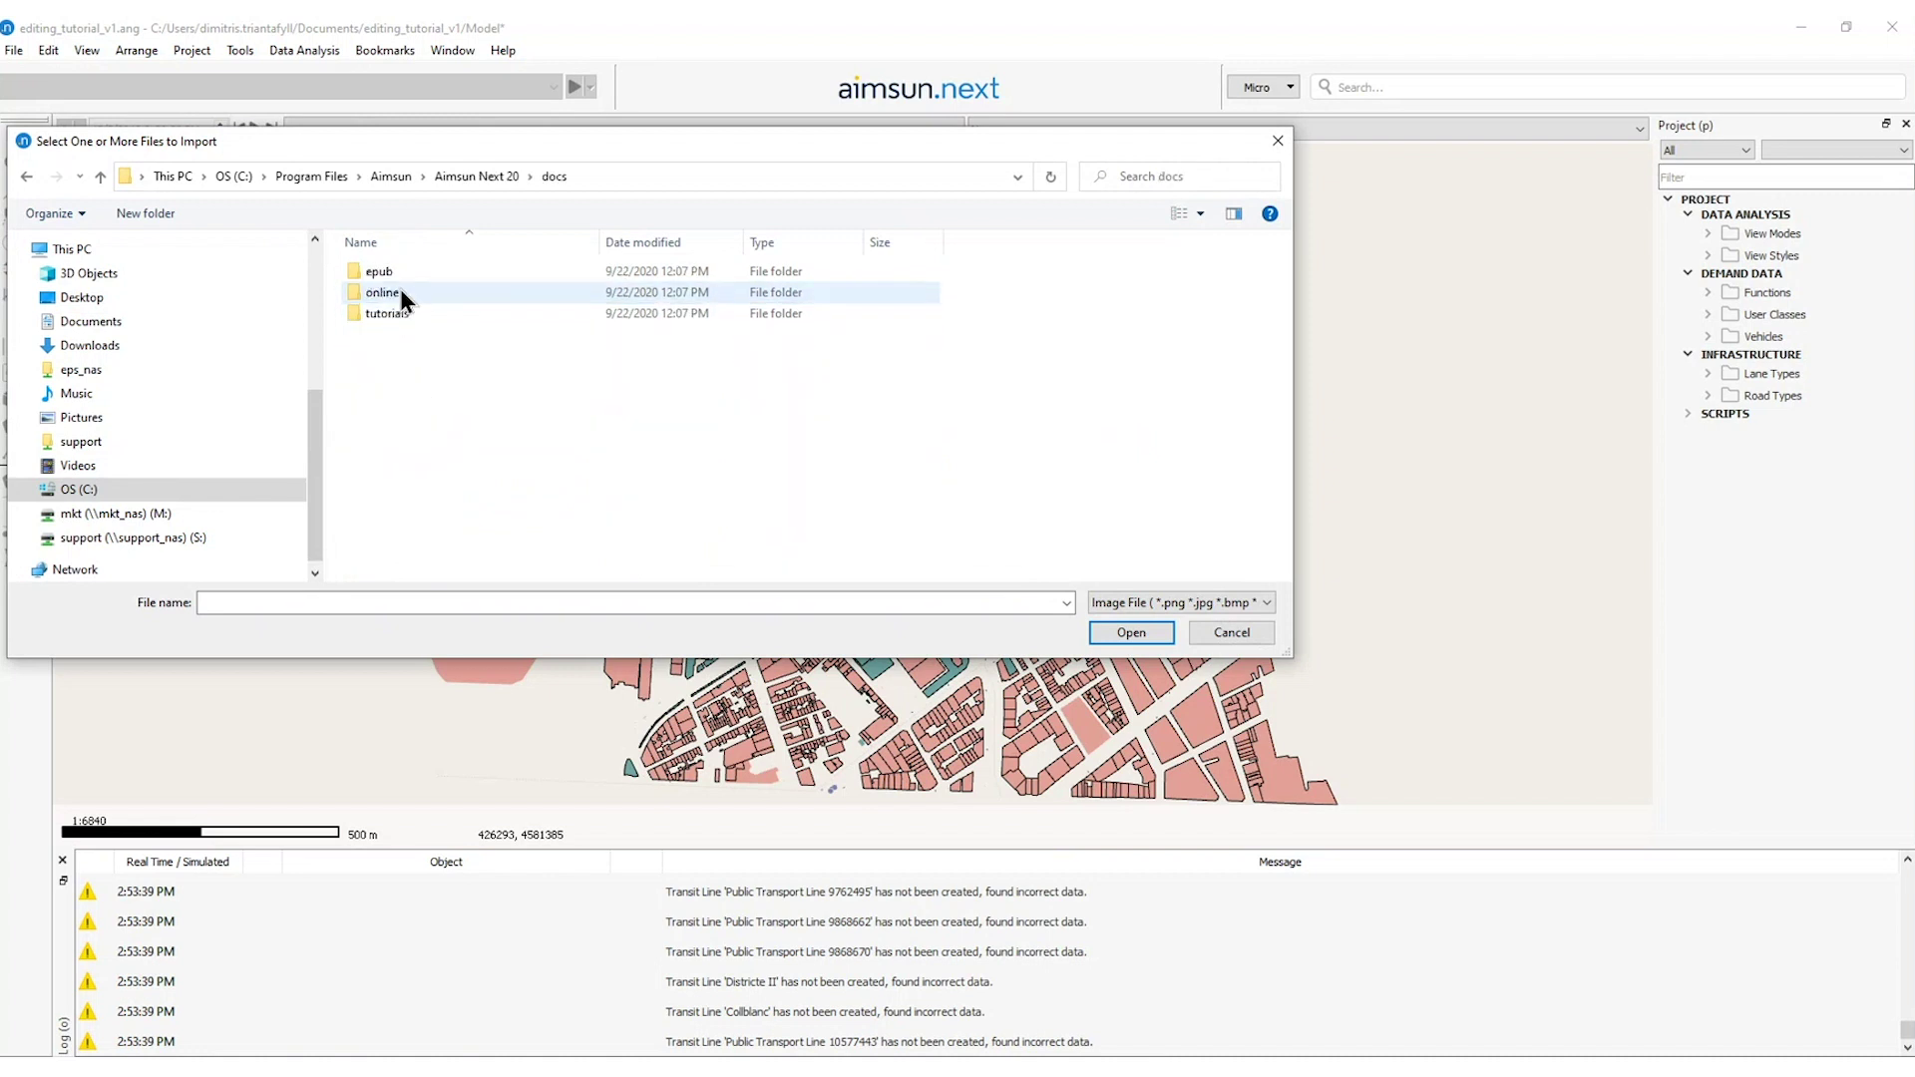
double_click(399, 311)
double_click(397, 273)
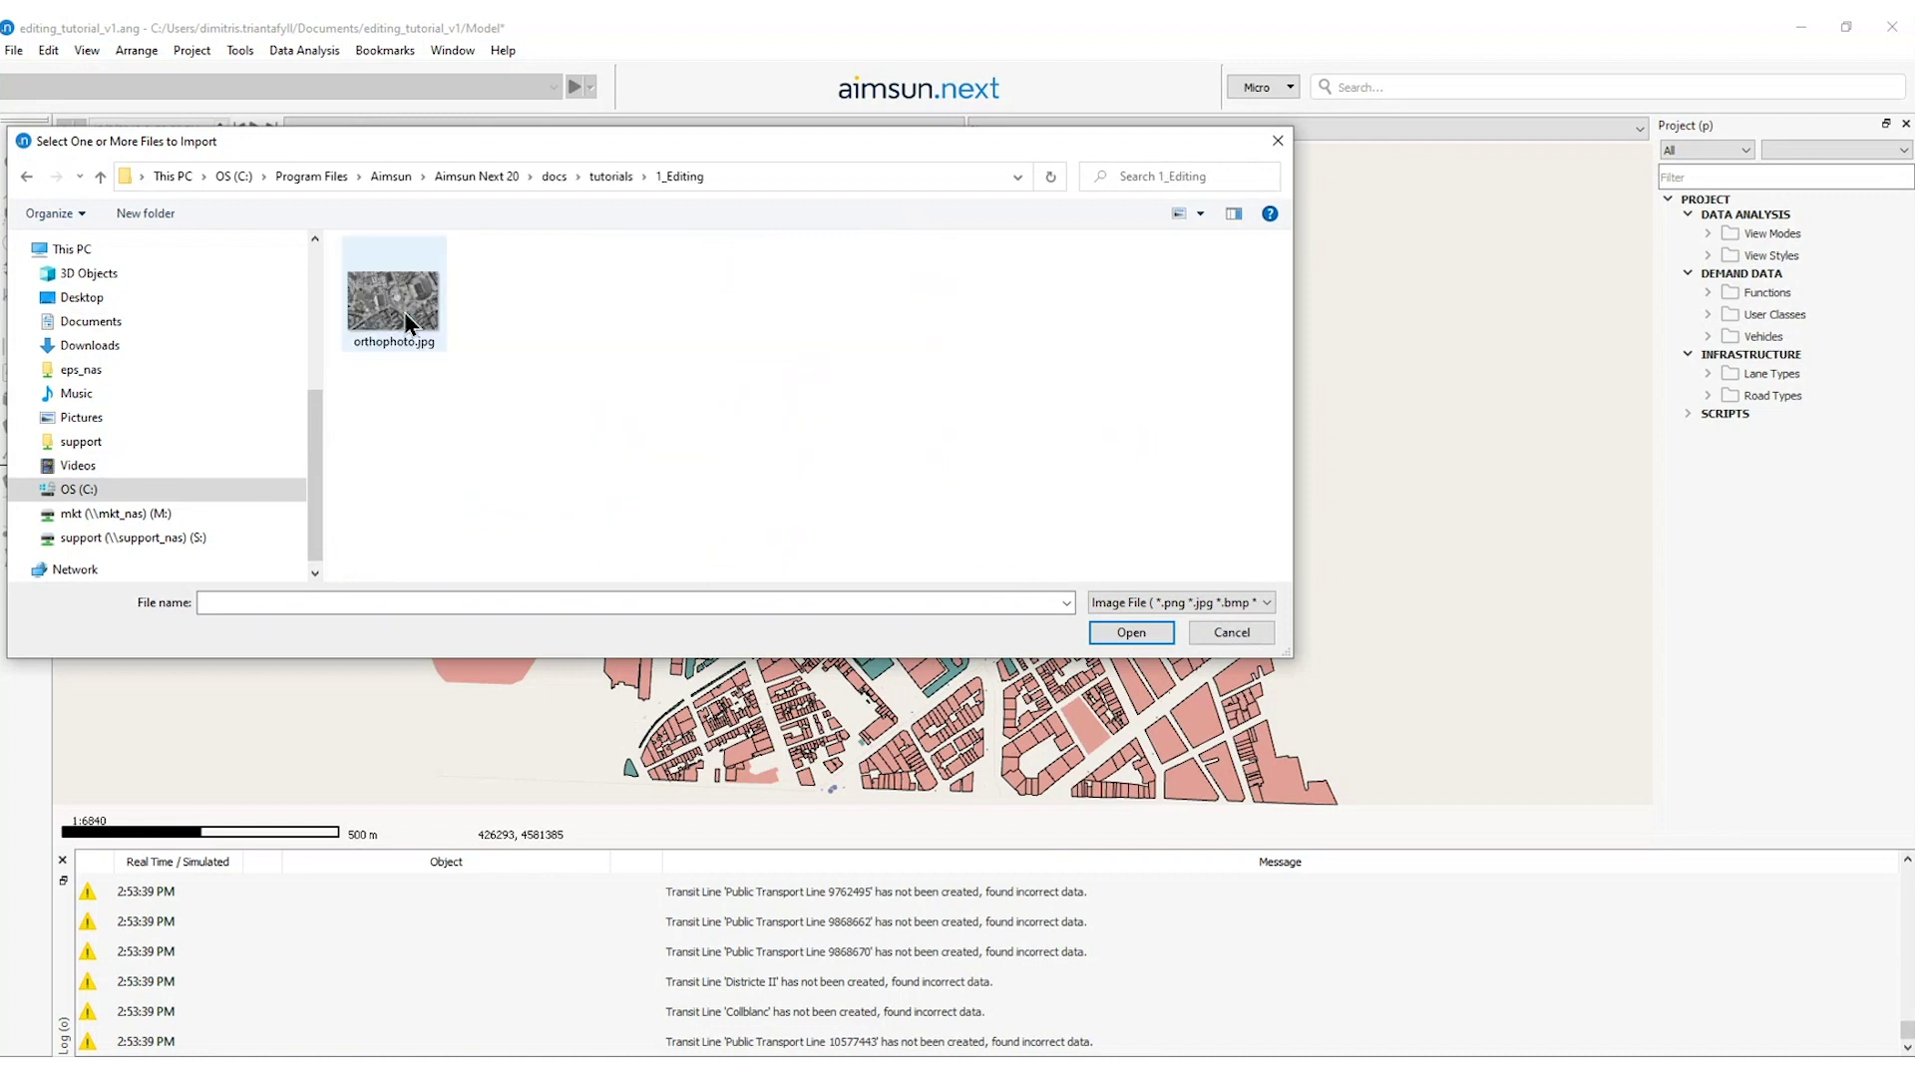
left_click(404, 311)
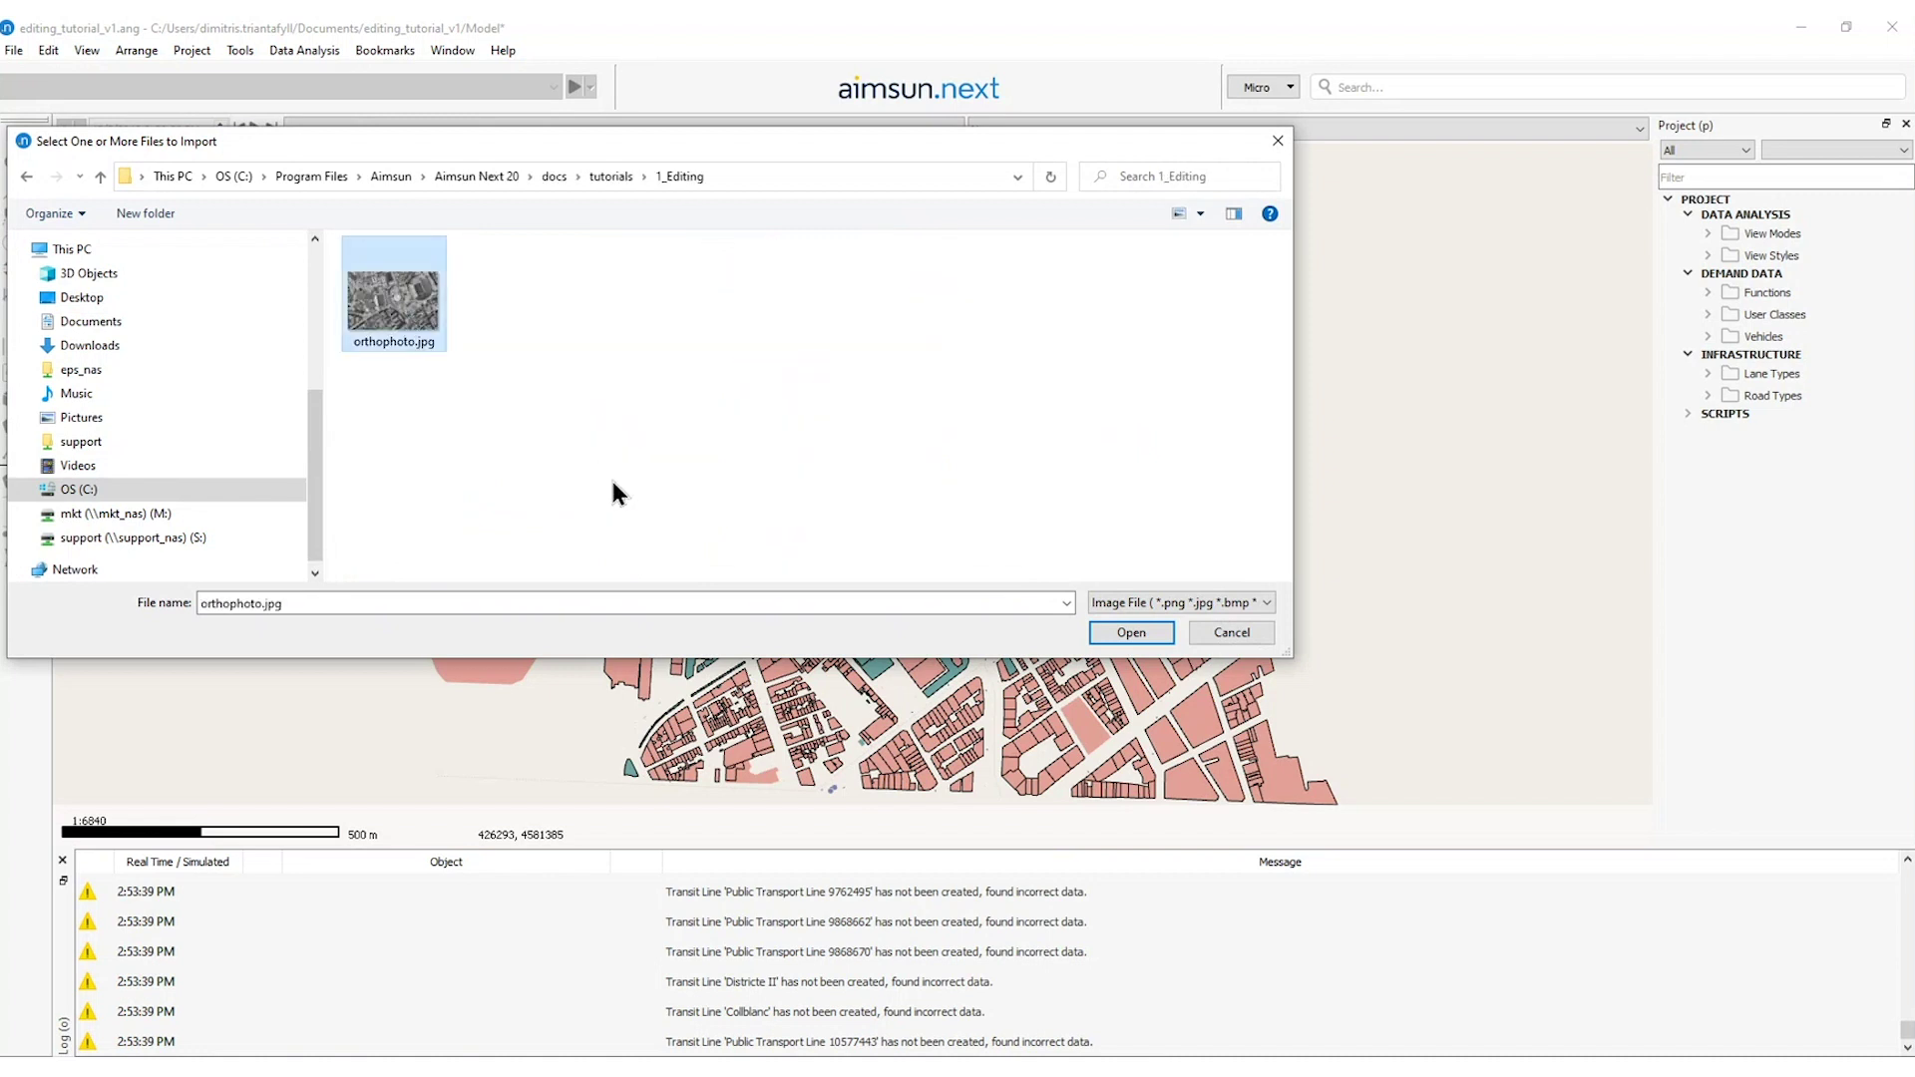
left_click(1133, 632)
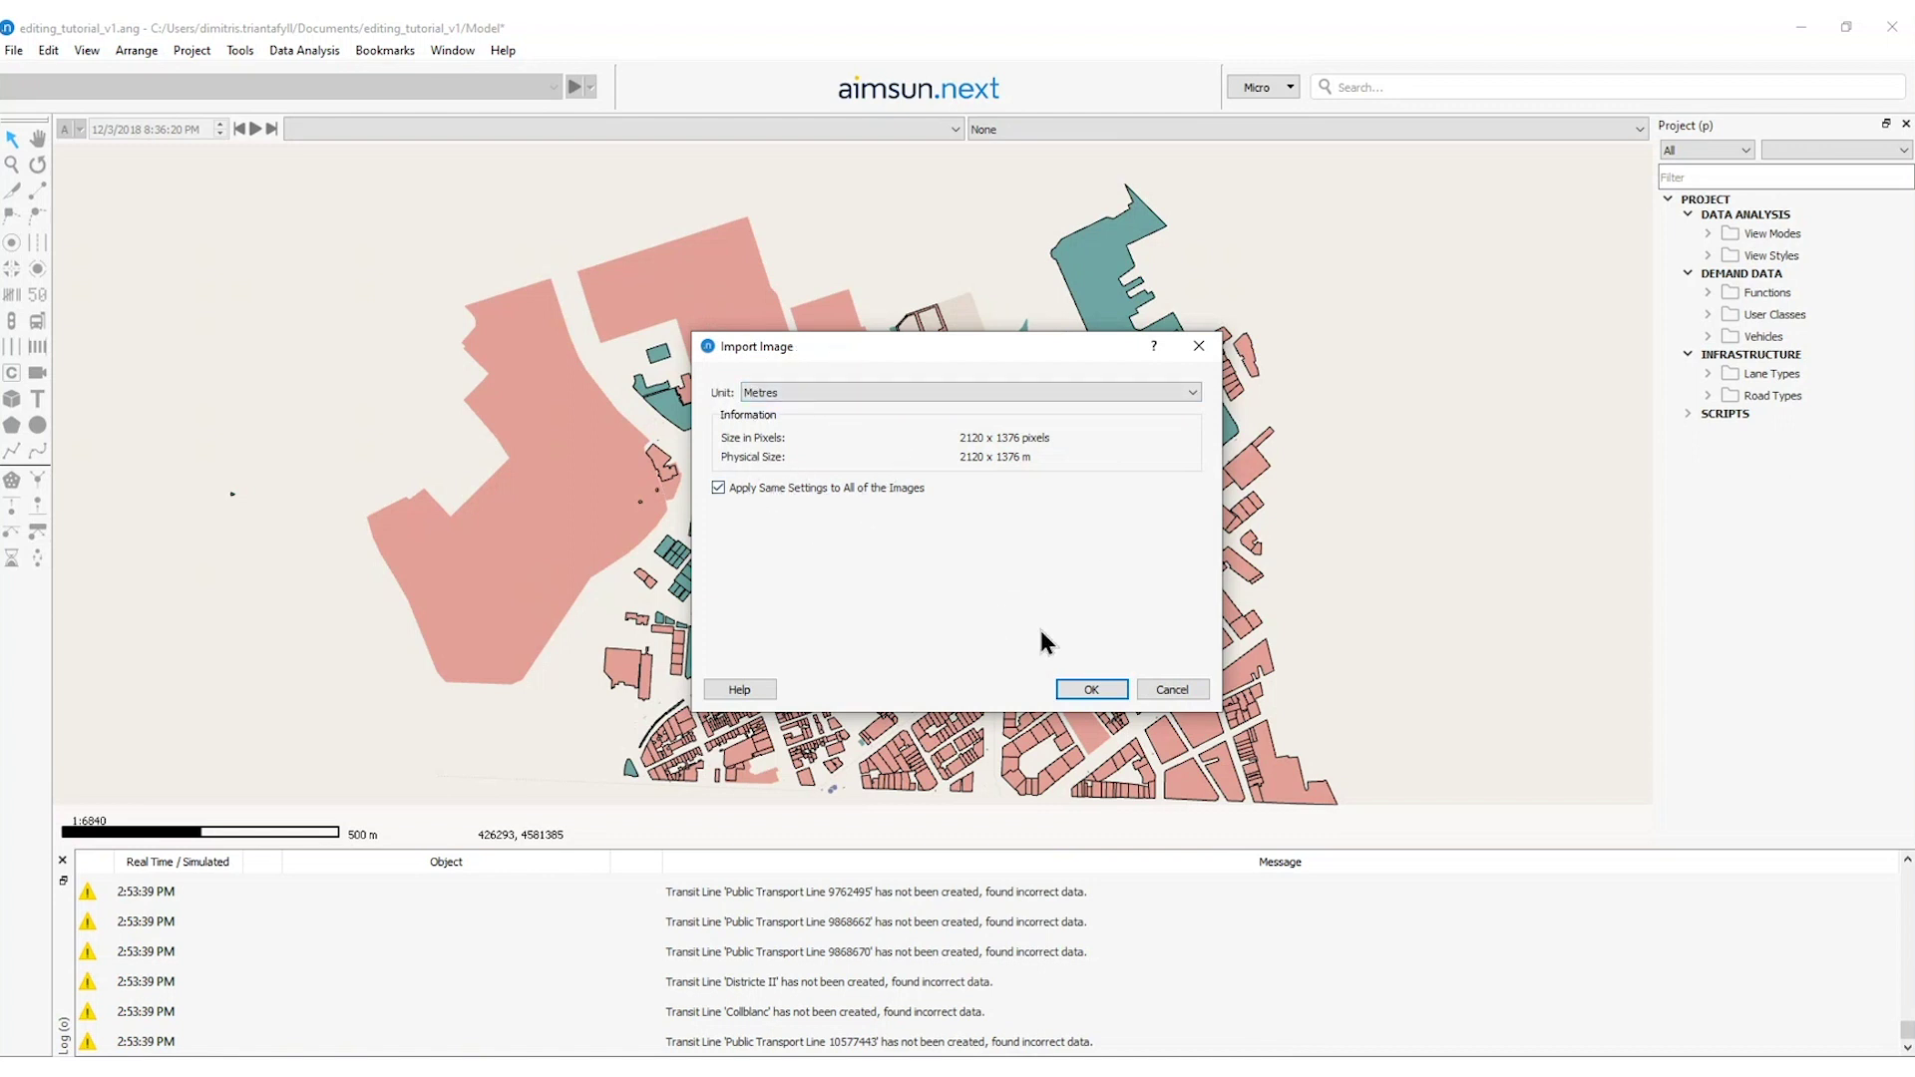
Import the image in Metres, then enlarge and pan the map to show it
left_click(1091, 690)
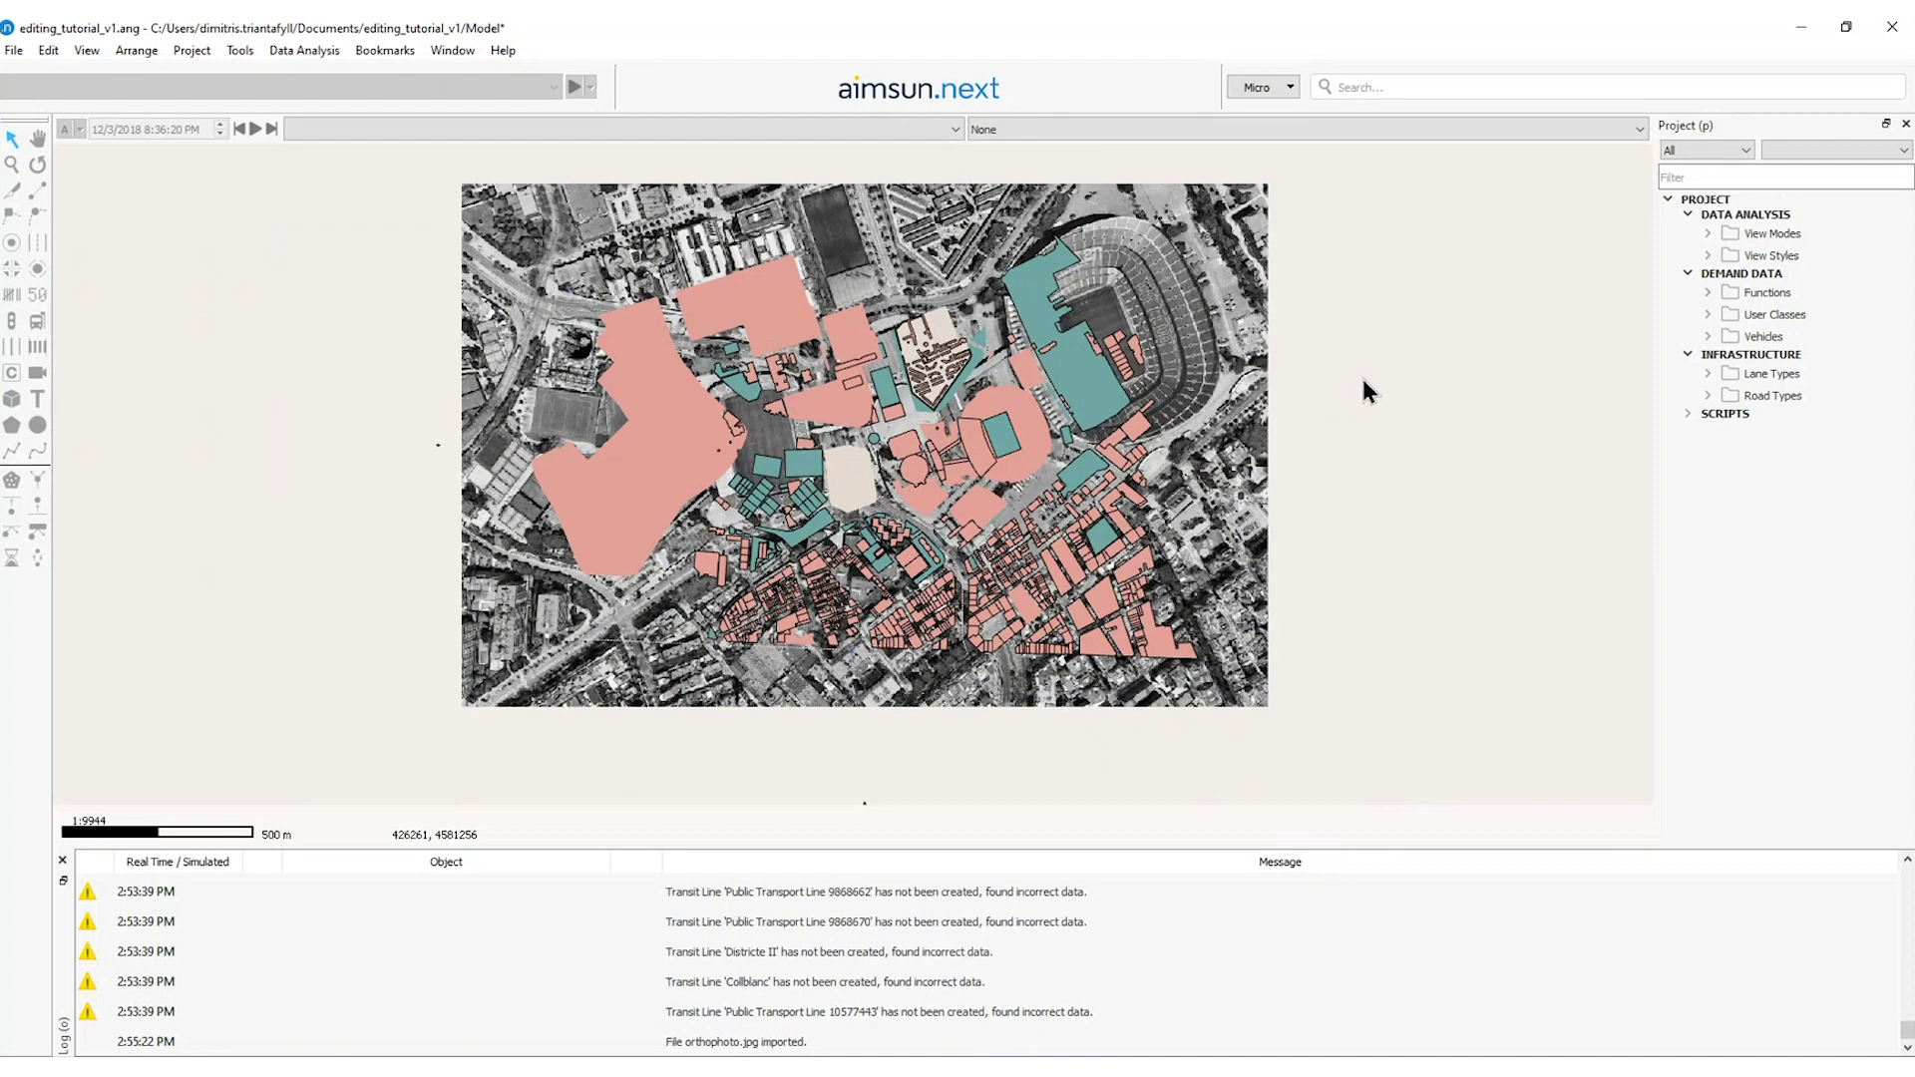
left_click_drag(955, 850, 955, 982)
scroll(1176, 315, "down", 2)
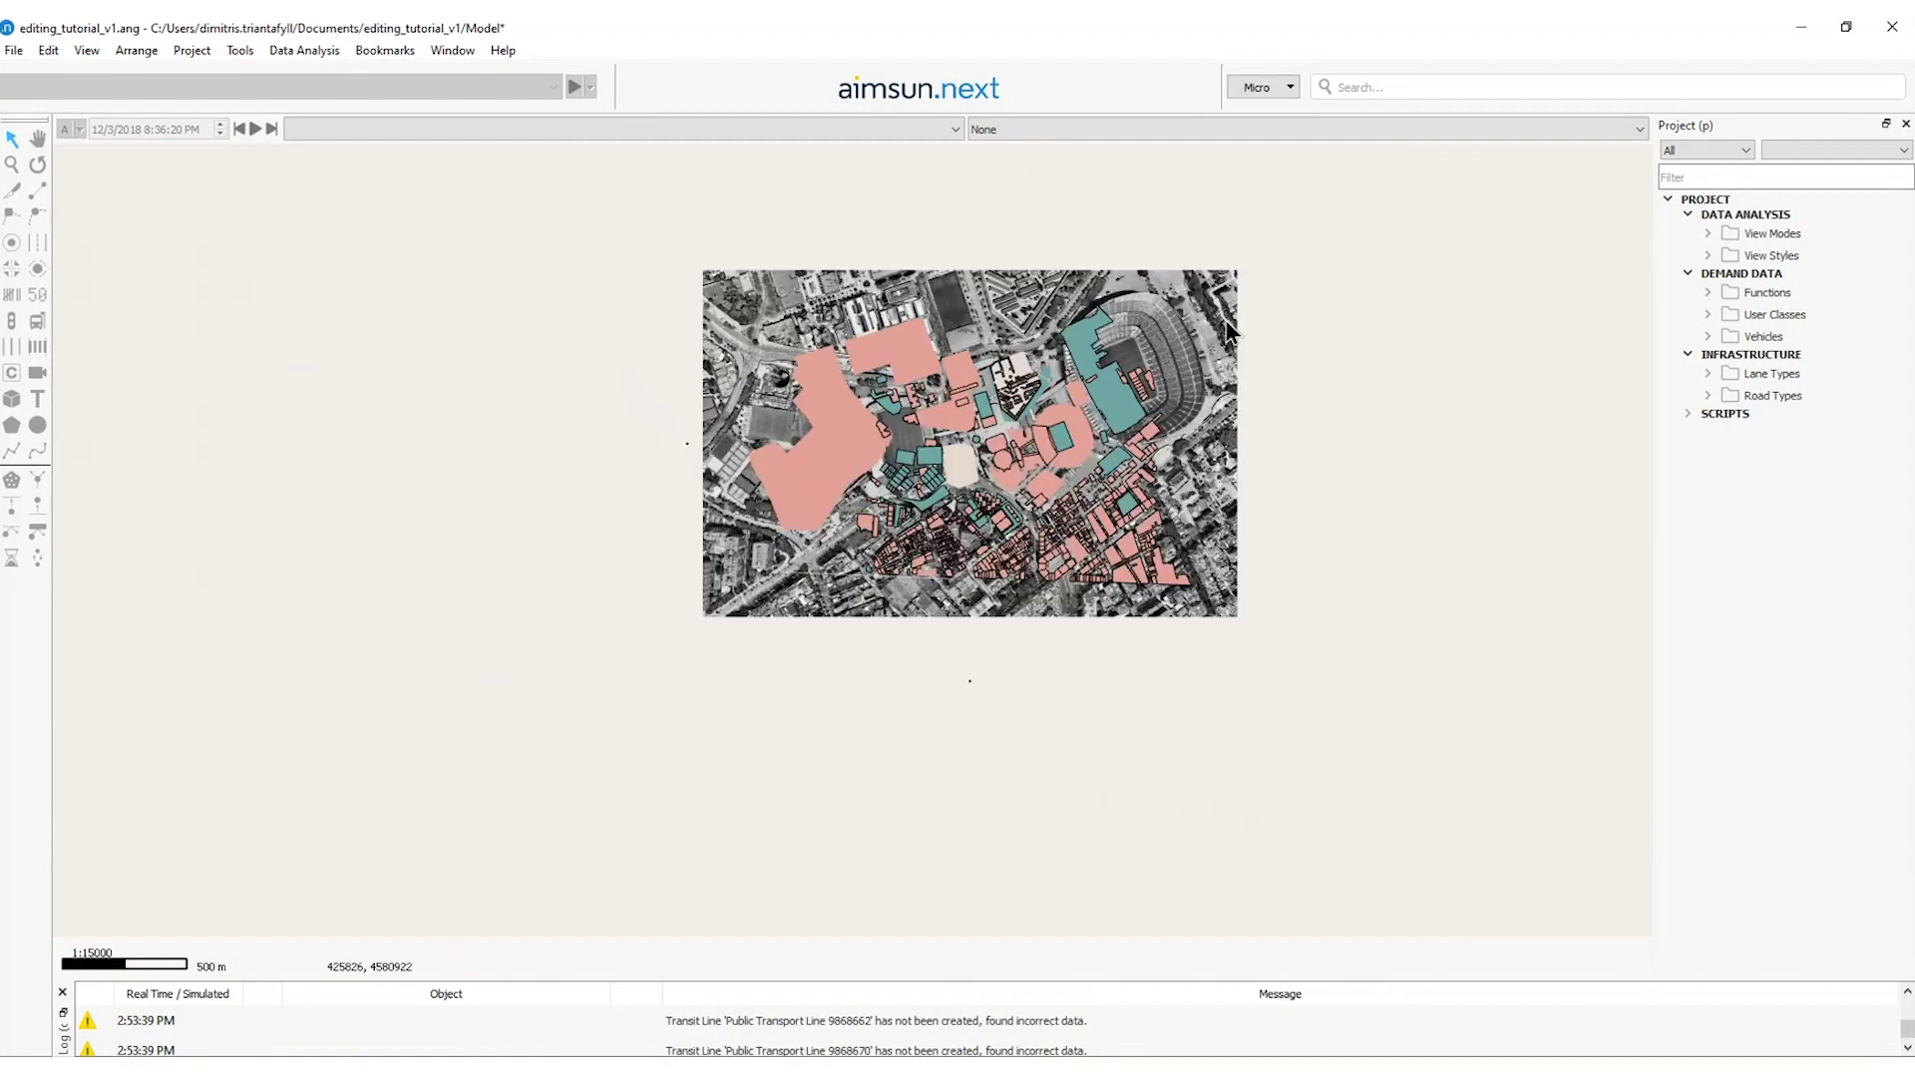
left_click_drag(1240, 361, 1399, 383)
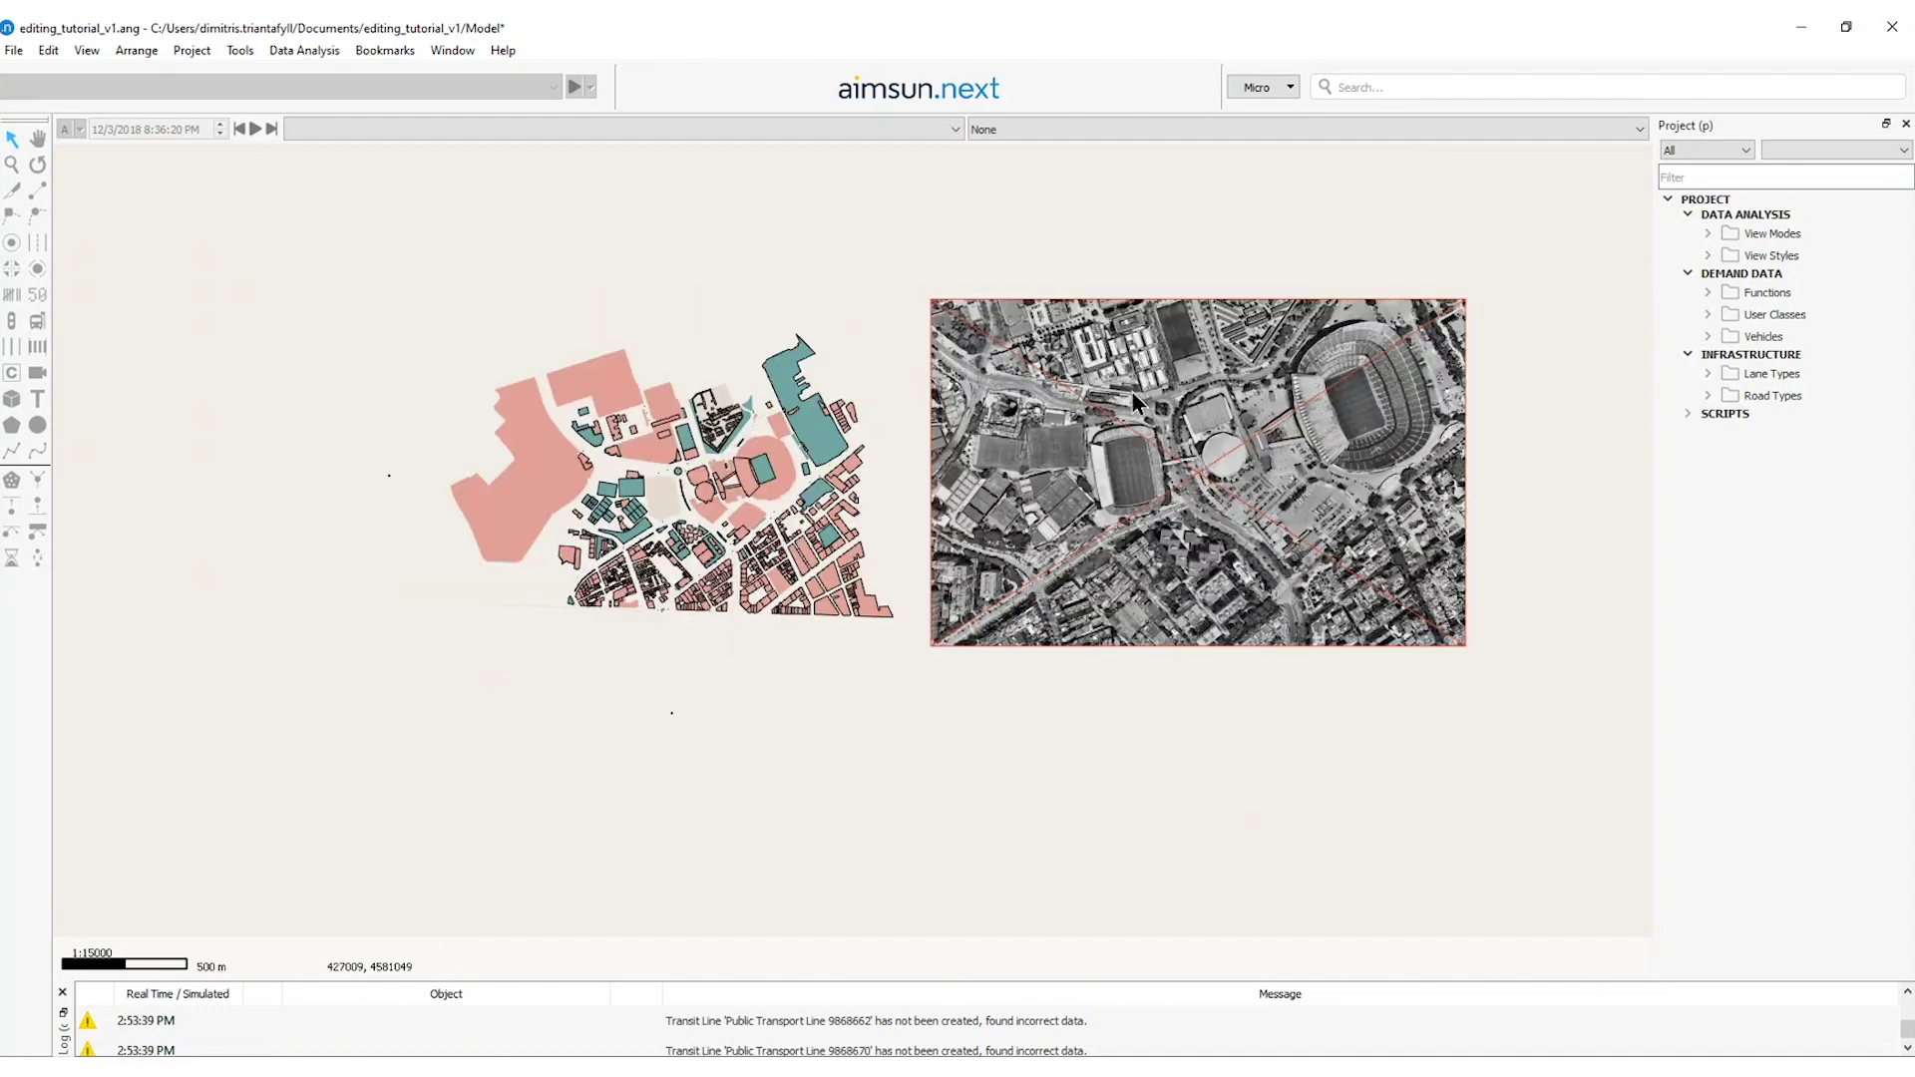
Open the image's Positioner and set two reference points on the map buildings
double_click(1023, 379)
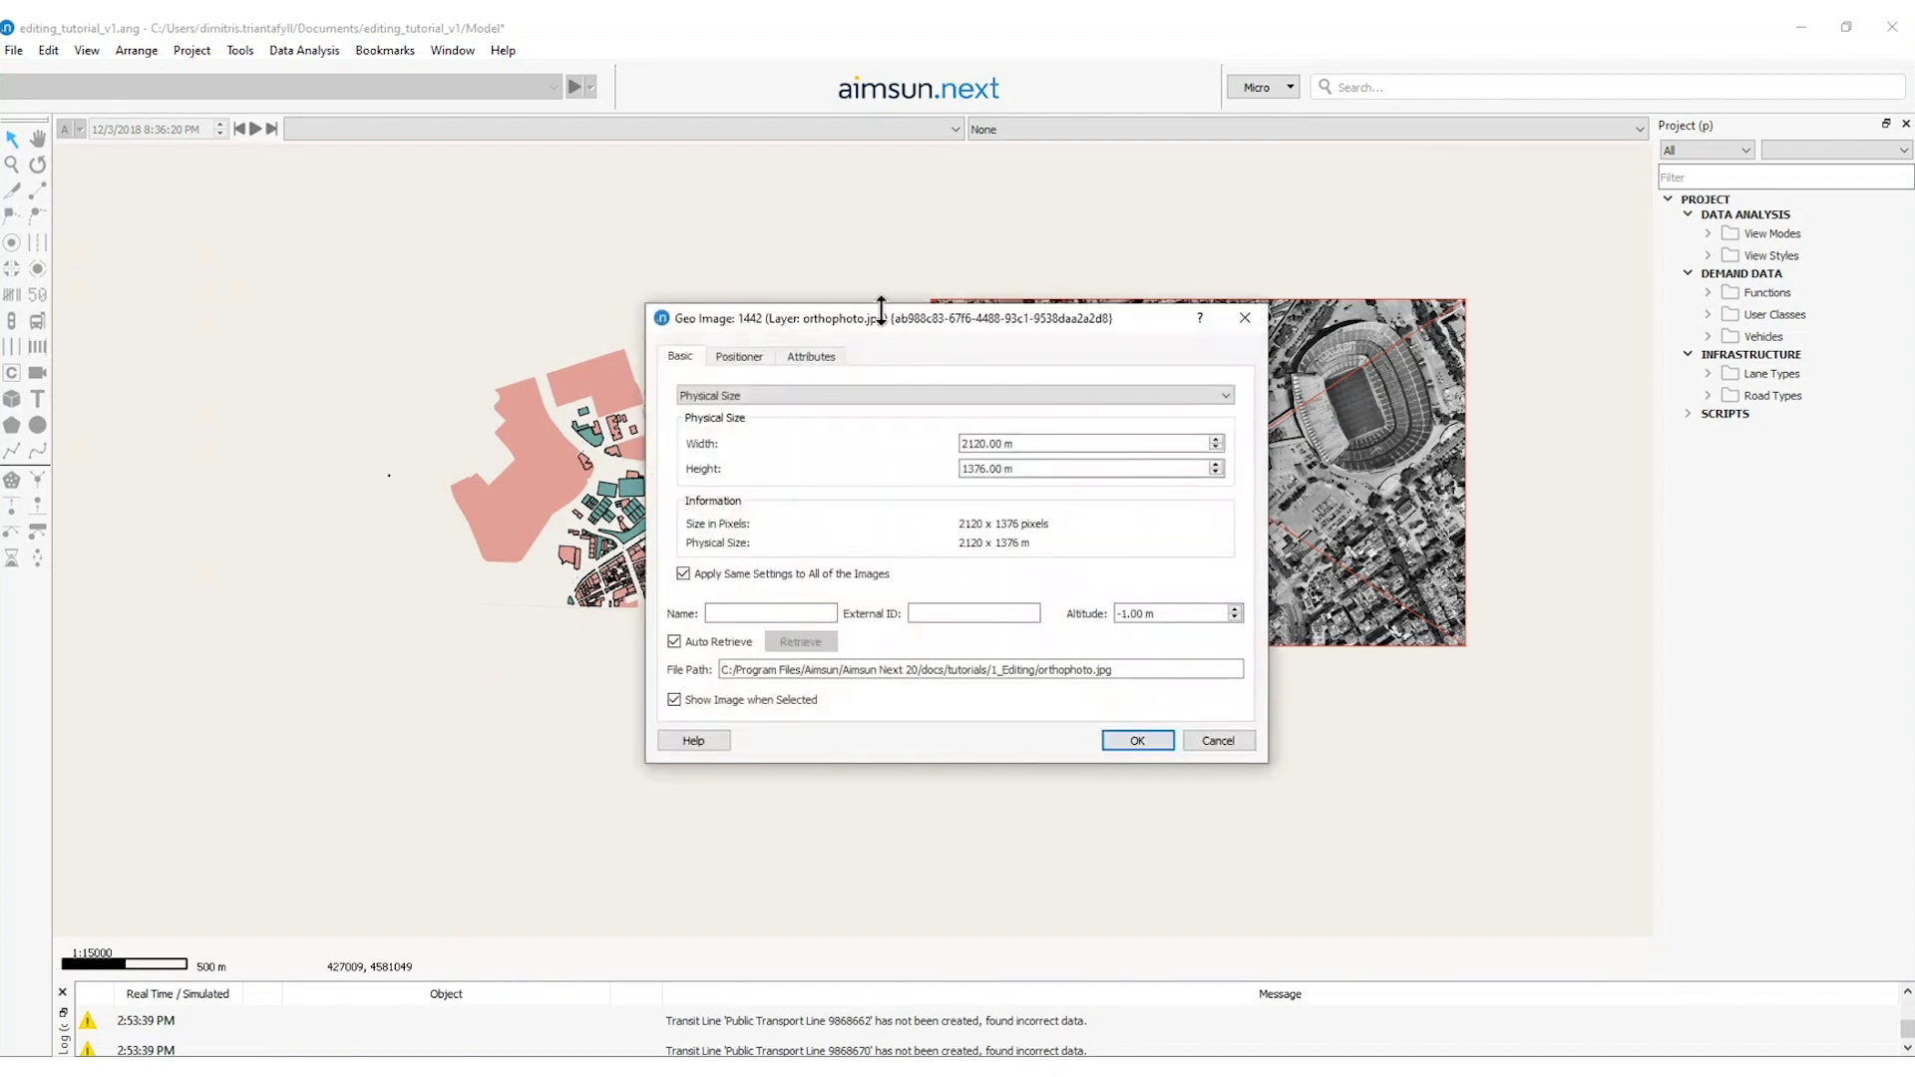
left_click(738, 357)
left_click_drag(746, 321, 687, 667)
left_click_drag(460, 642, 338, 505)
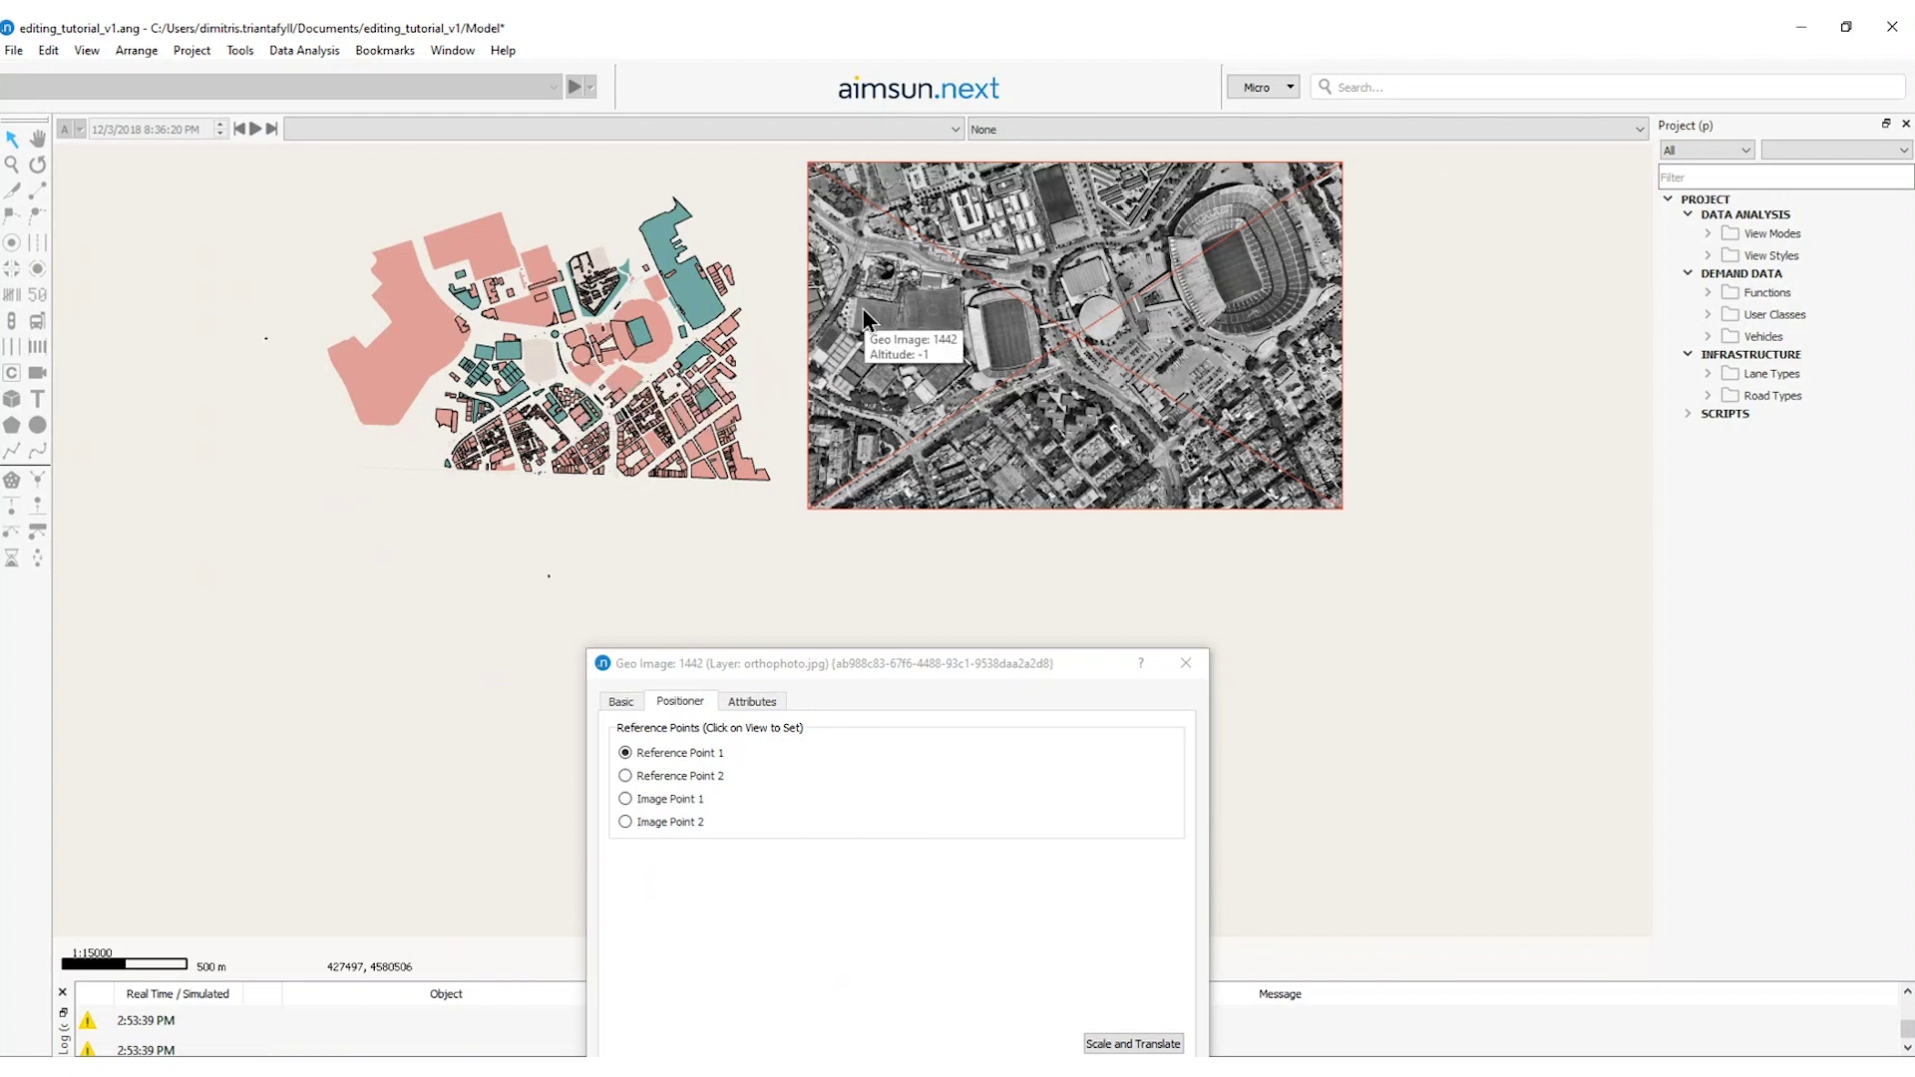
scroll(835, 353, "up", 10)
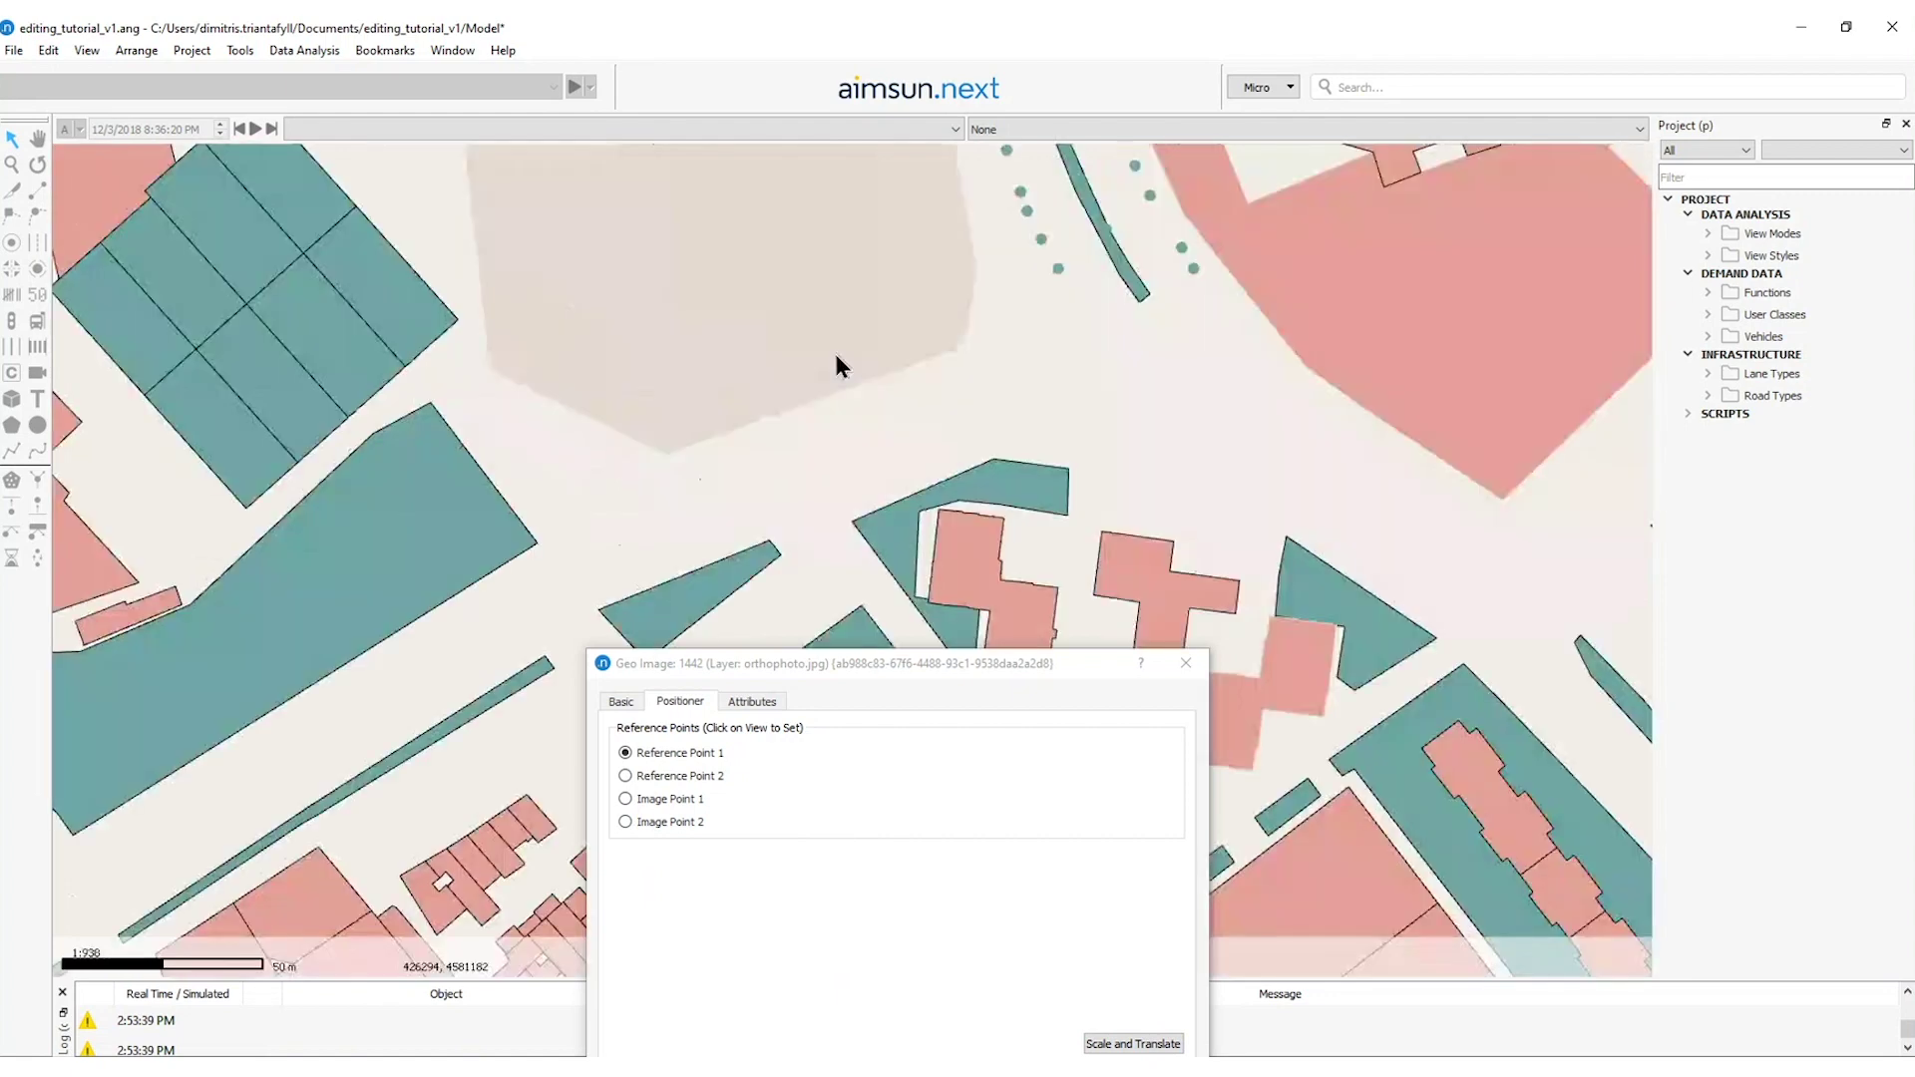
left_click(1011, 209)
scroll(974, 262, "down", 6)
scroll(973, 295, "up", 4)
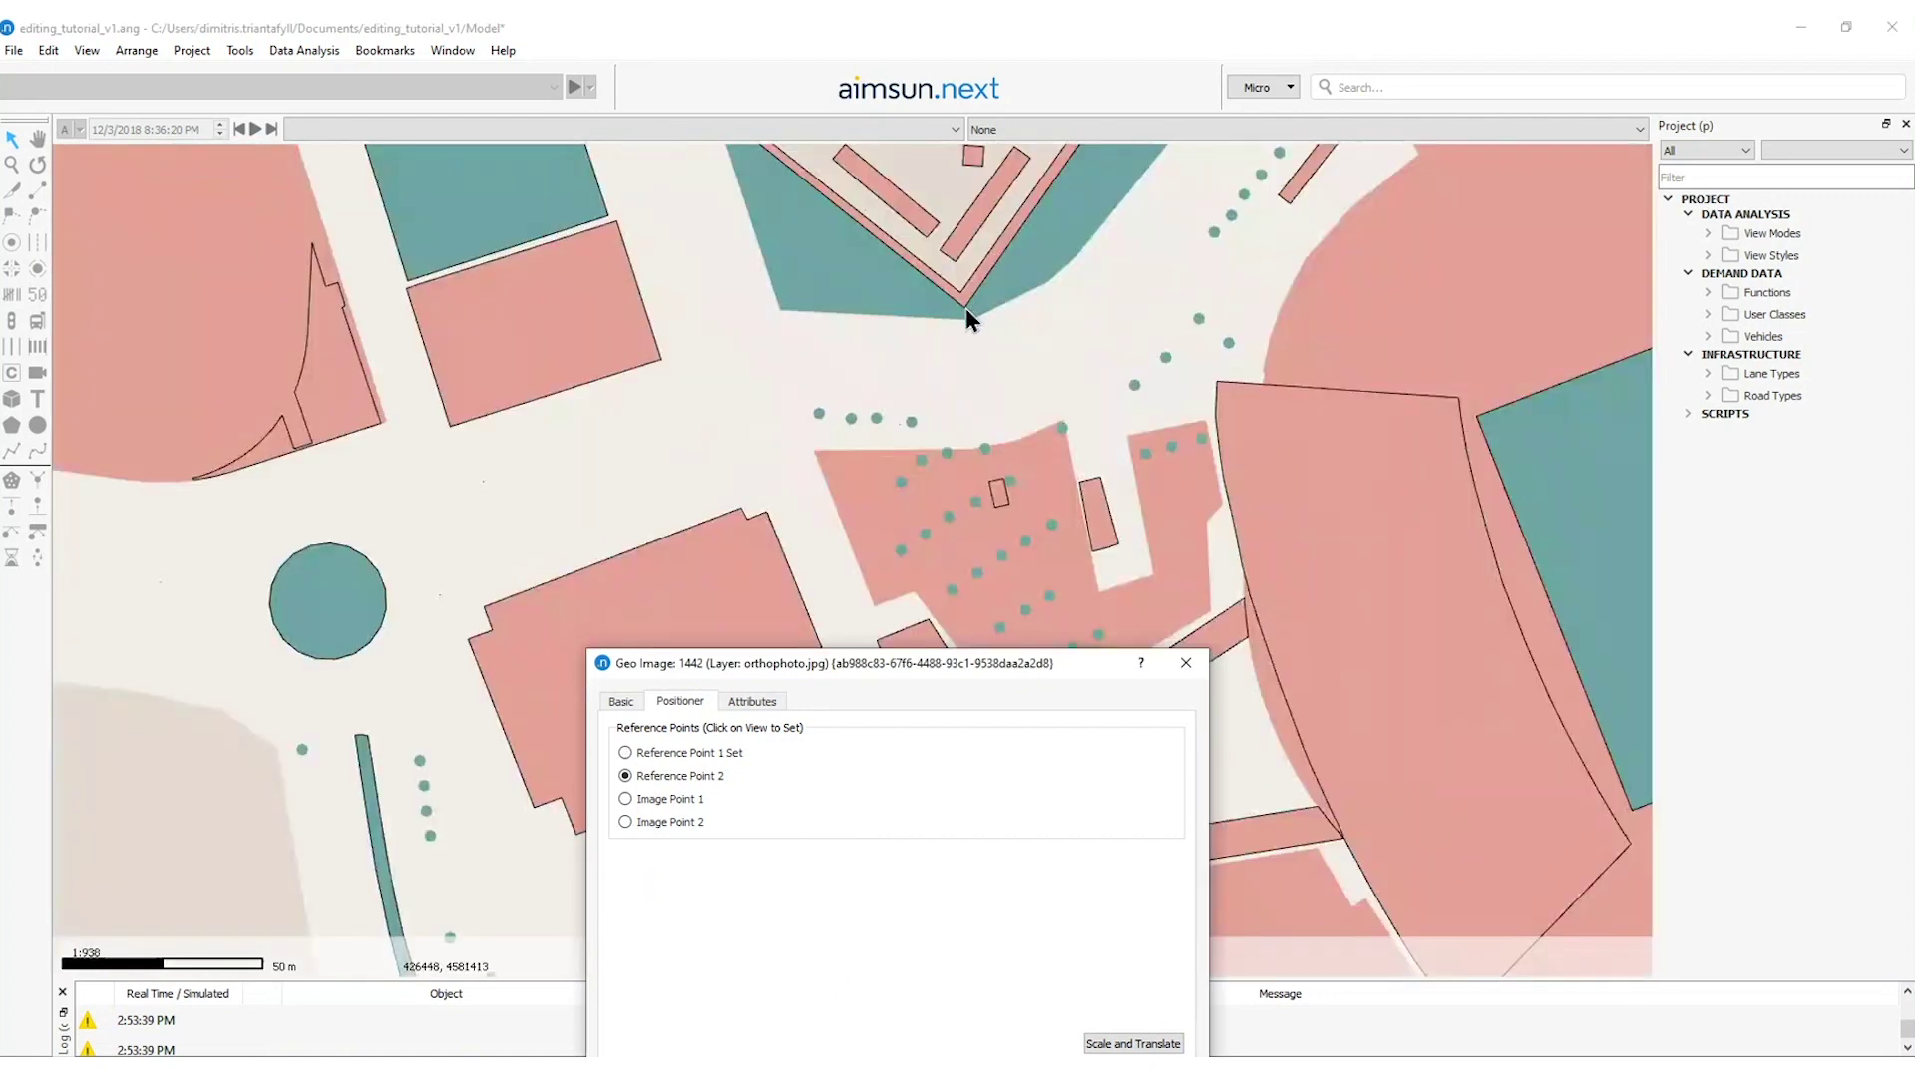
left_click(965, 308)
scroll(966, 308, "down", 8)
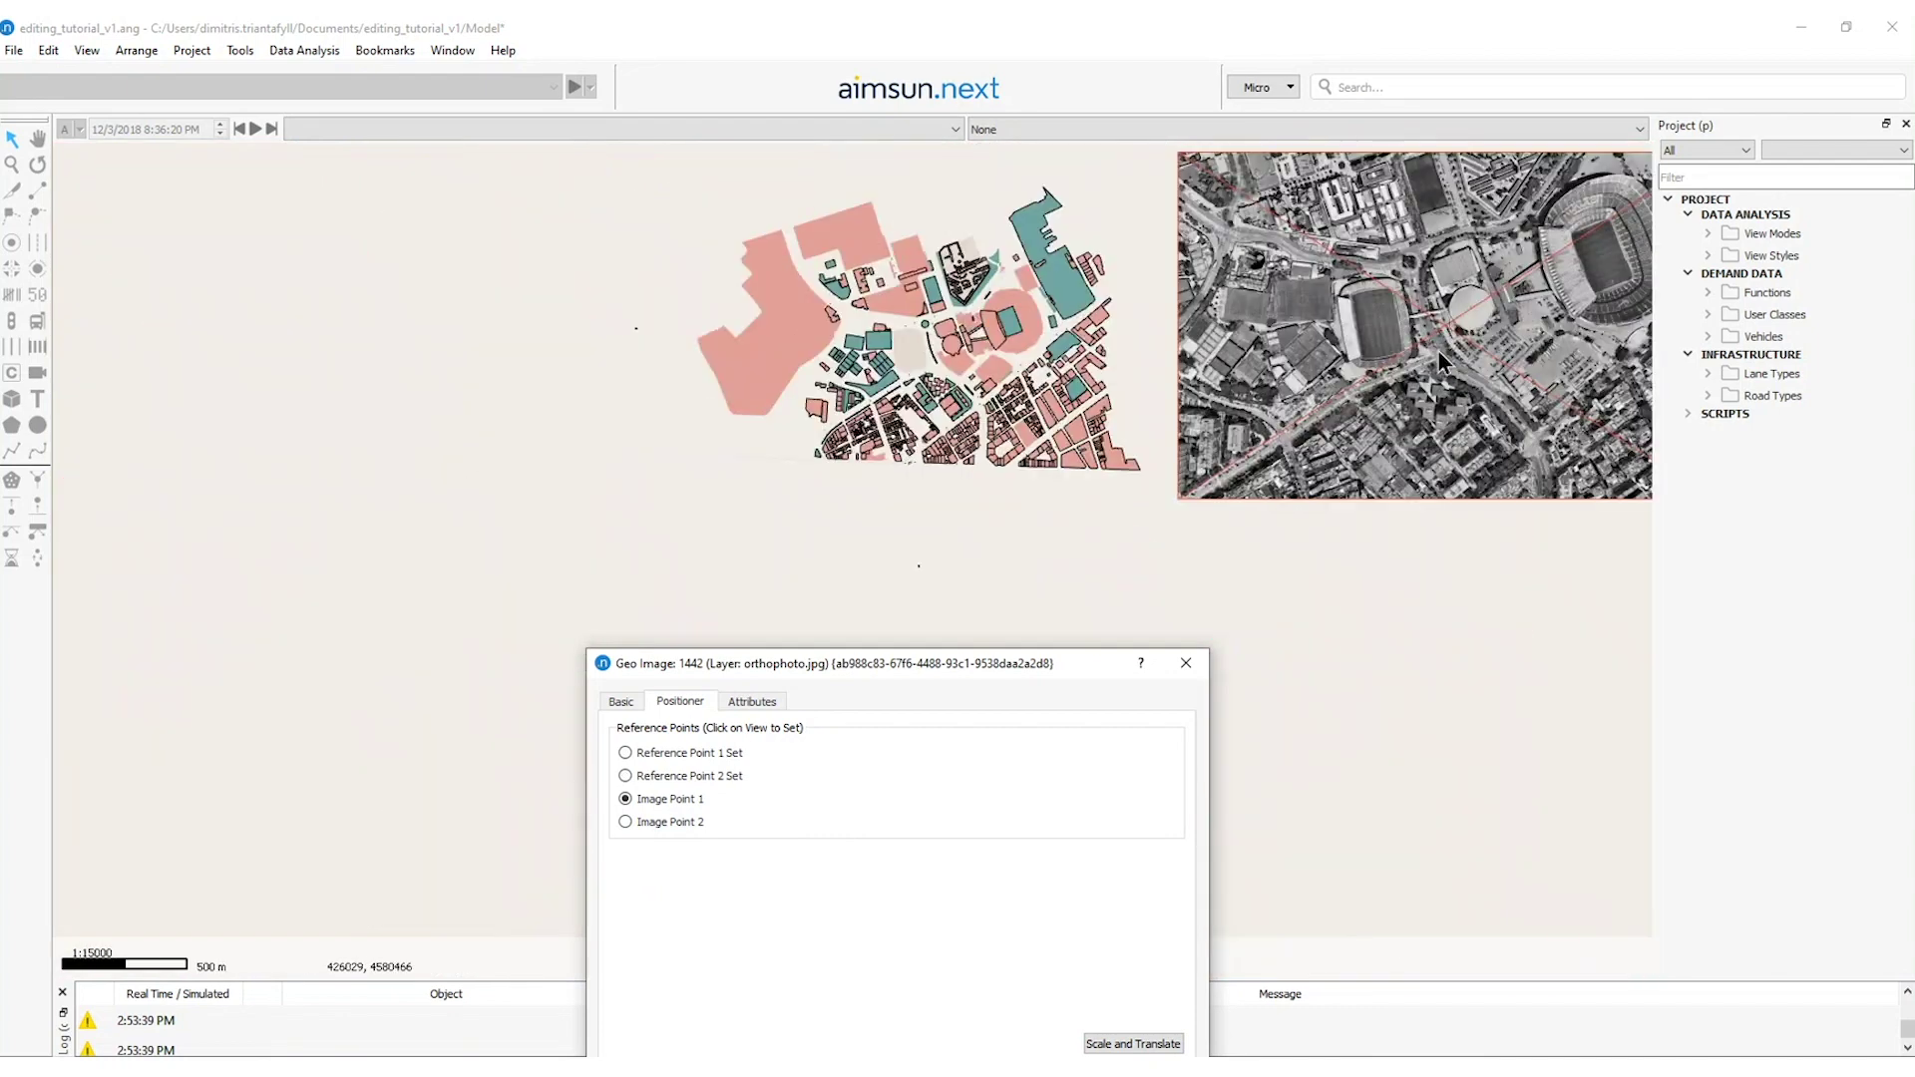
scroll(1442, 355, "up", 8)
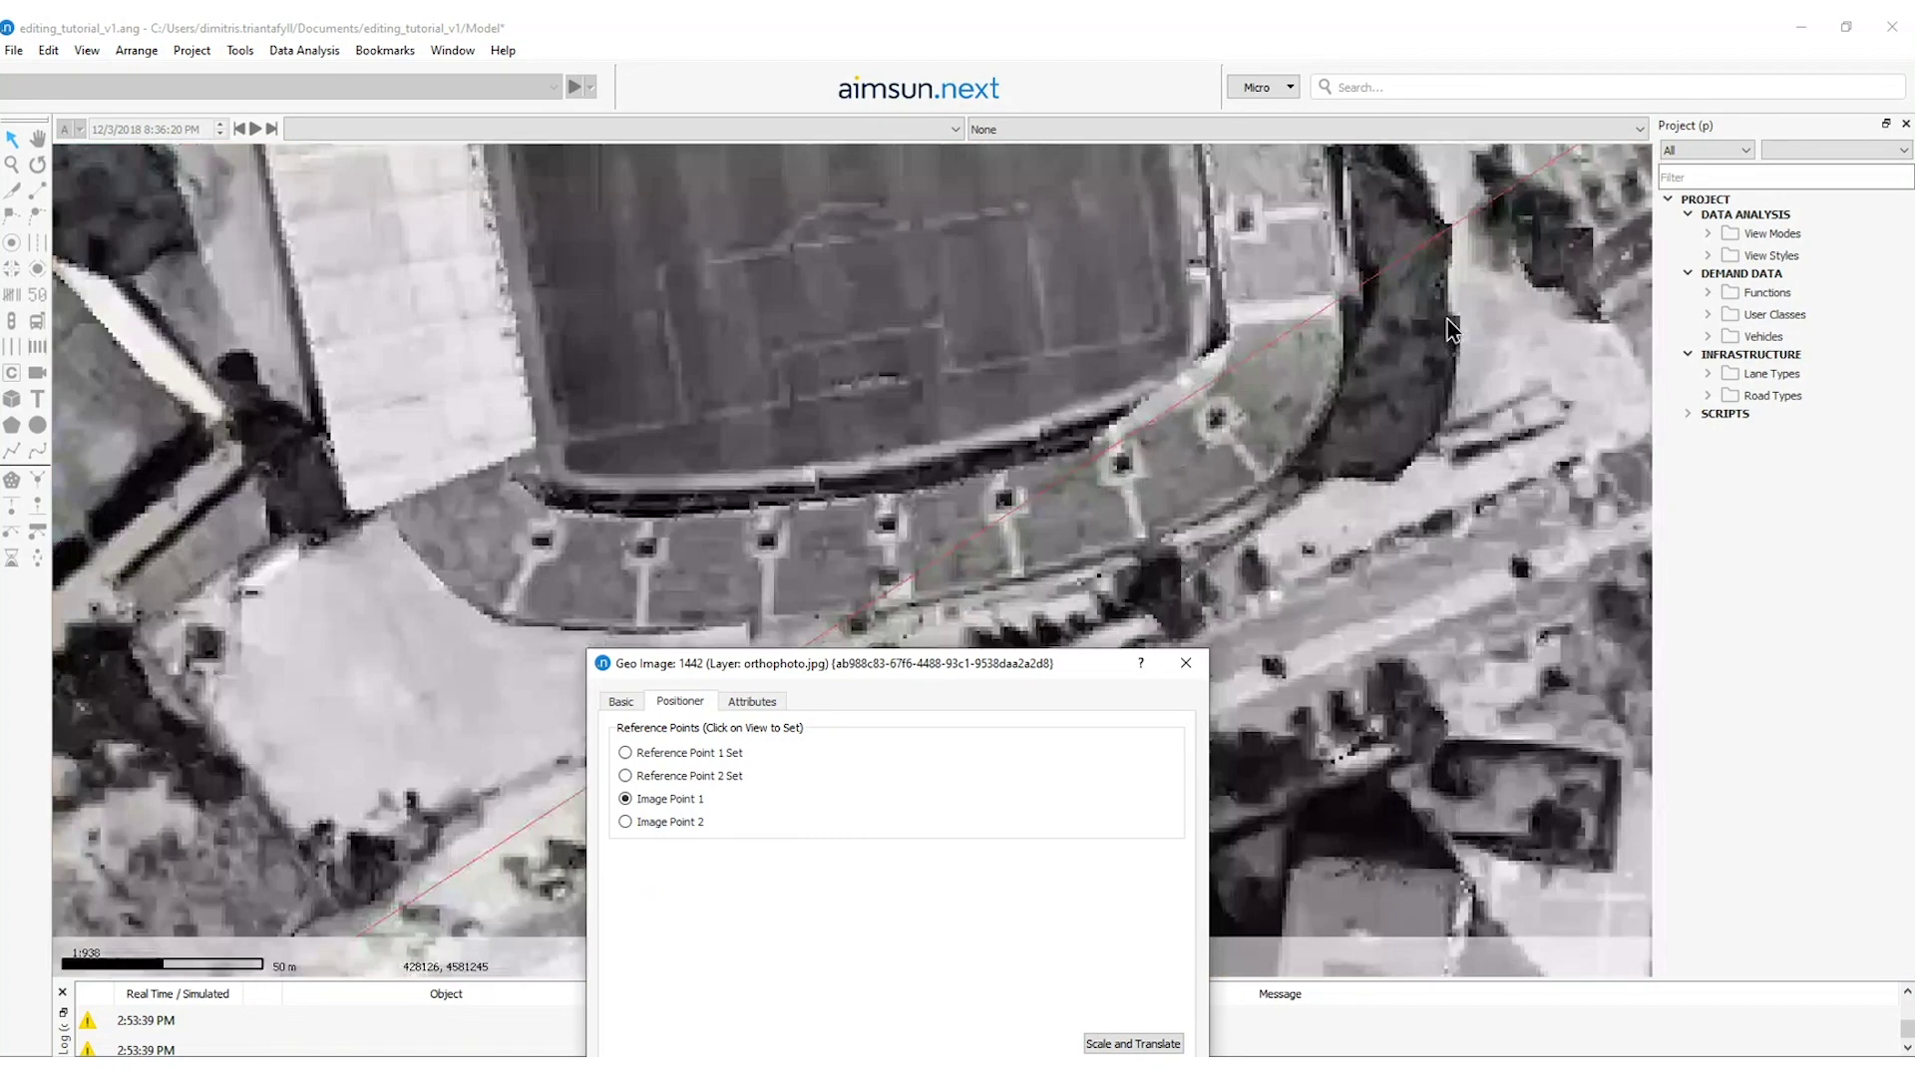
Mark the two matching points on the photo and apply Scale and Translate
left_click(1448, 319)
scroll(1451, 329, "down", 8)
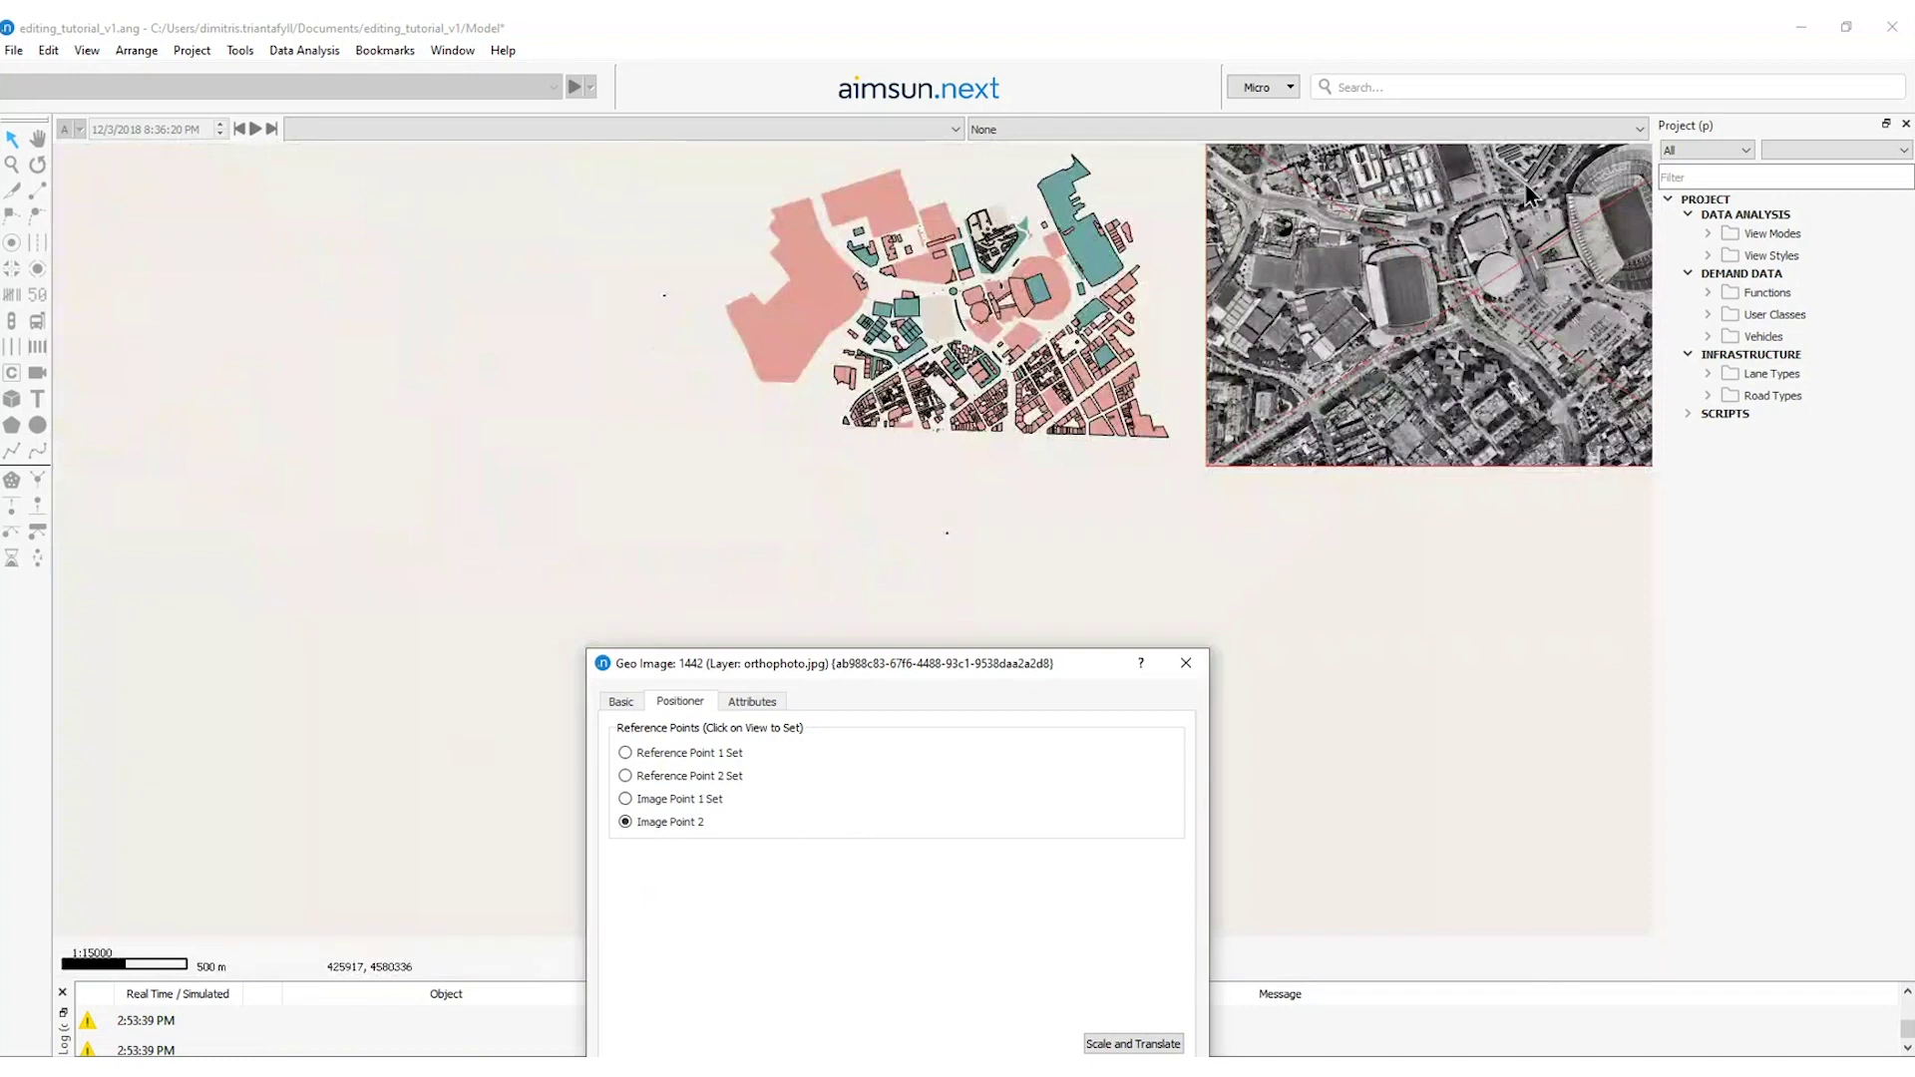
scroll(1529, 195, "up", 6)
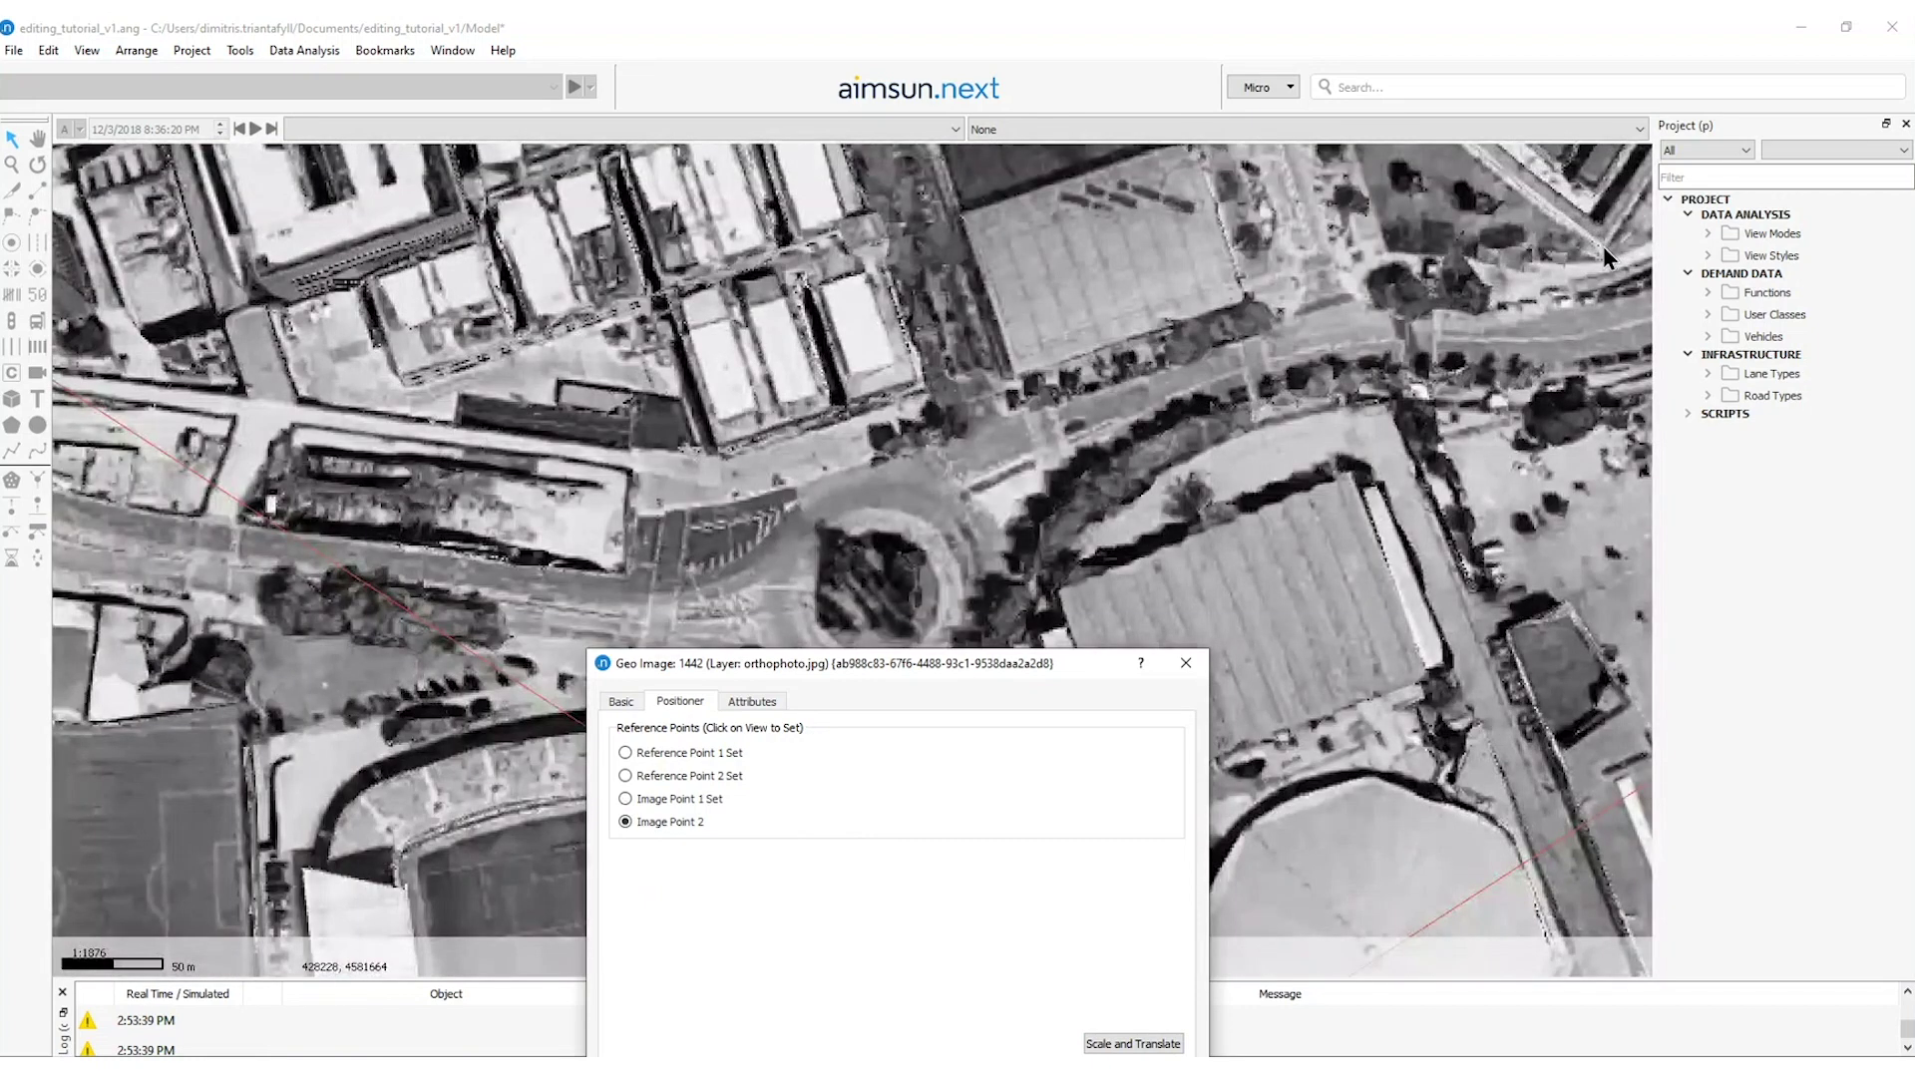
left_click(1603, 246)
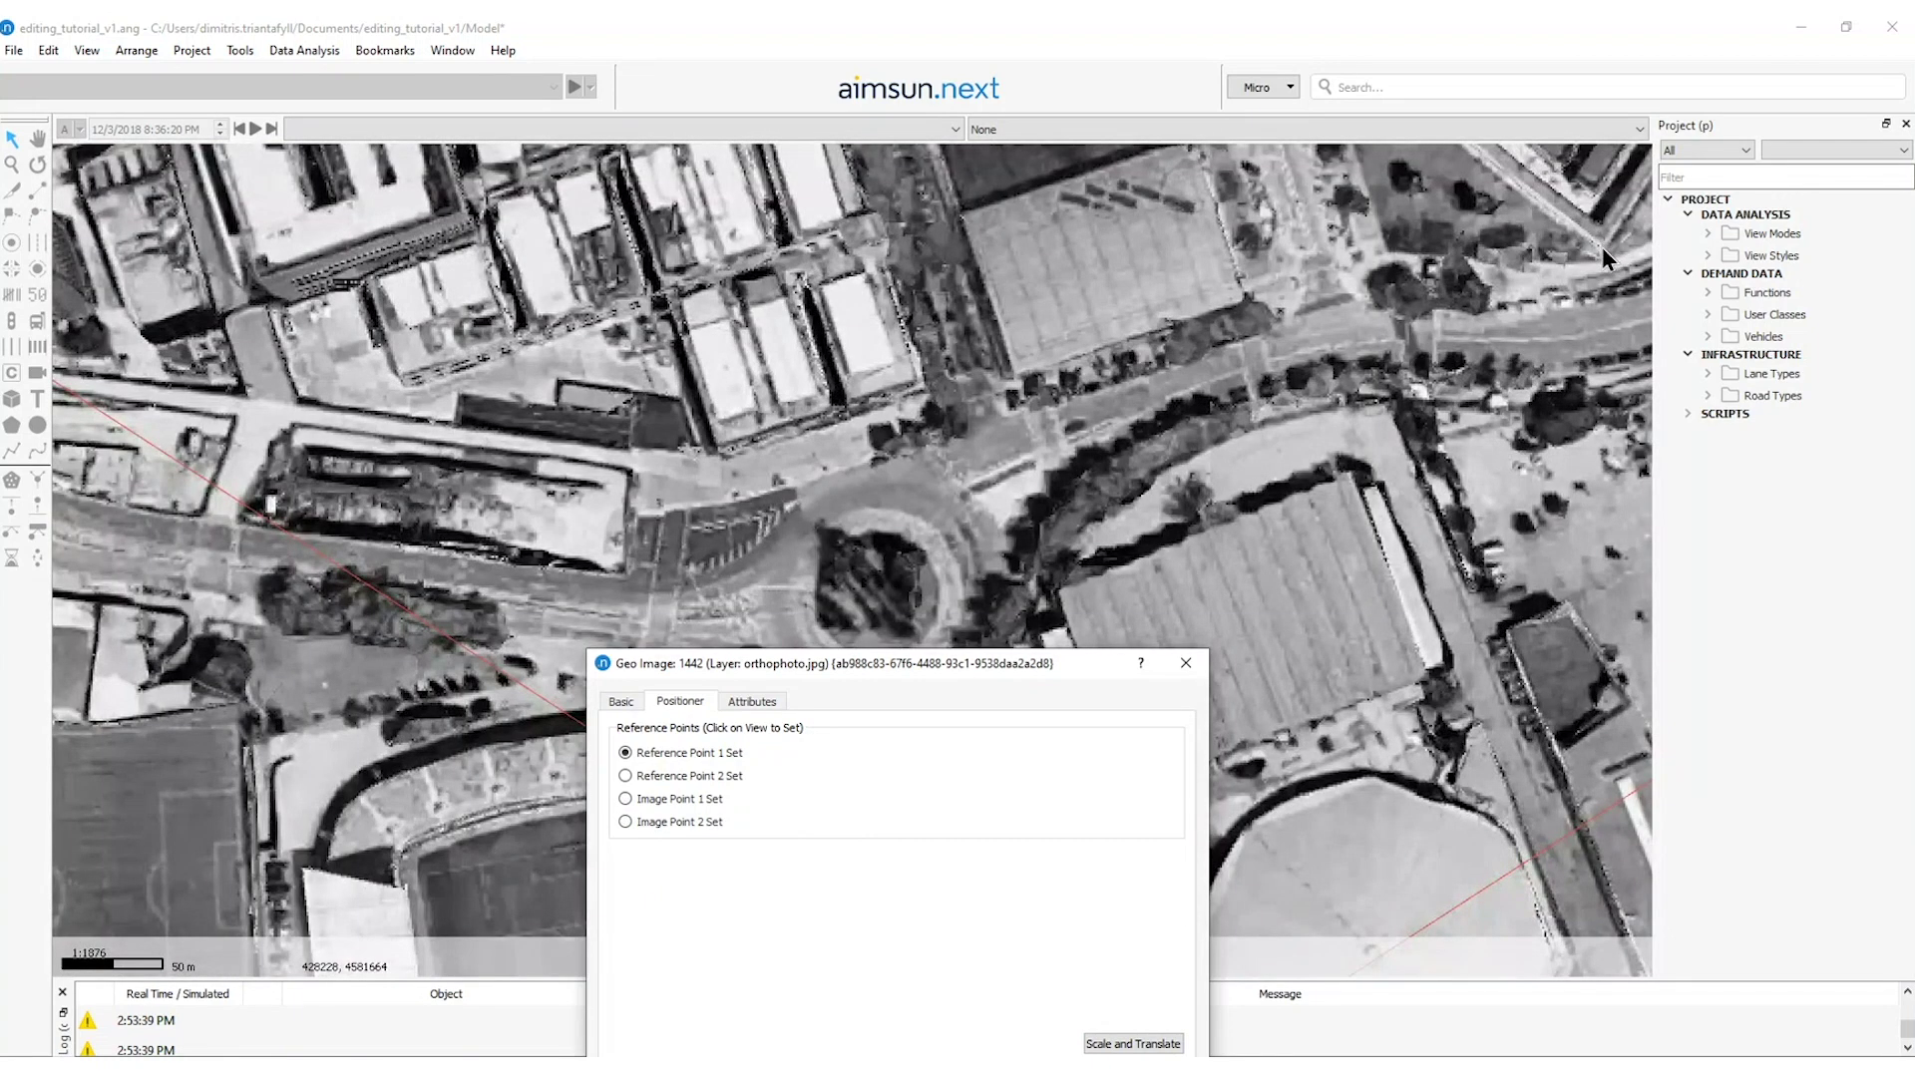
left_click(1130, 1045)
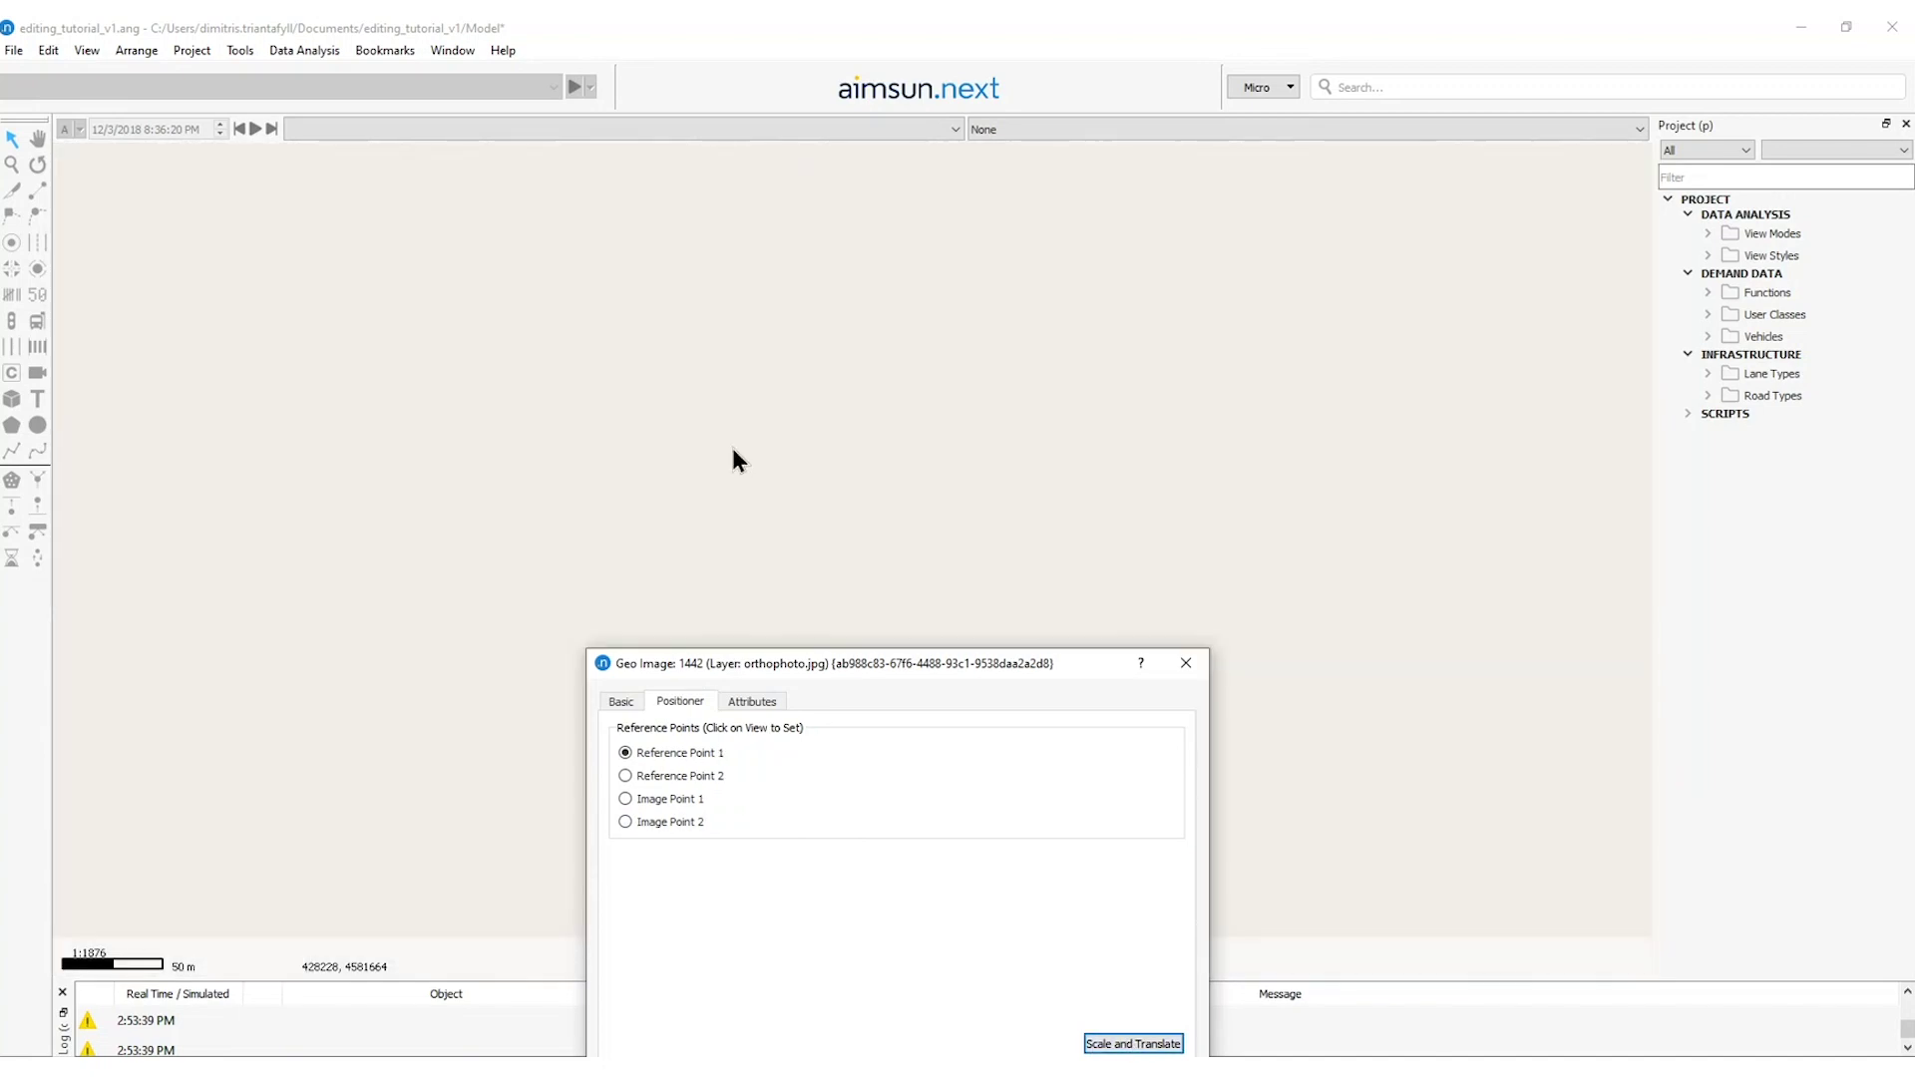
Inspect the aligned orthophoto and accept its new position
left_click_drag(182, 454, 703, 423)
scroll(728, 434, "up", 4)
scroll(728, 435, "down", 1)
left_click_drag(1130, 451, 1030, 280)
left_click_drag(884, 672, 867, 589)
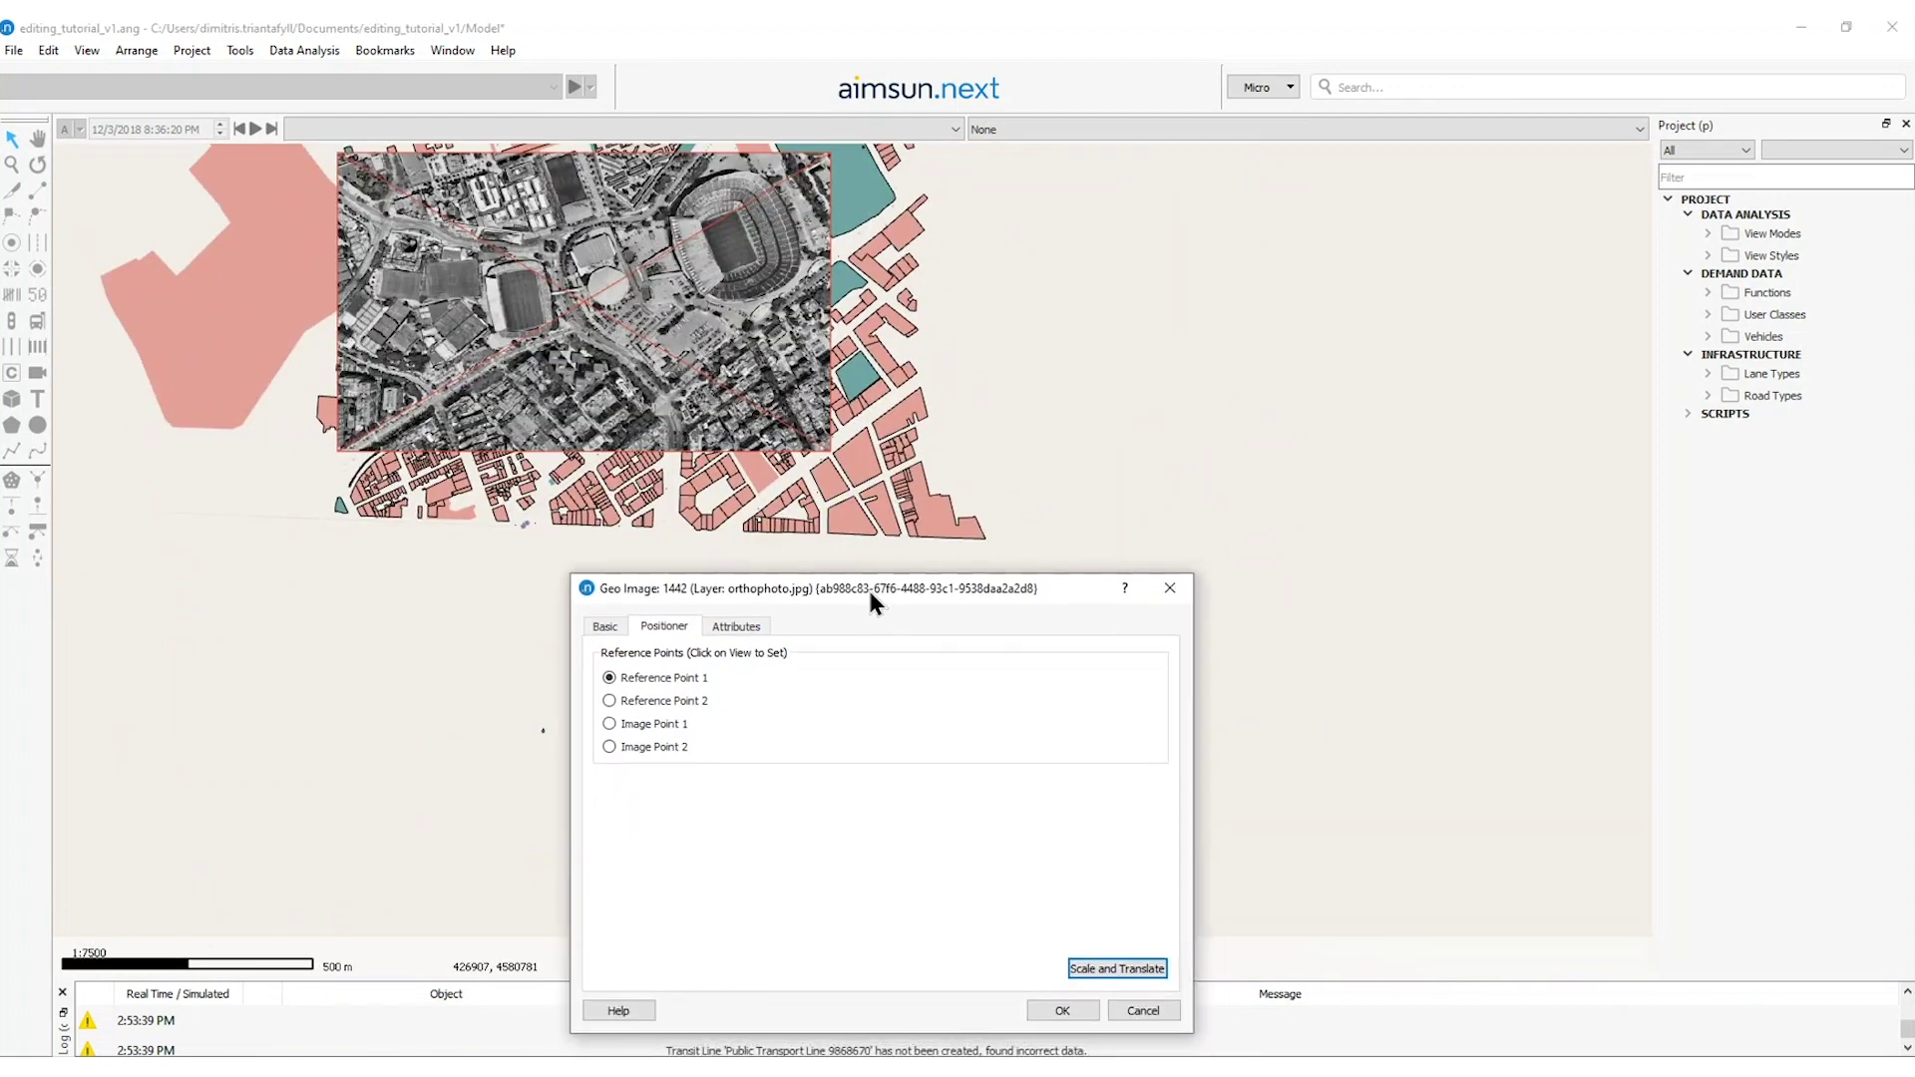
left_click(1063, 1010)
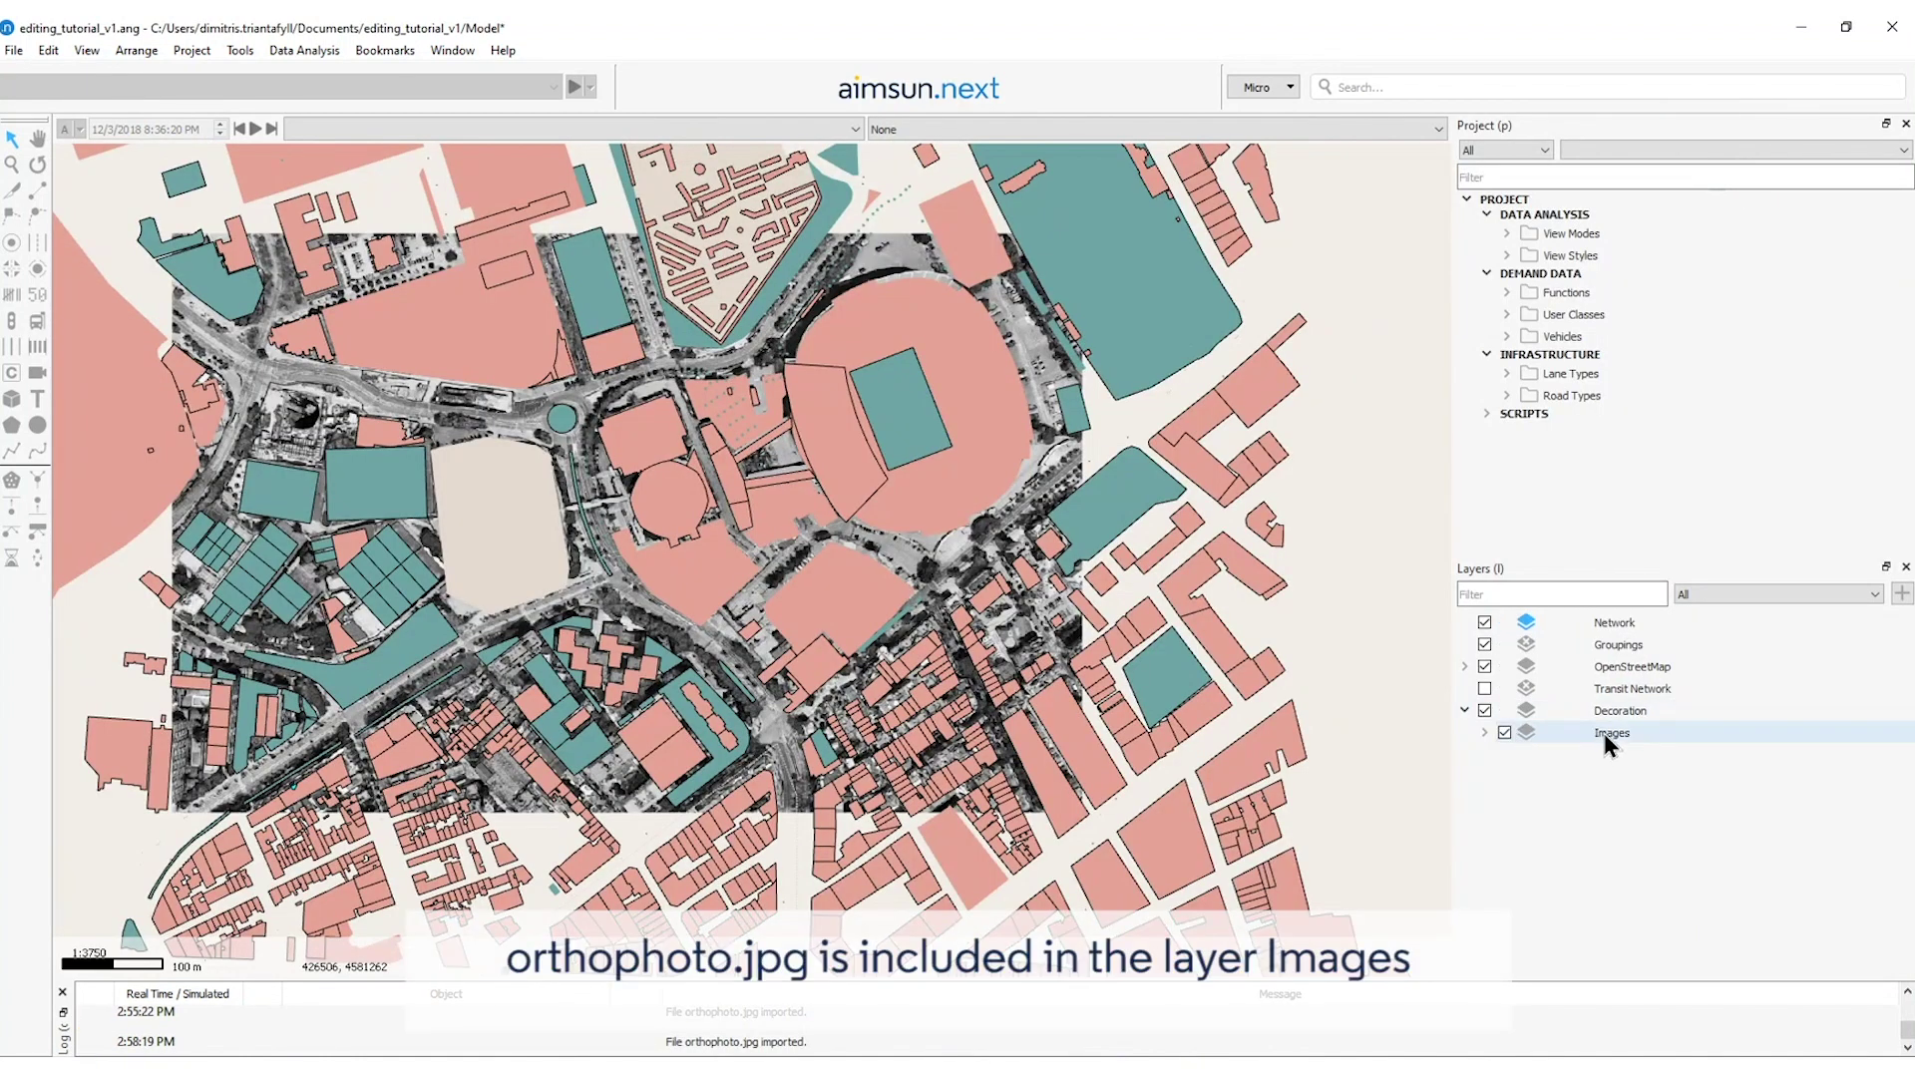
Turn off Allow Object Editing on the Images layer and apply it
double_click(1604, 733)
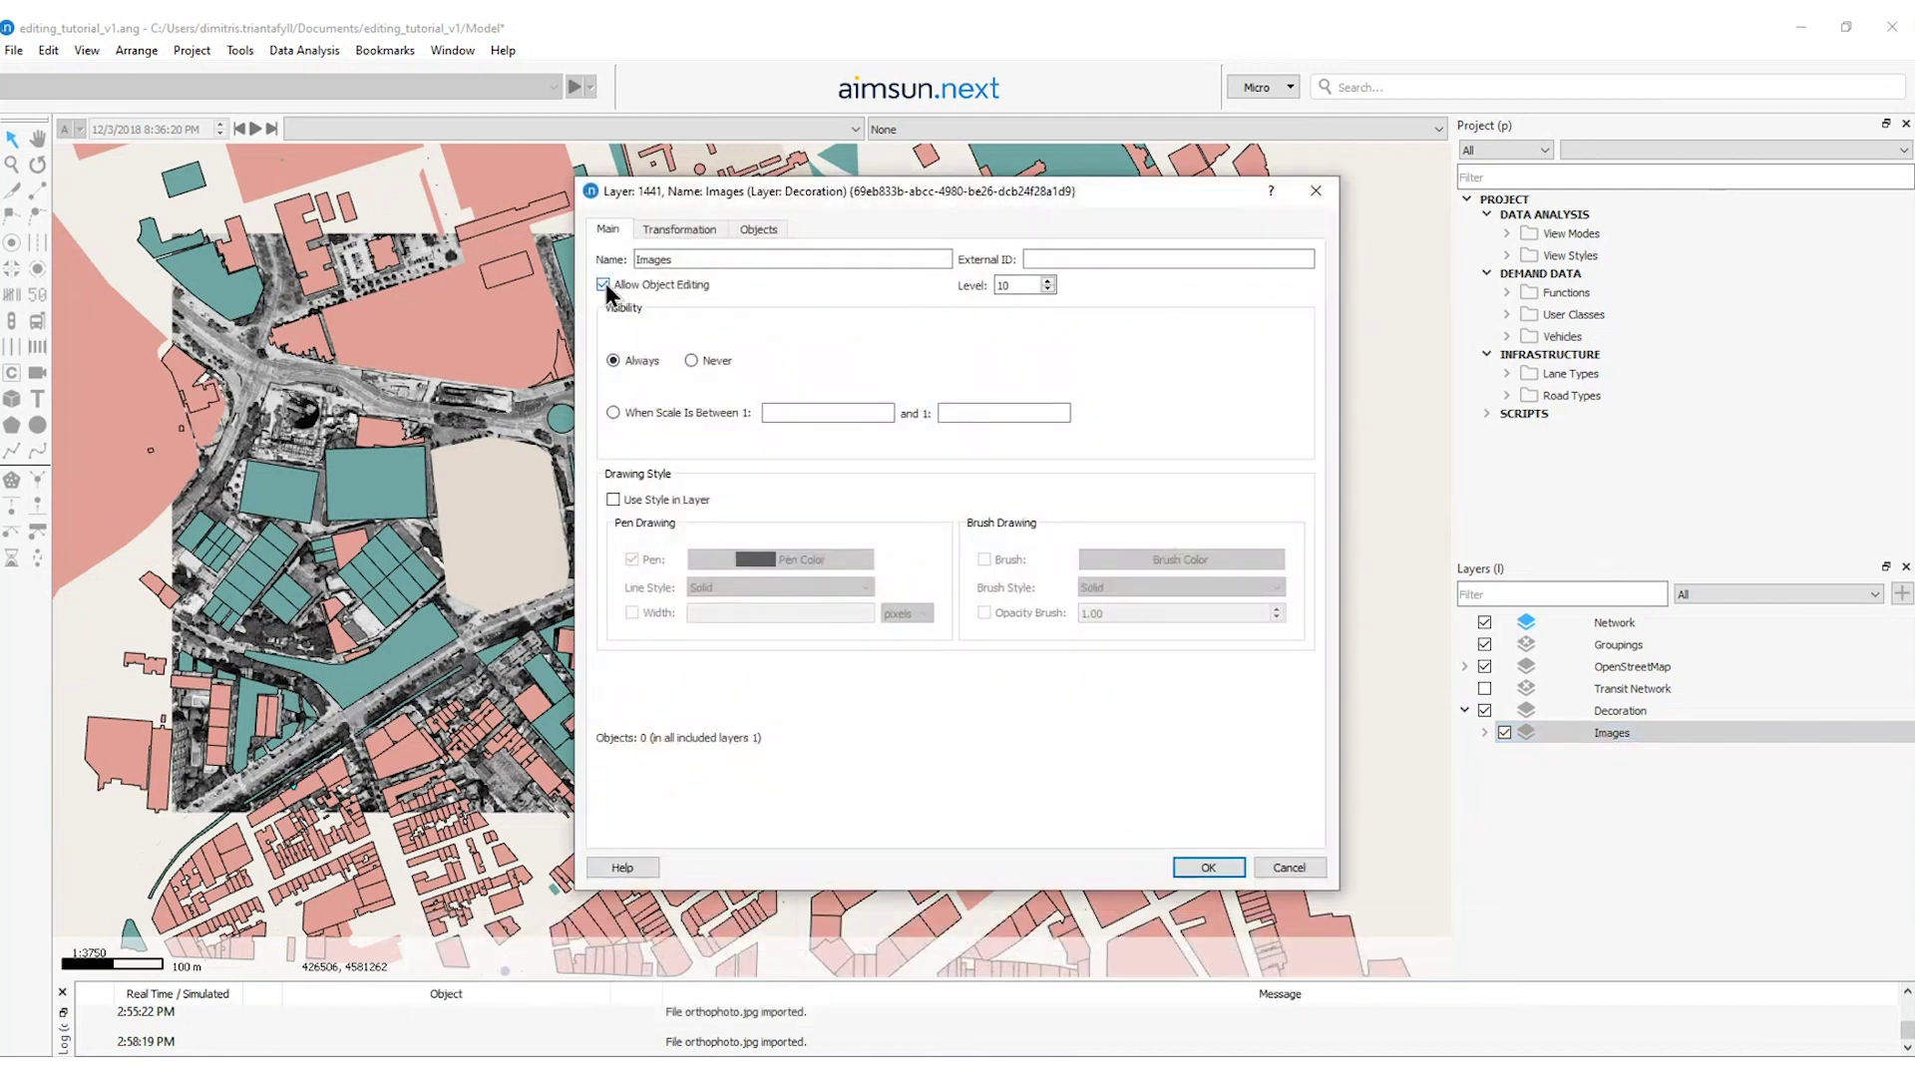
key("Return")
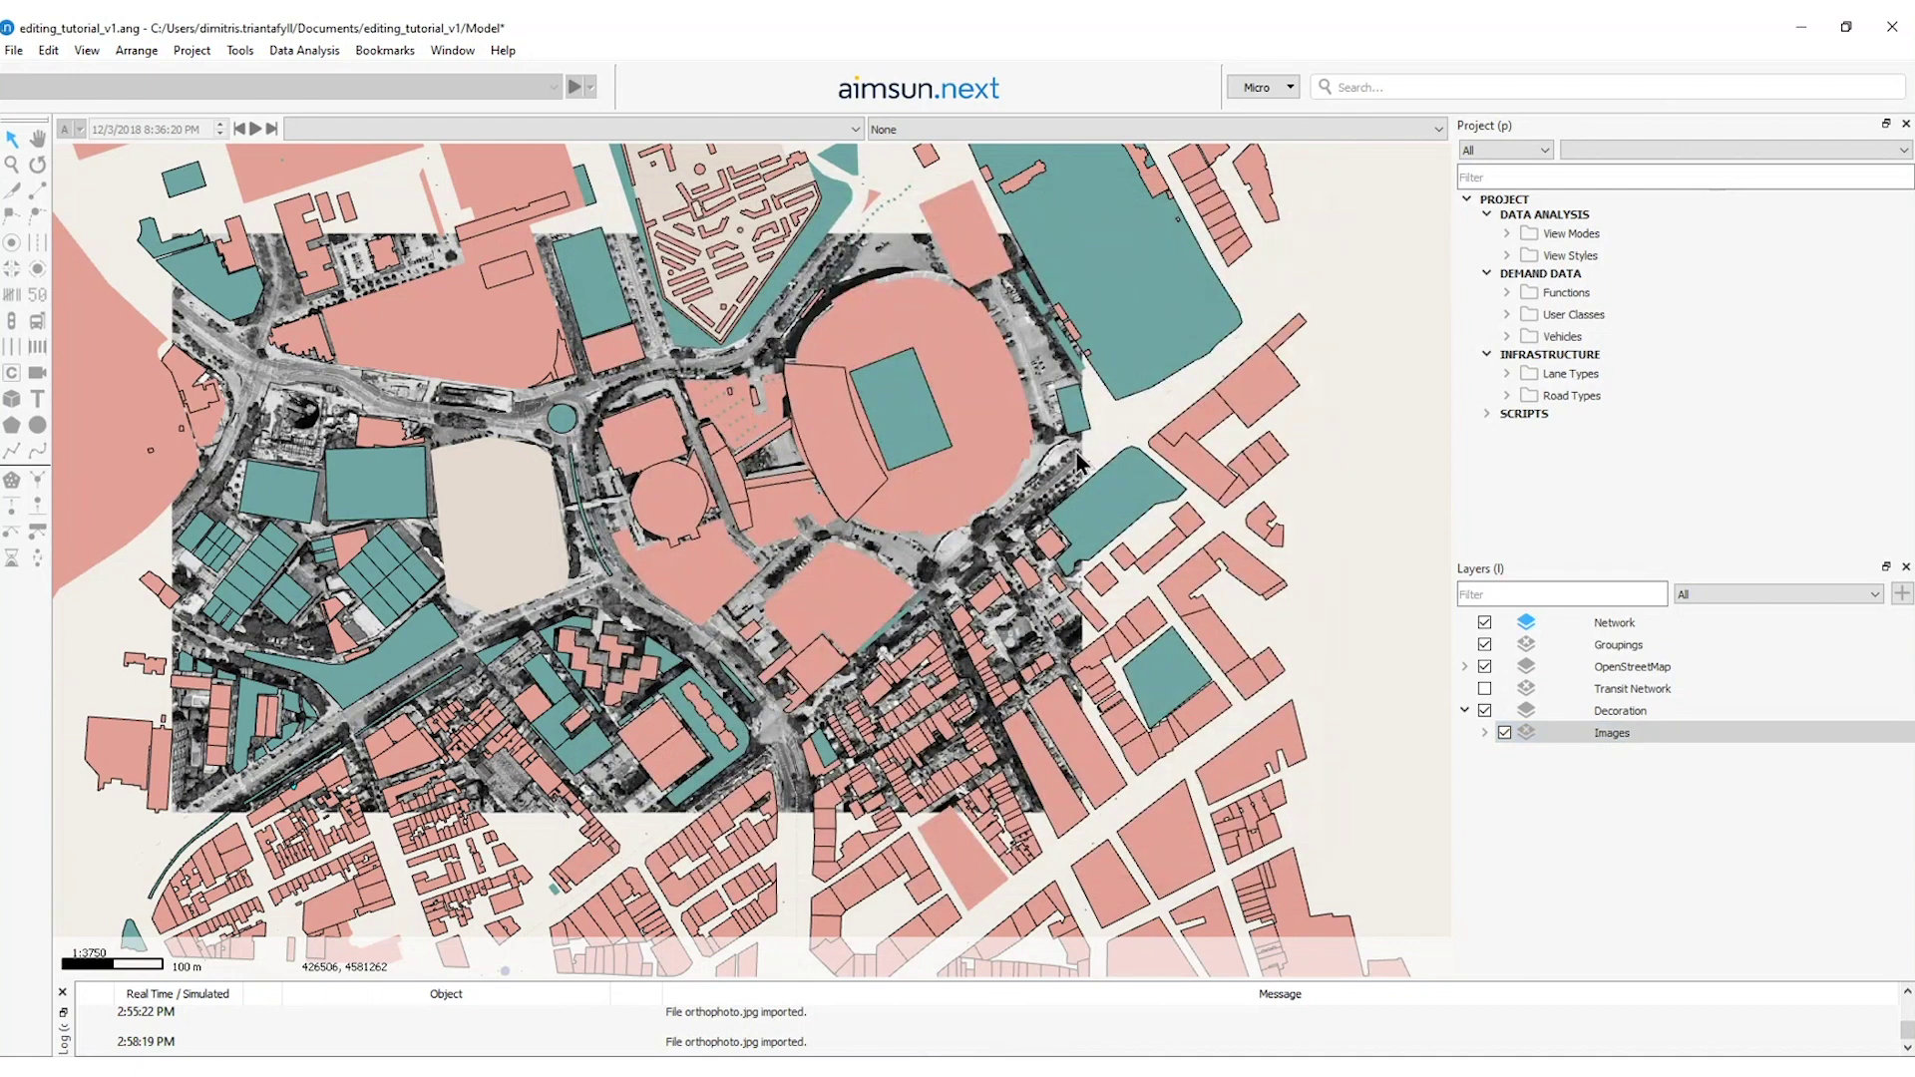
mouse_move(1036, 453)
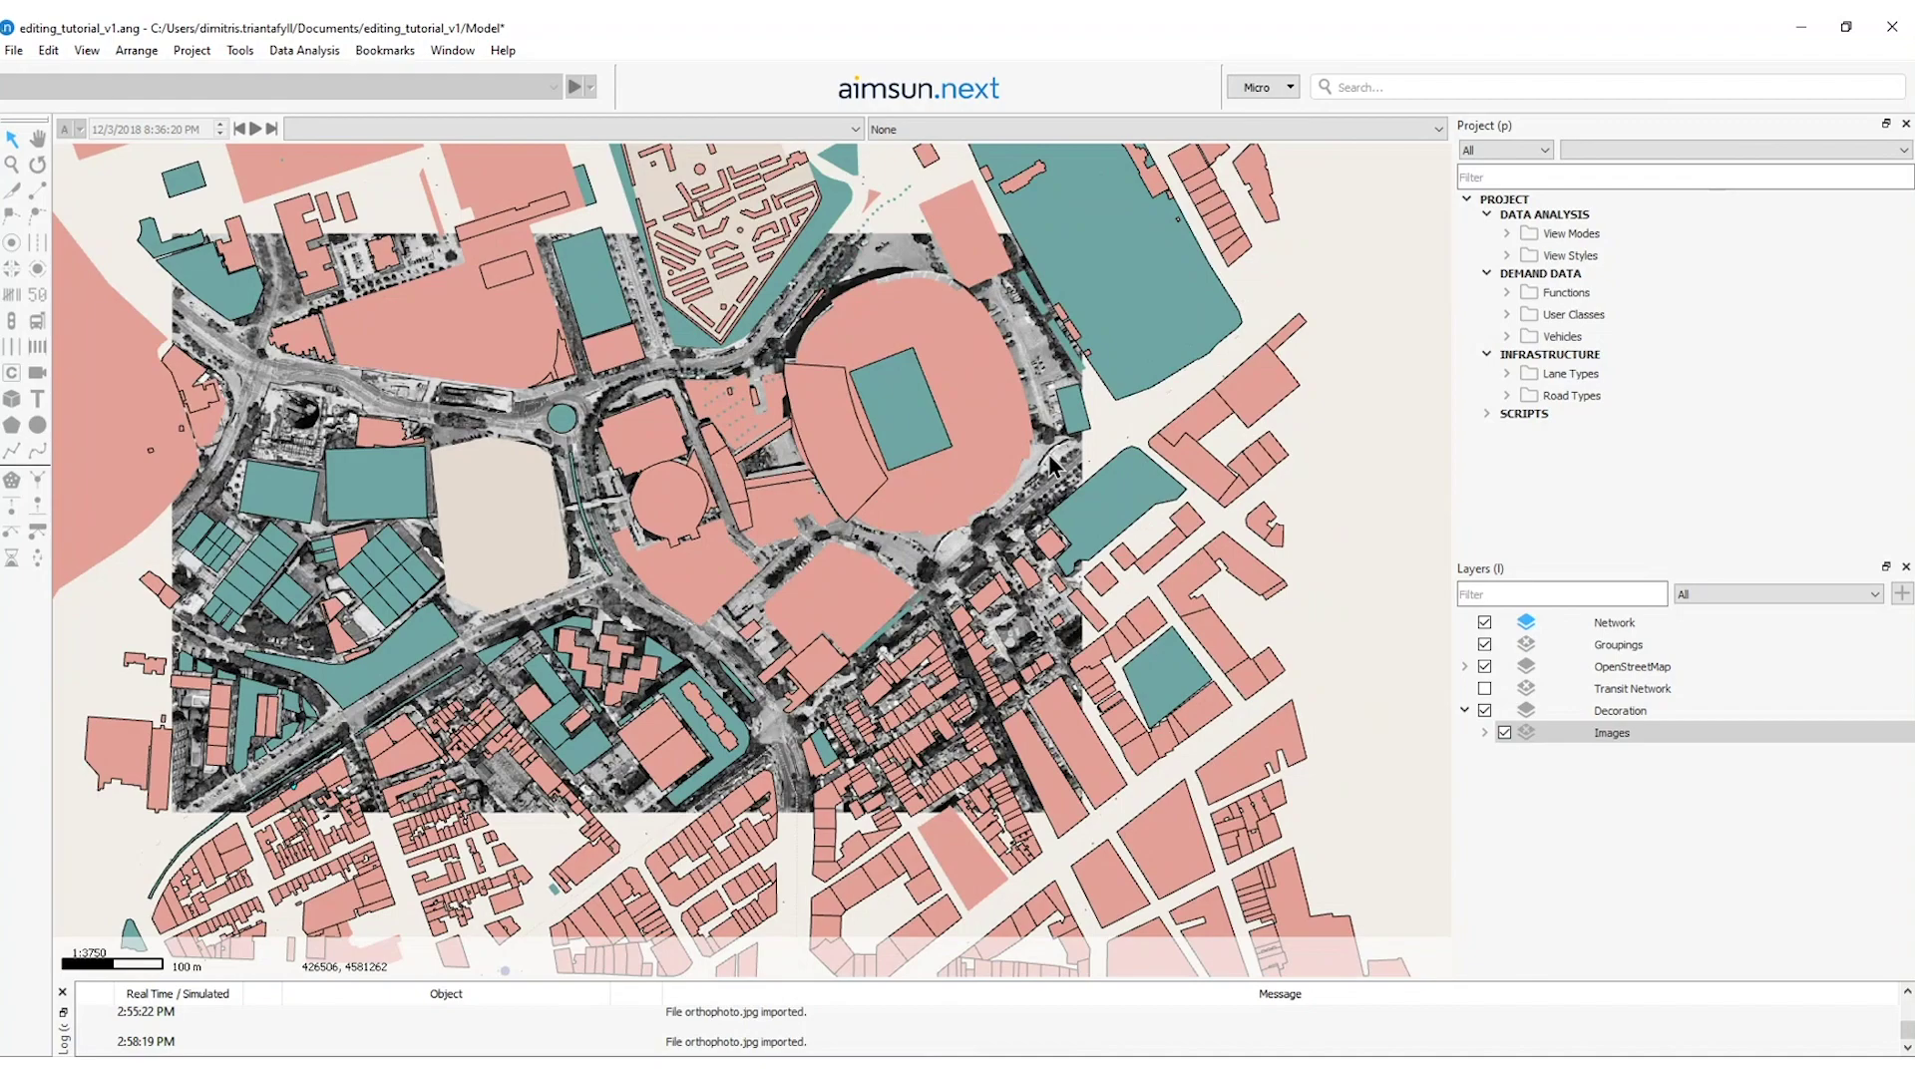